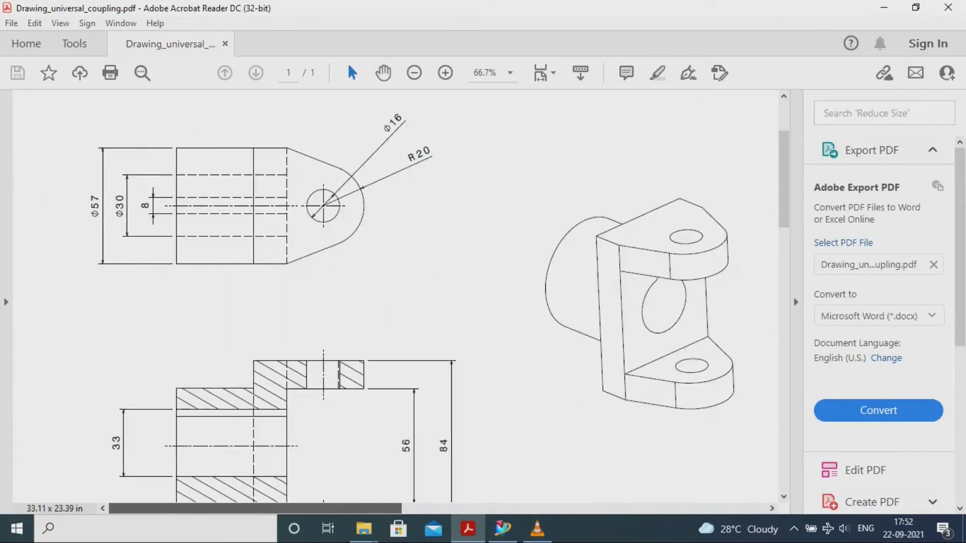
Step: Switch to NX and, within a new Extrude, sketch a circle of about 40.6 mm radius centred on the origin of the XY plane
left_click(414, 73)
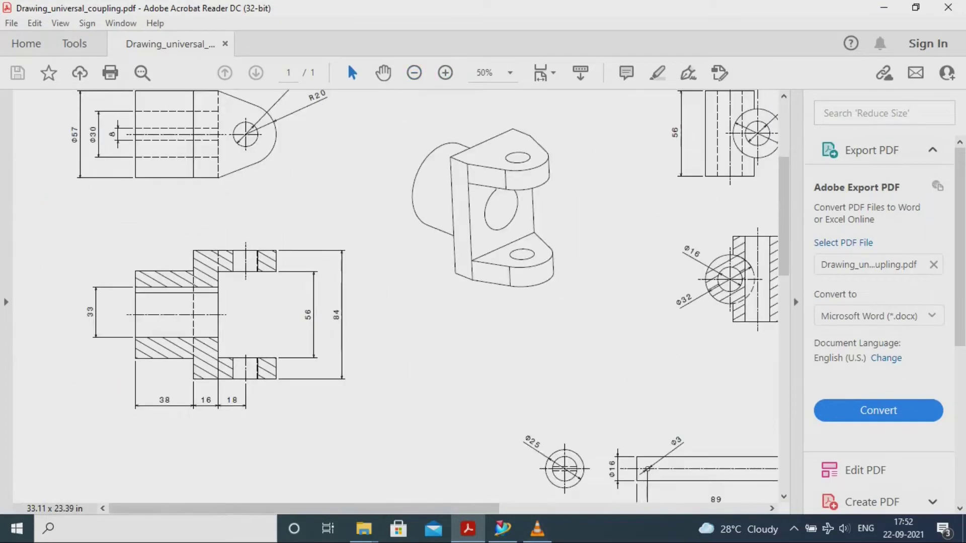
scroll(433, 302, "up", 3)
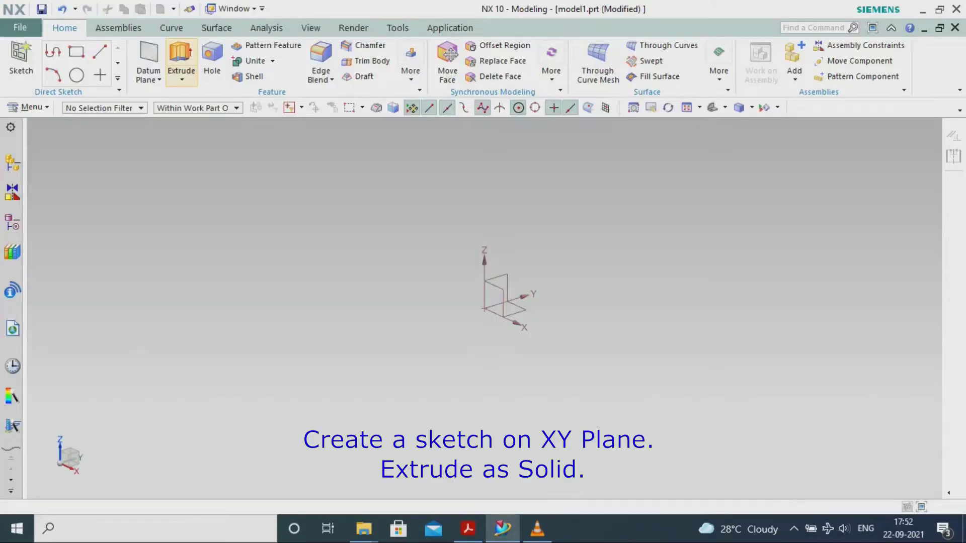
left_click(180, 61)
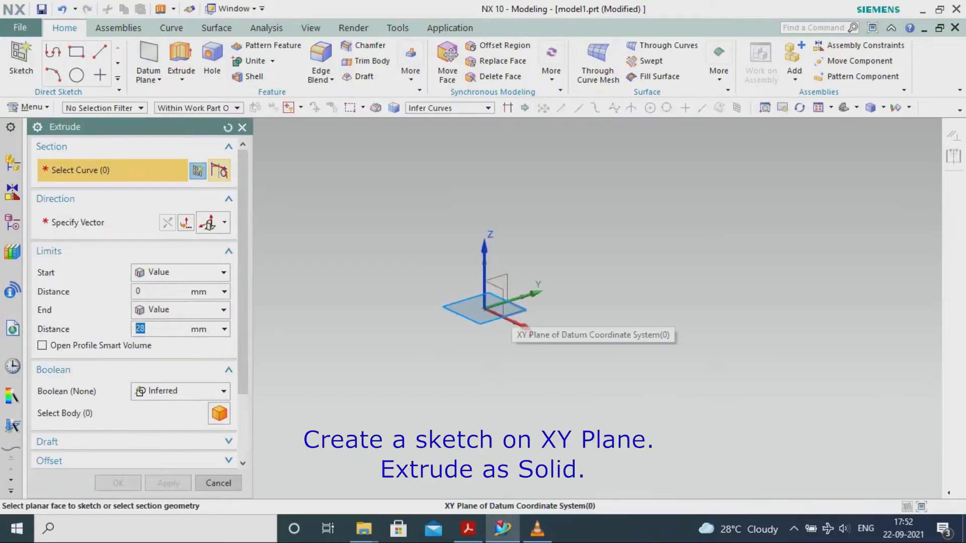
key("Escape")
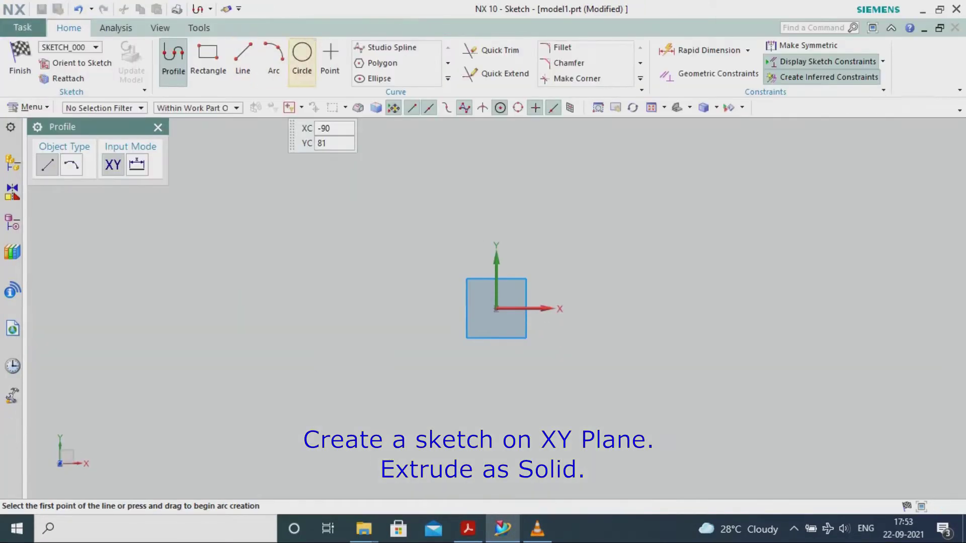
left_click(302, 58)
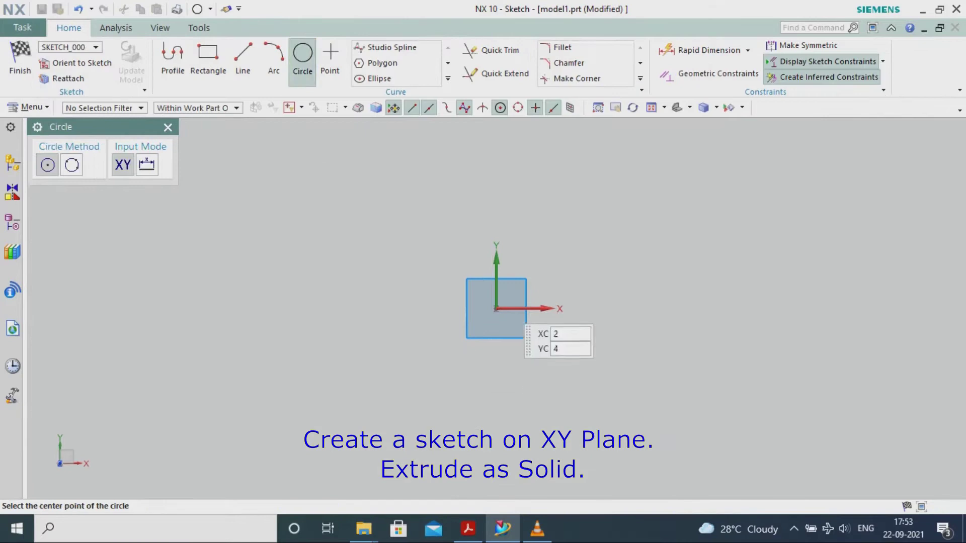
left_click(496, 309)
left_click(568, 258)
key("Escape")
Step: Place the circle's size dimension outside it, change its measurement method to Radial and set the radius to 20 mm
left_click_drag(496, 263, 643, 218)
double_click(642, 217)
left_click(223, 273)
left_click(160, 290)
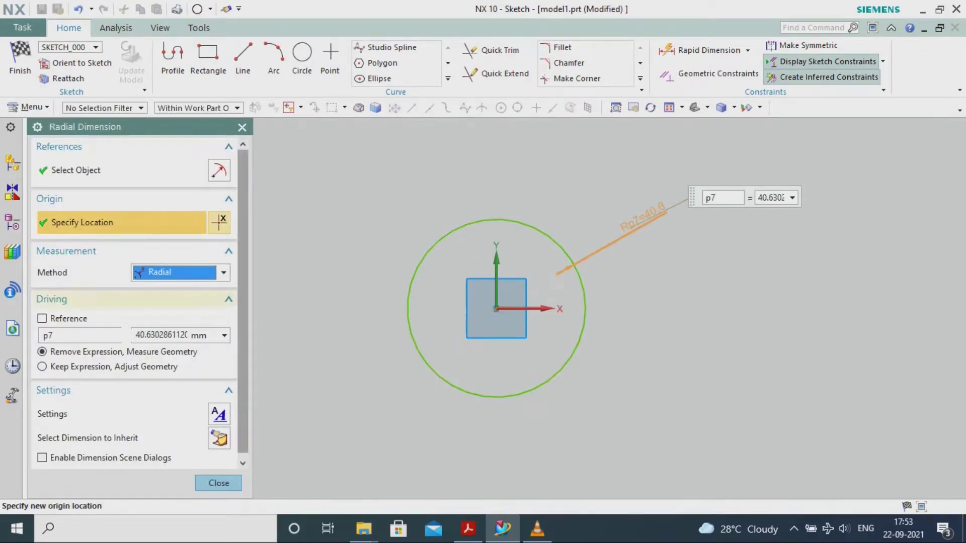
type("20")
key("Return")
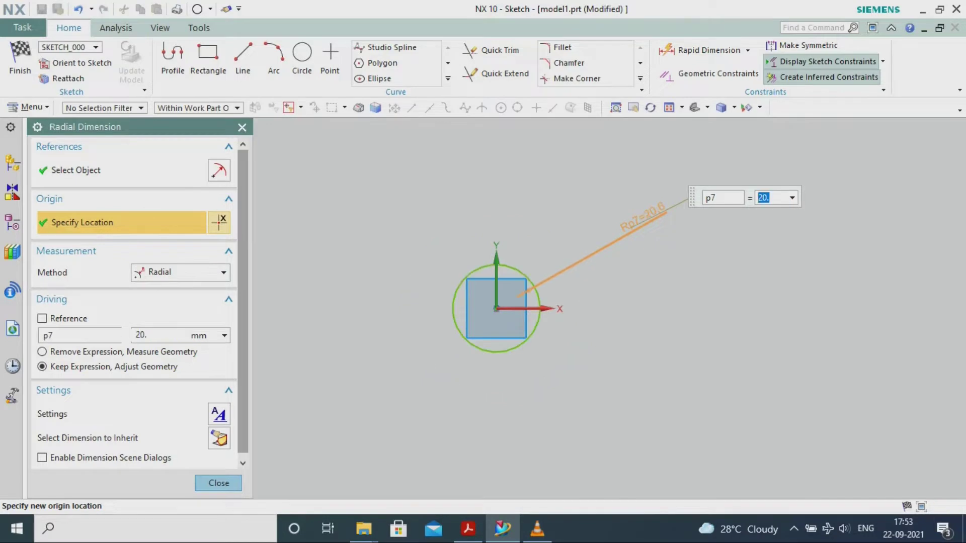
key("Escape")
Step: Sketch an upright rectangle about 32 mm wide and 77 mm high to the left of the circle
left_click(208, 60)
left_click(432, 386)
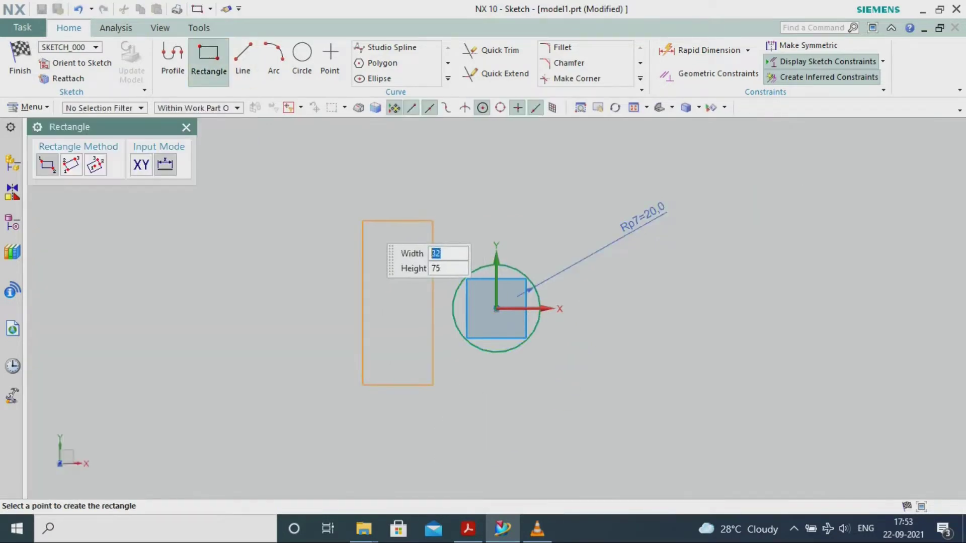
left_click(362, 216)
key("Escape")
Step: Check the coupling drawing, then set the rectangle's near side 18 mm from the circle's centre and its width to 16 mm
left_click(467, 528)
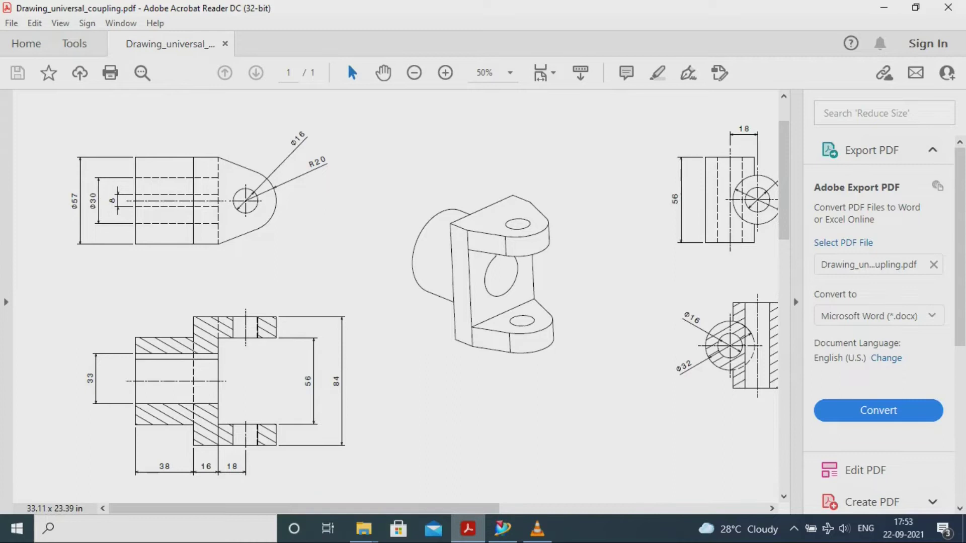
left_click(502, 528)
double_click(445, 265)
type("18")
key("Return")
double_click(398, 241)
type("16")
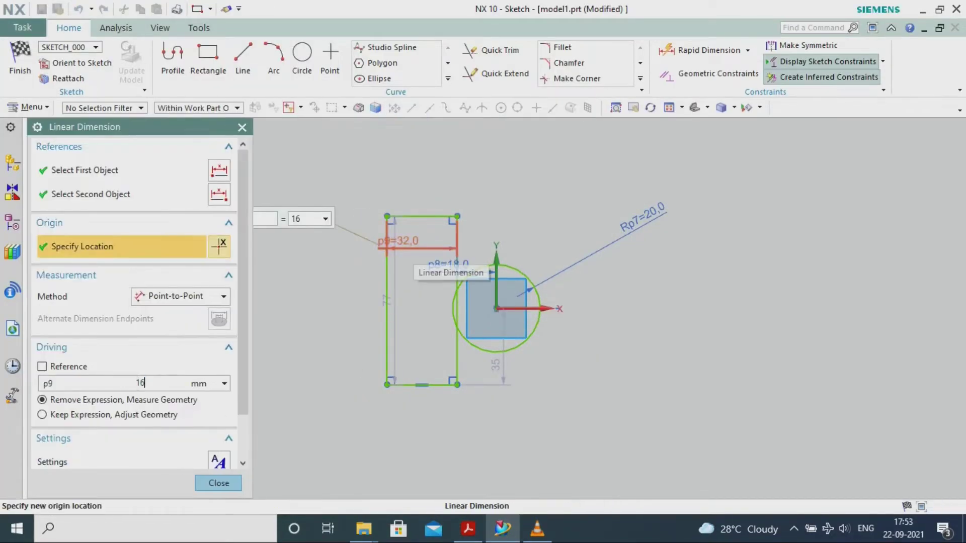
key("Return")
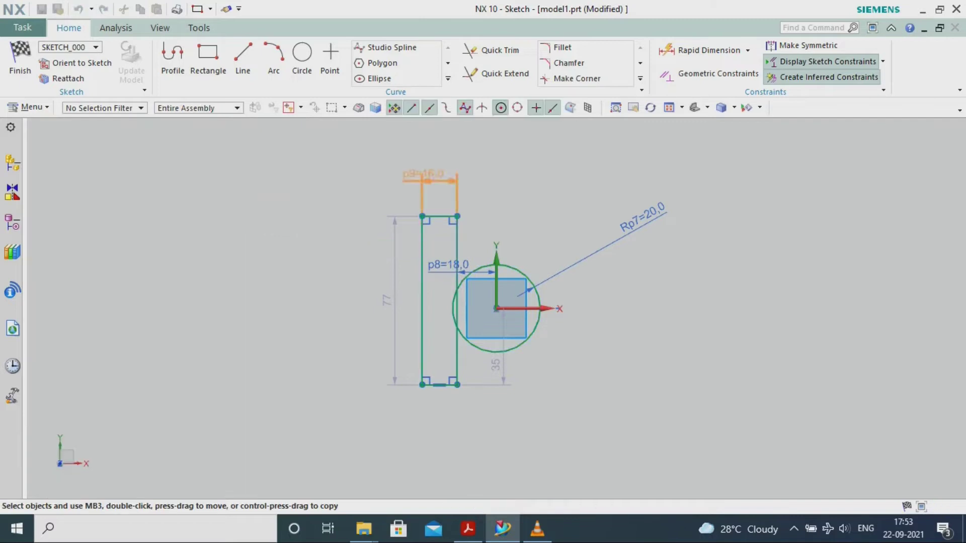
Step: Make the rectangle's top and bottom edges symmetric about the X axis
left_click(805, 46)
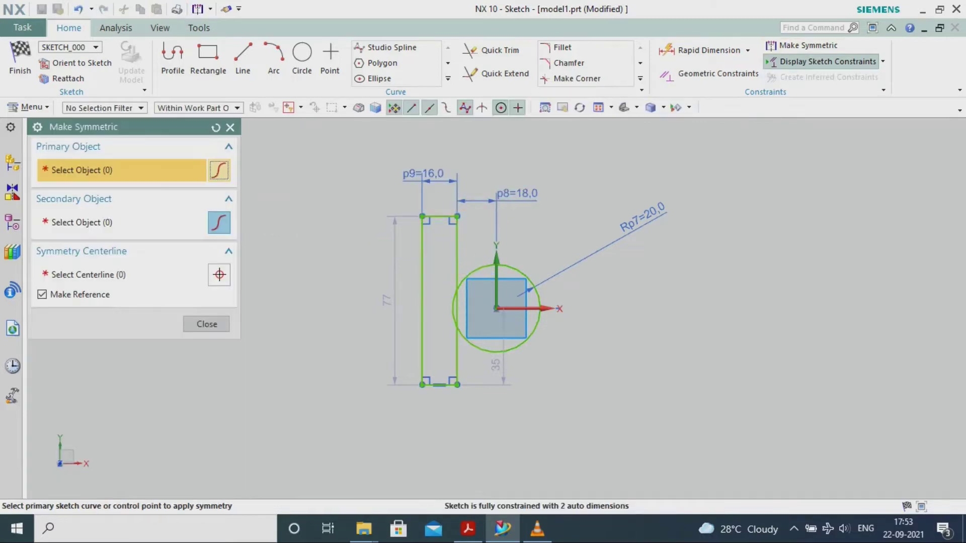
left_click(438, 216)
left_click(439, 385)
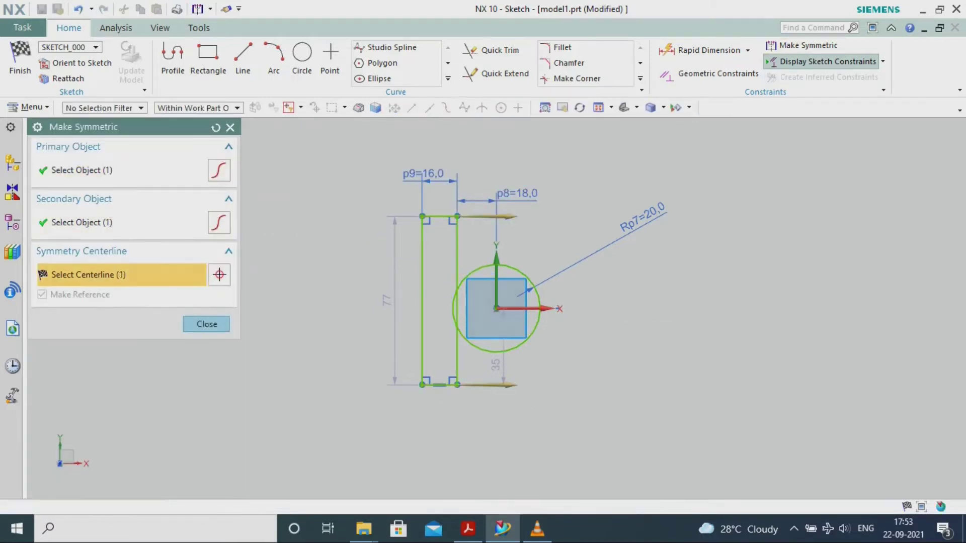
left_click(528, 308)
left_click(206, 324)
Step: Check the drawing again, move the rectangle's height dimension outward and set the height to 57 mm
left_click(468, 529)
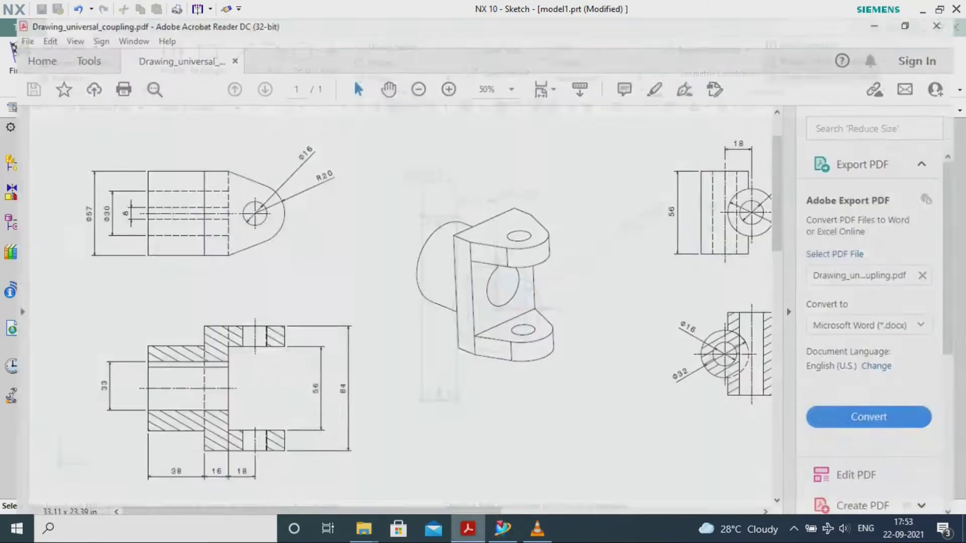
left_click(468, 529)
left_click_drag(433, 309, 384, 309)
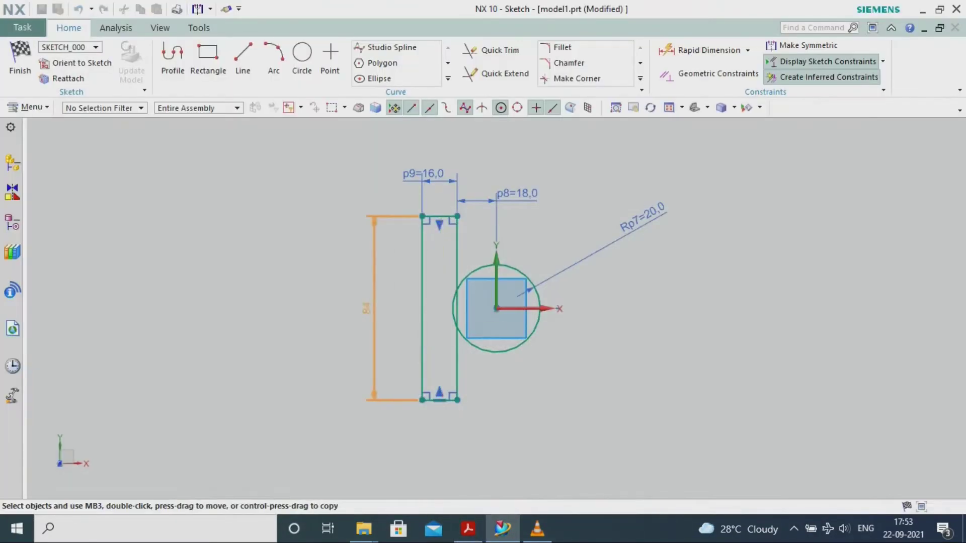
double_click(366, 308)
type("57")
key("Return")
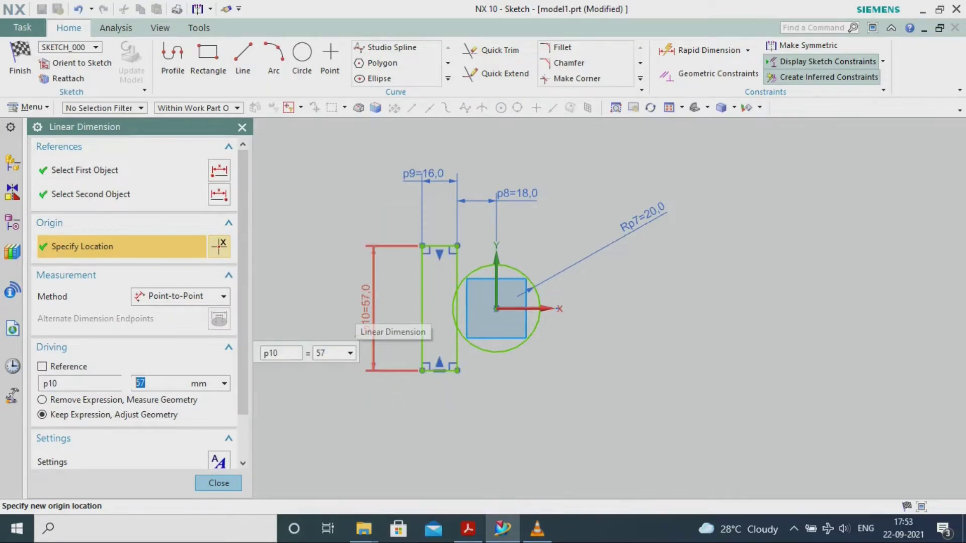
left_click(219, 483)
Step: Convert the rectangle's right vertical side to a reference line
scroll(583, 327, "up", 2)
left_click(582, 327)
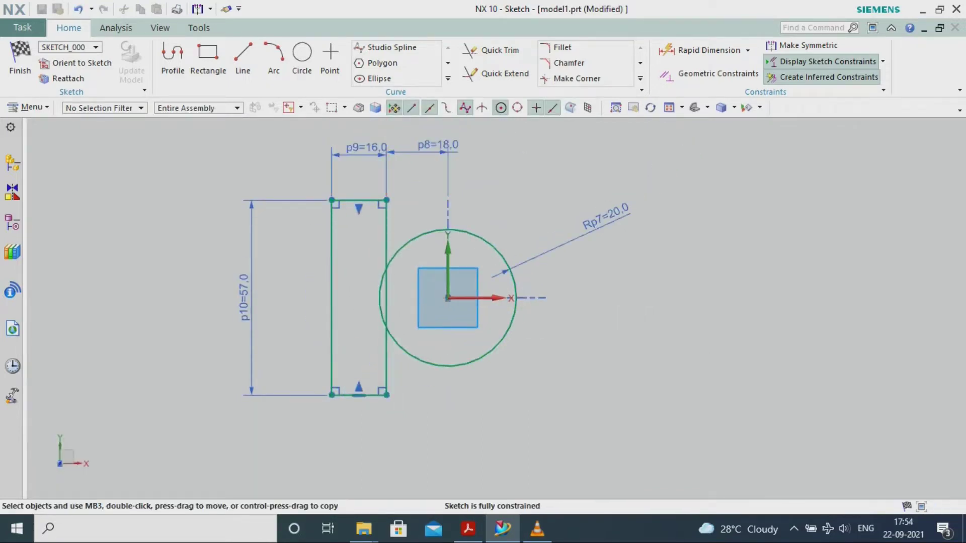
right_click(386, 242)
left_click(445, 252)
Step: Draw two lines from the rectangle's right-hand corners tangent to the lower and upper sides of the circle
left_click(243, 60)
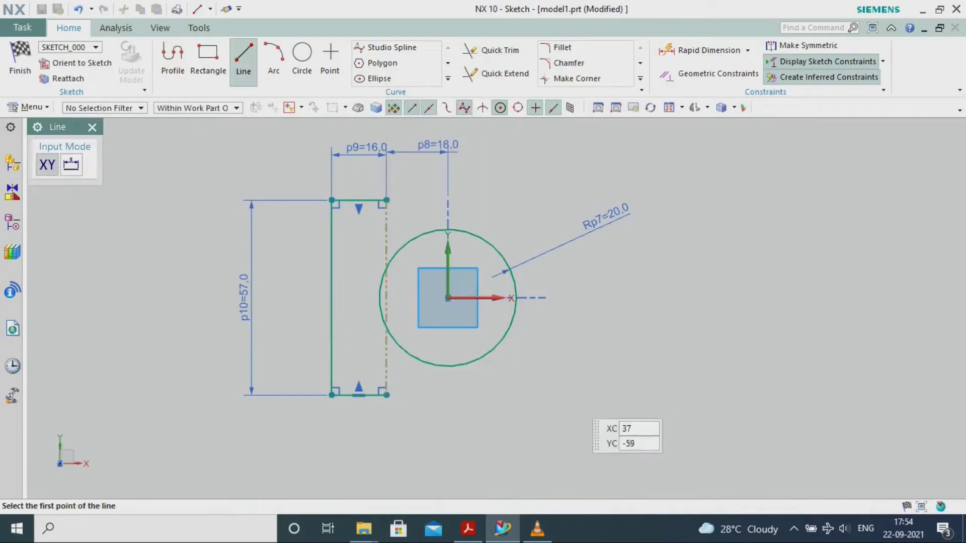
left_click(386, 395)
left_click(472, 362)
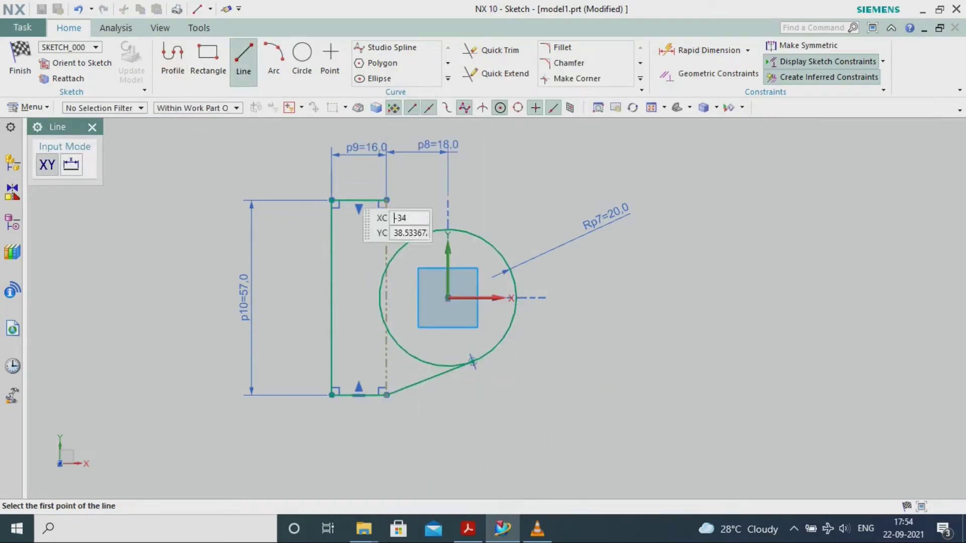
left_click(387, 200)
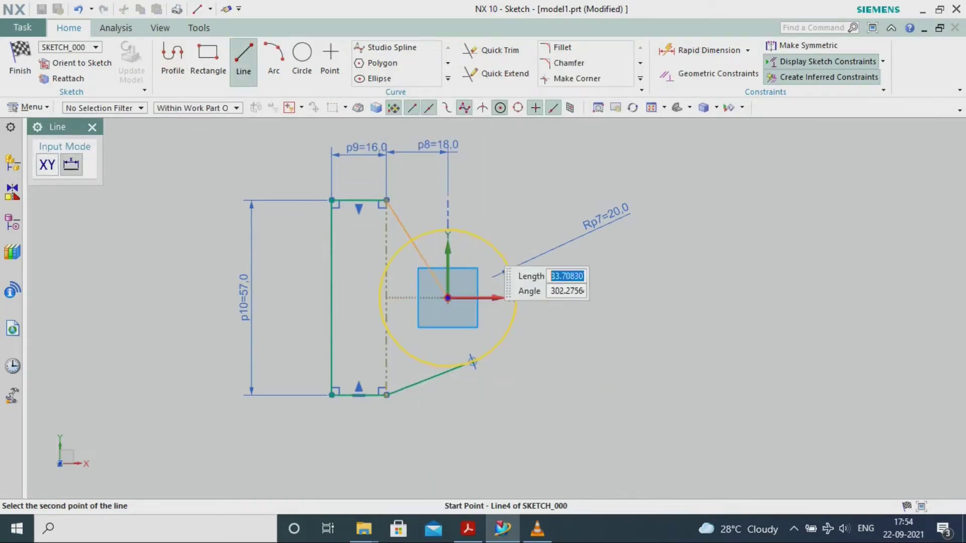
left_click(472, 233)
key("Escape")
Step: Trim away the circle's left arc between the two tangent lines and finish the sketch
left_click(490, 51)
left_click(382, 315)
left_click(207, 275)
left_click(20, 59)
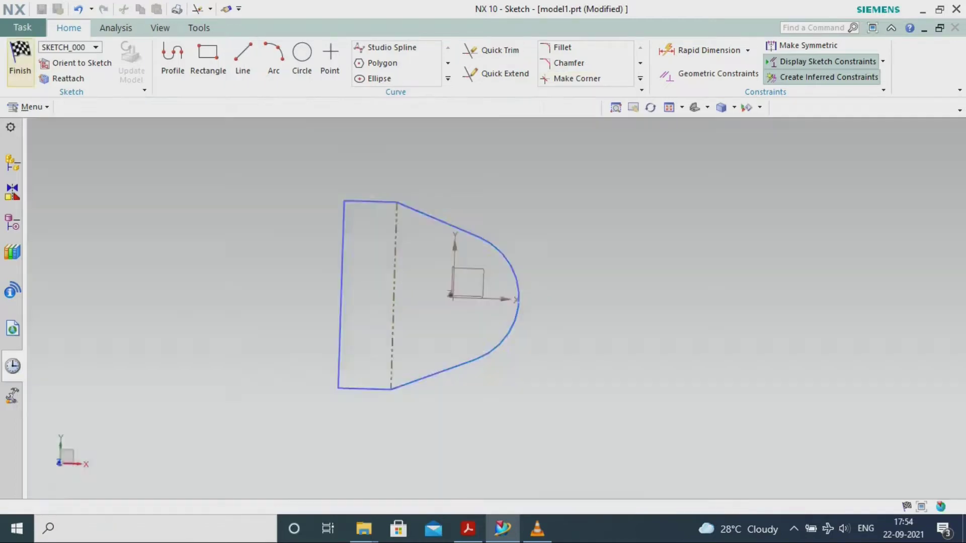
Step: Extrude the profile as a solid with a Symmetric Value distance of 84/2 mm, taken from the drawing
left_click(208, 272)
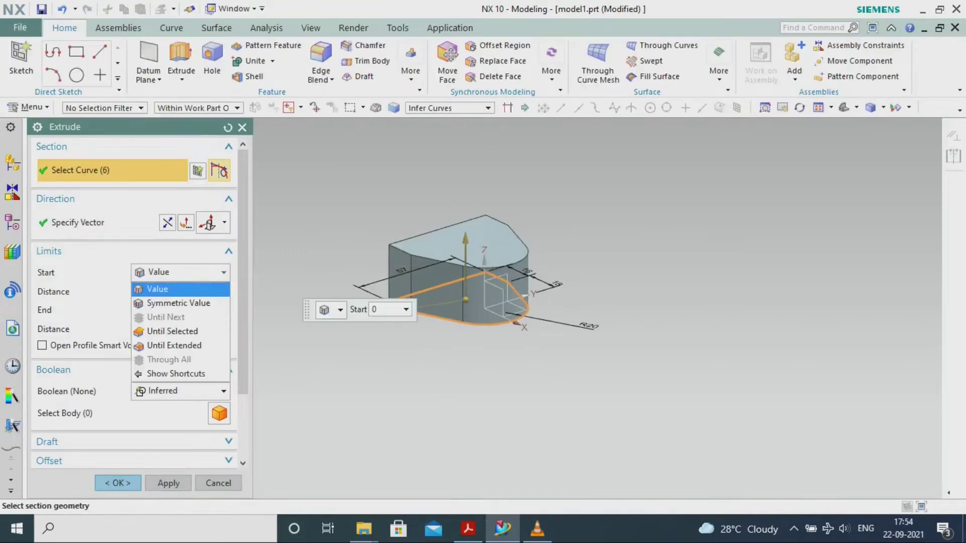
left_click(178, 302)
left_click(468, 528)
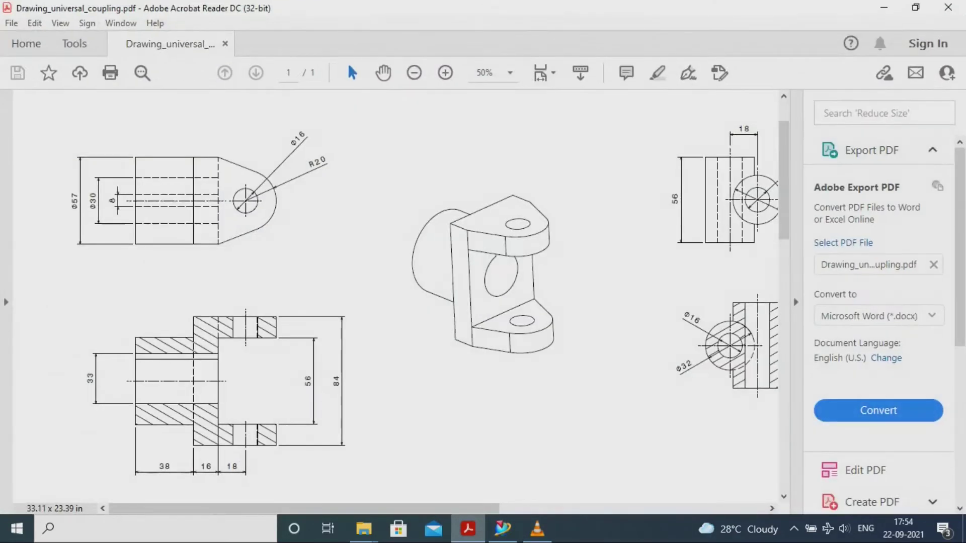
key("alt+Tab")
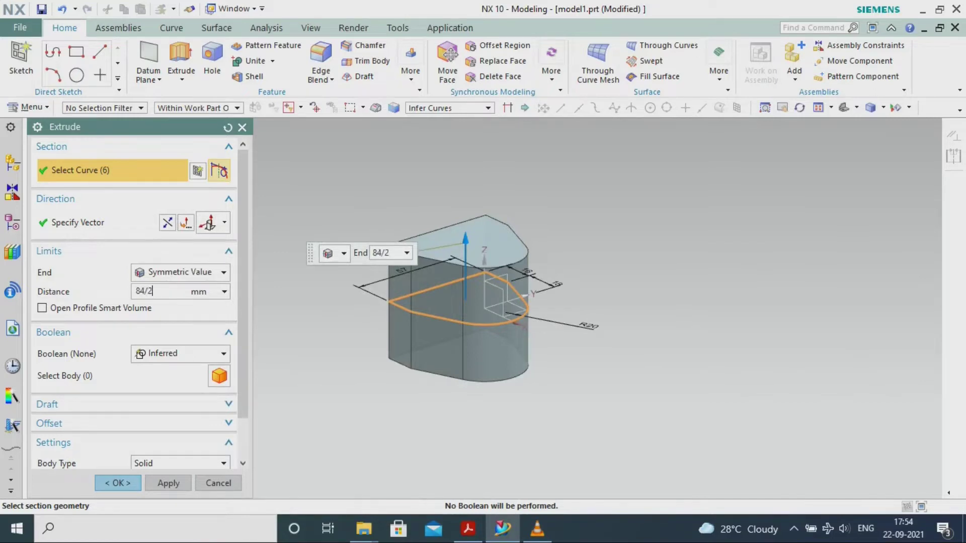
type("84/2")
key("Return")
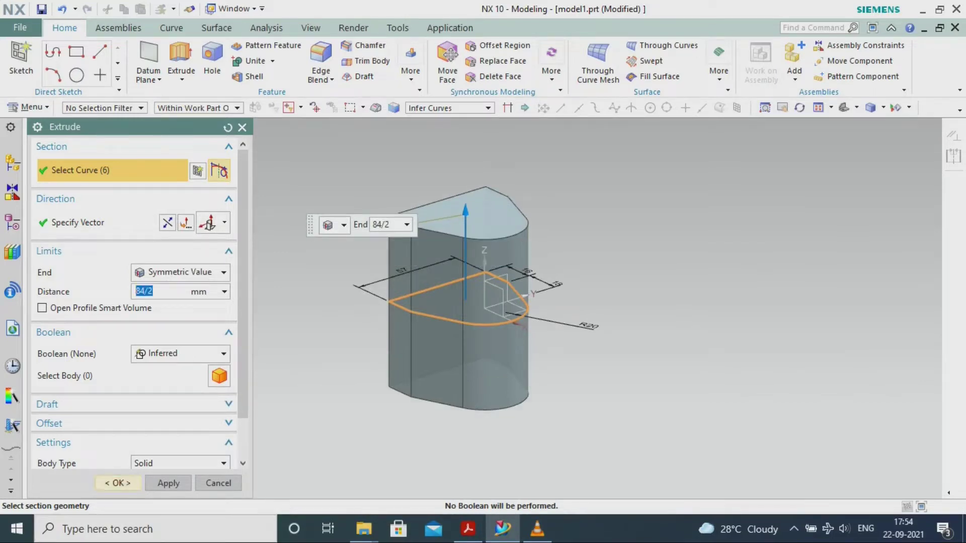
key("Return")
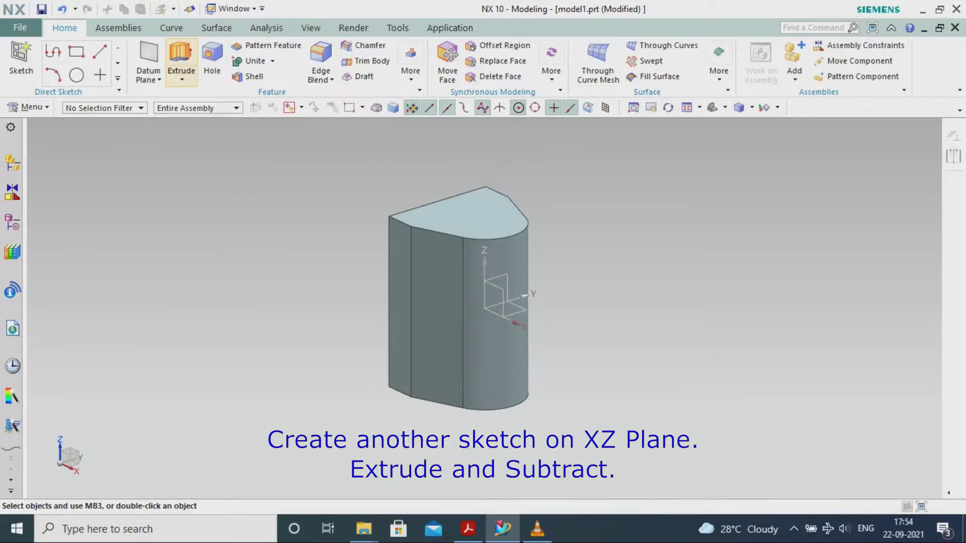
Step: Start another Extrude and sketch a rectangle about 46 mm wide and 52 mm high on the XZ plane, extending past the body's rounded end
left_click(181, 55)
left_click(492, 294)
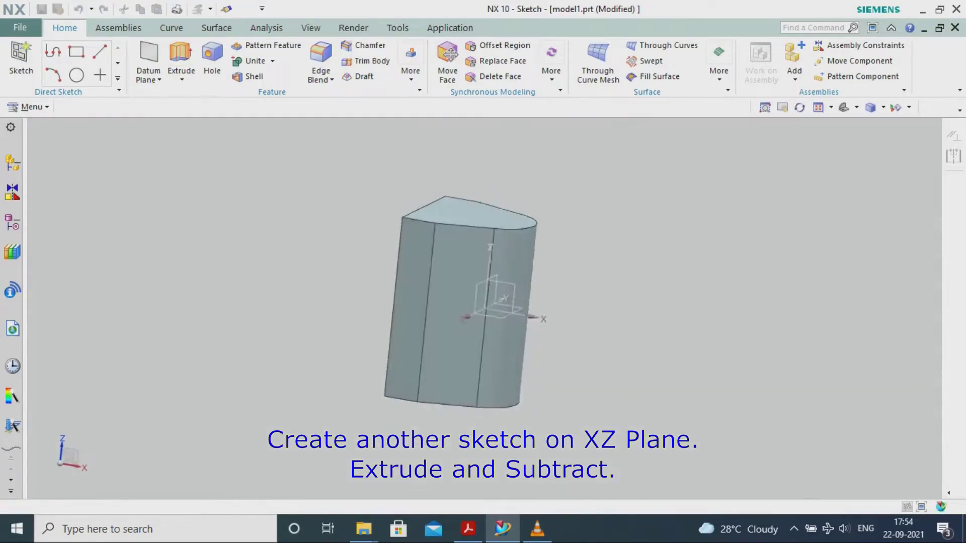
key("r")
left_click(476, 242)
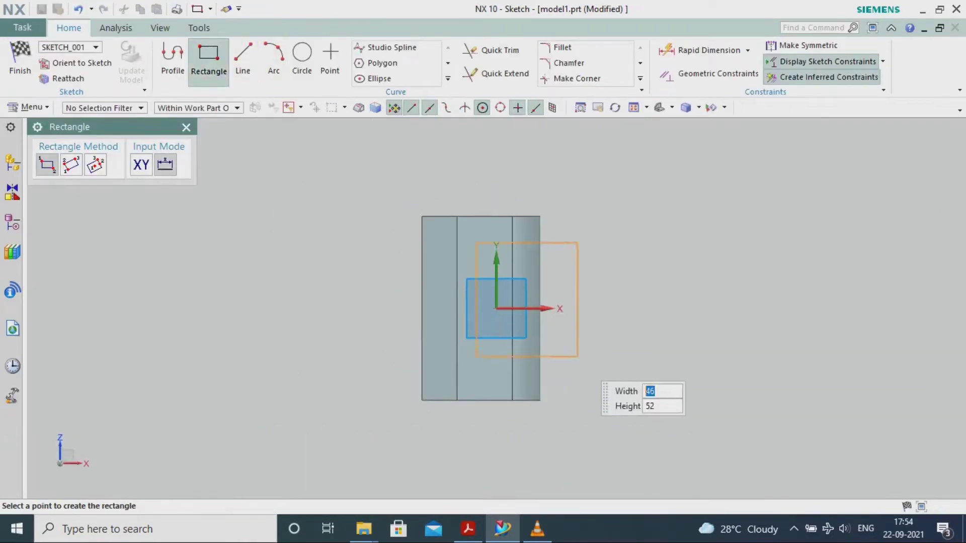
left_click(577, 356)
key("Escape")
Step: Make the new rectangle's top and bottom edges symmetric about the sketch's horizontal axis
left_click(807, 46)
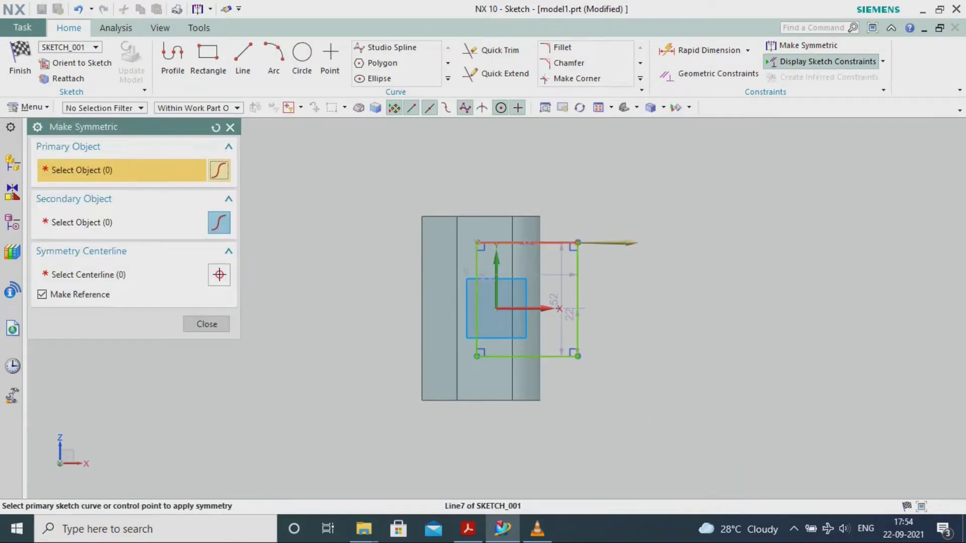
left_click(548, 243)
left_click(548, 356)
left_click(528, 308)
left_click(543, 309)
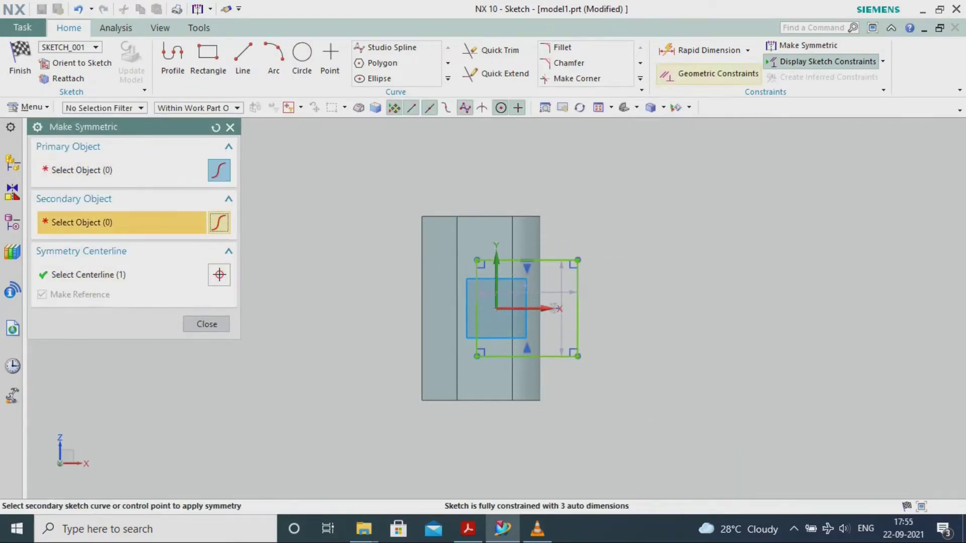
Step: Constrain the rectangle's left side collinear with the body's vertical edge where the straight block meets the tapered faces
left_click(717, 74)
left_click(477, 324)
left_click(457, 324)
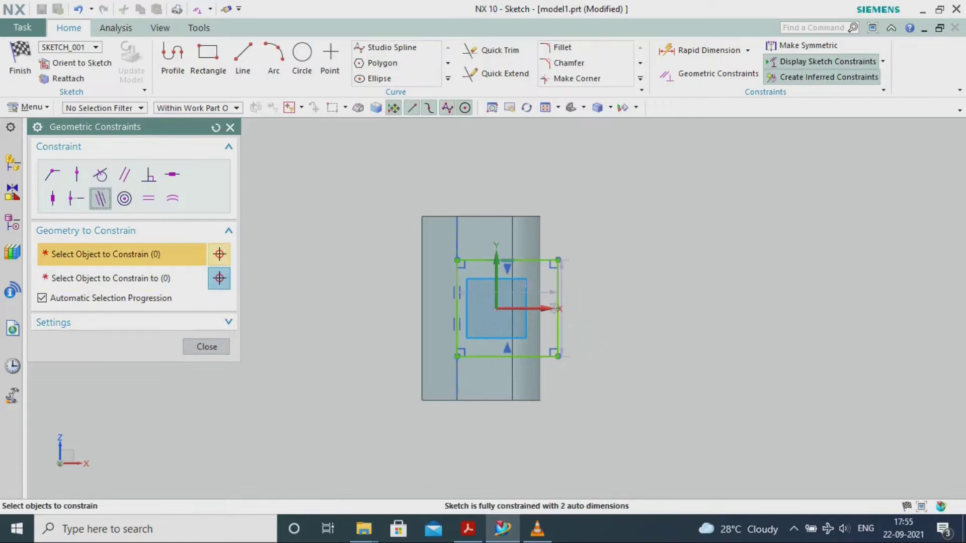
middle_click(457, 324)
left_click(206, 347)
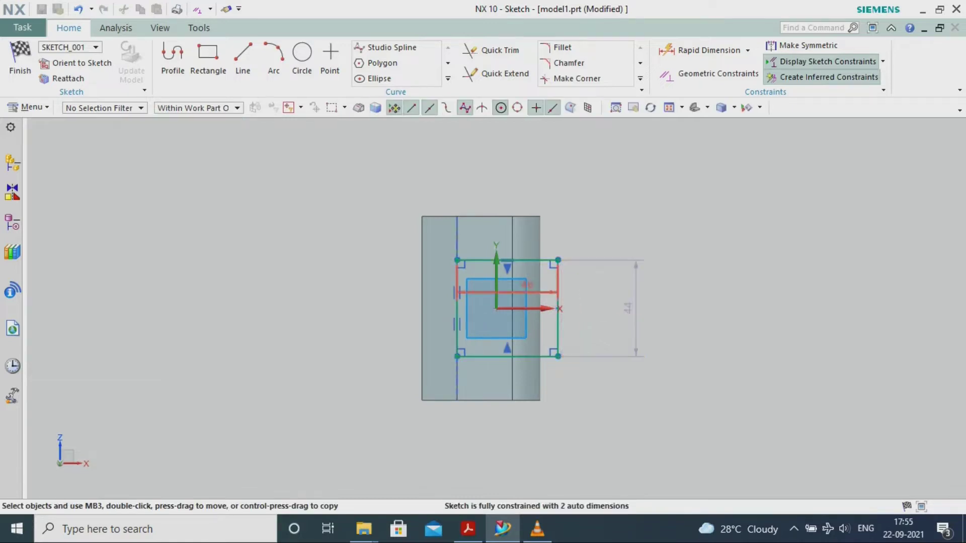
Step: Check the slot size on the drawing and set the rectangle's height to 56/2 mm
double_click(628, 308)
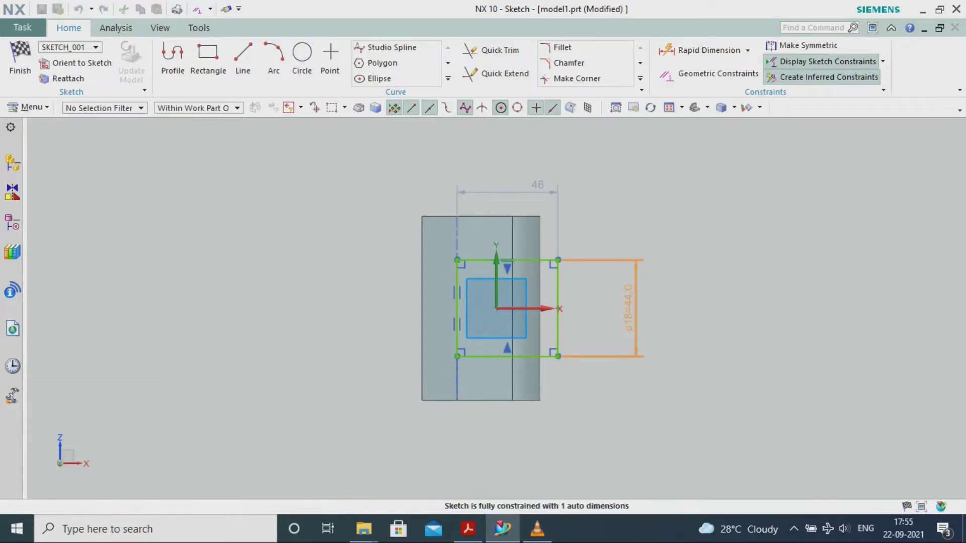
key("alt+Tab")
key("alt+Tab")
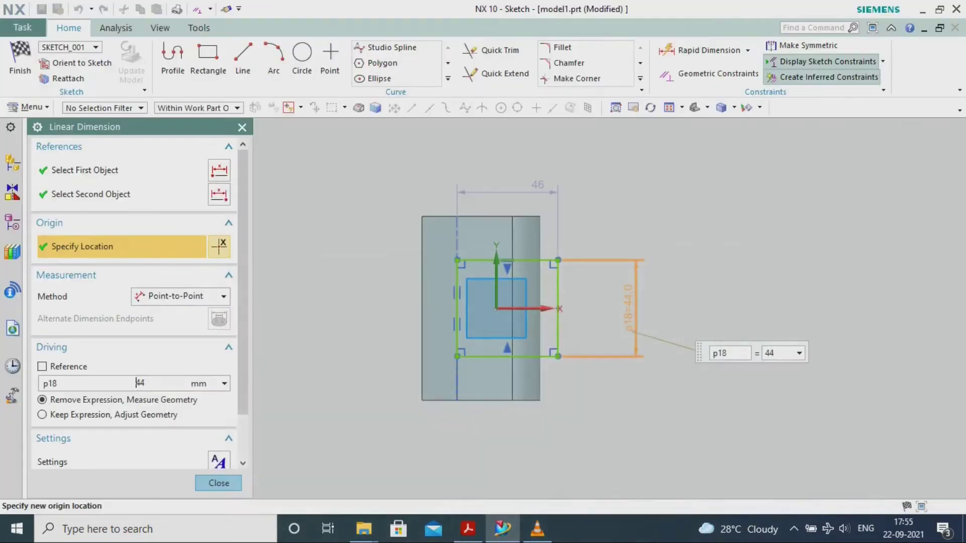
type("56/2")
key("Return")
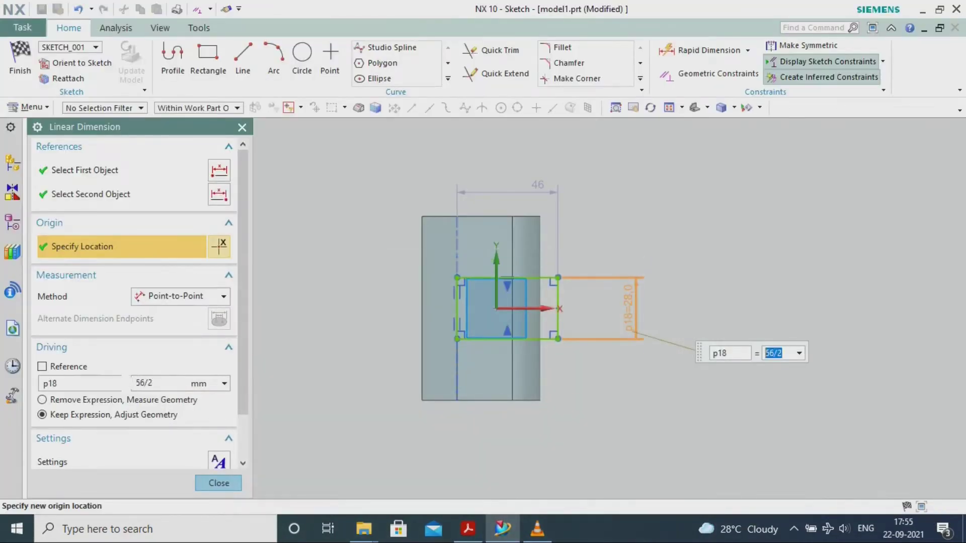
Step: Set the rectangle's height to 56 mm and its width to 50 mm, and finish the sketch
type("56")
key("Return")
double_click(538, 187)
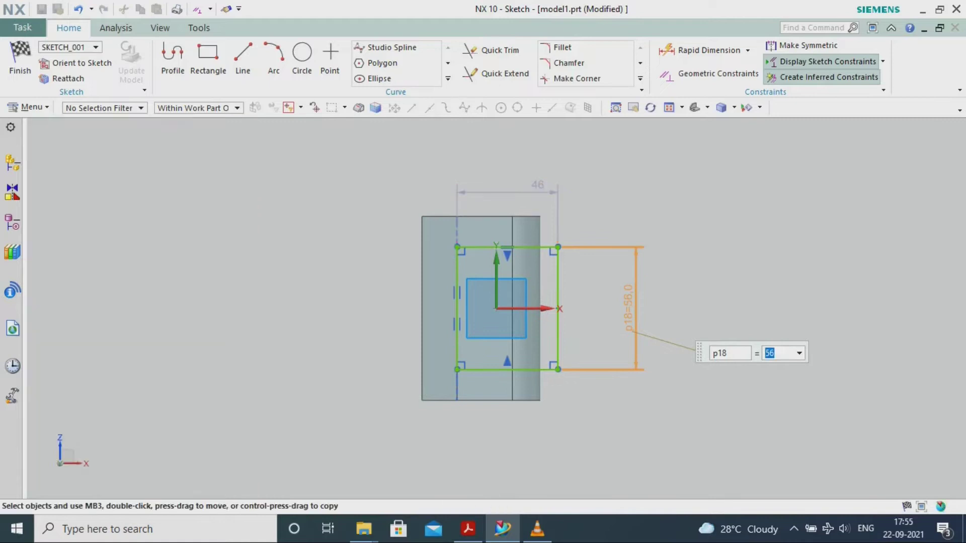
type("50")
key("Return")
key("Return")
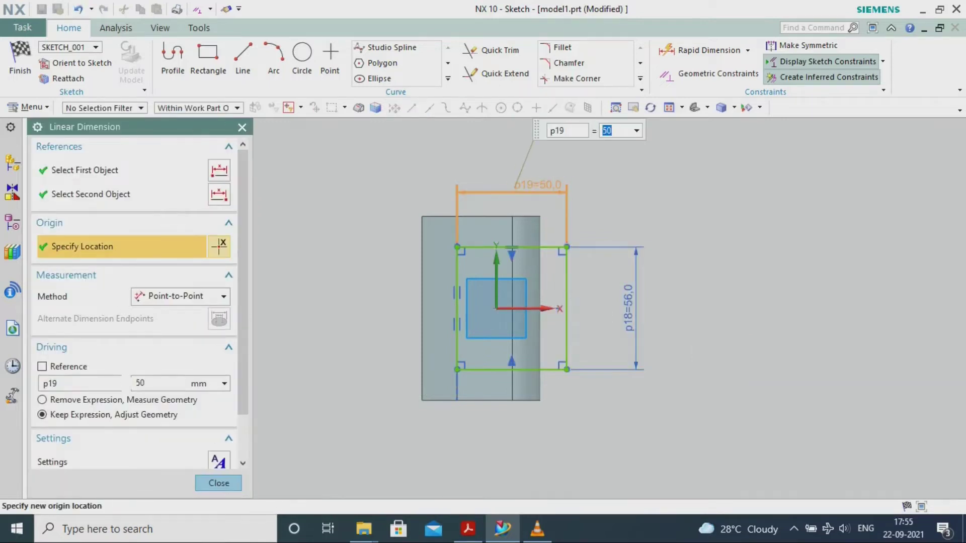
key("Escape")
key("ctrl+q")
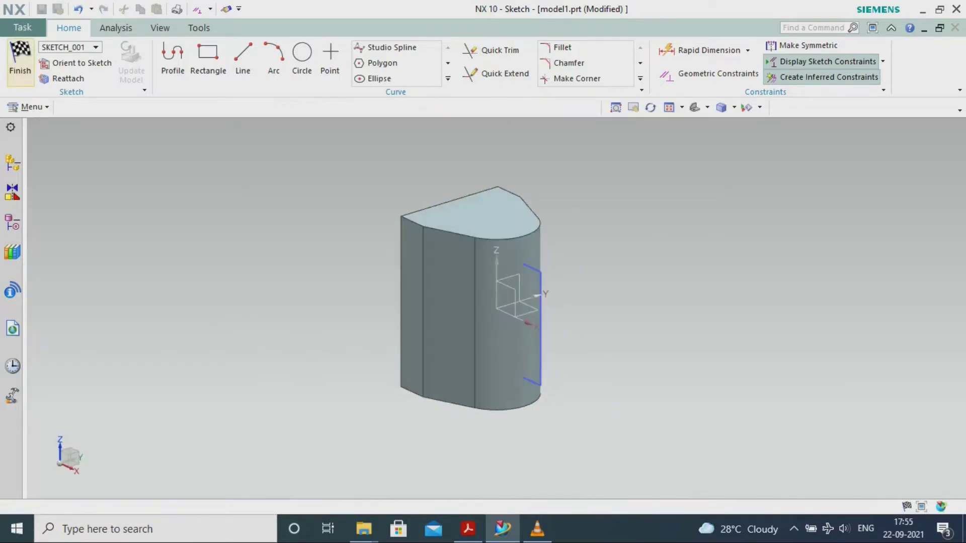
Step: Extrude the rectangle with a symmetric value of 42 mm and subtract it from the body to cut the gap between the arms
left_click(181, 272)
left_click(171, 303)
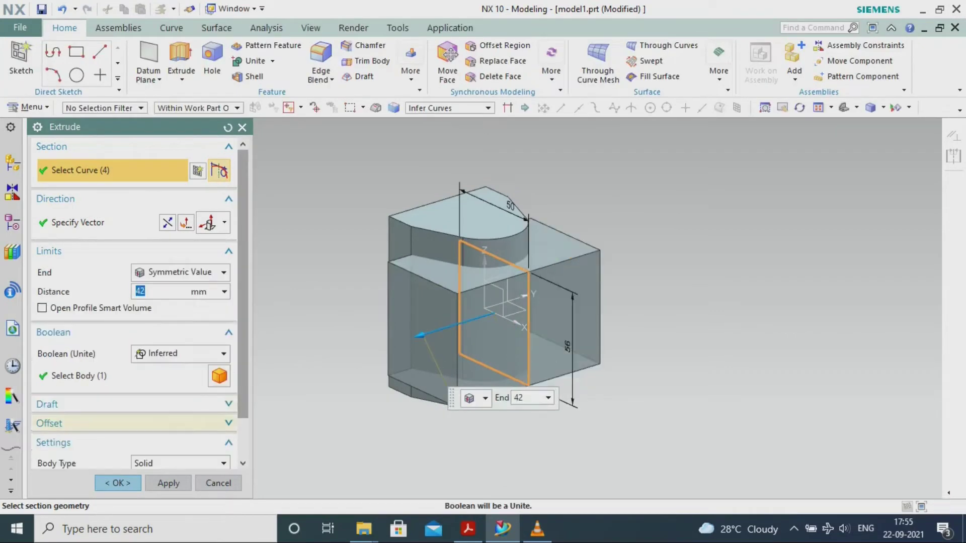
left_click(181, 353)
left_click(164, 394)
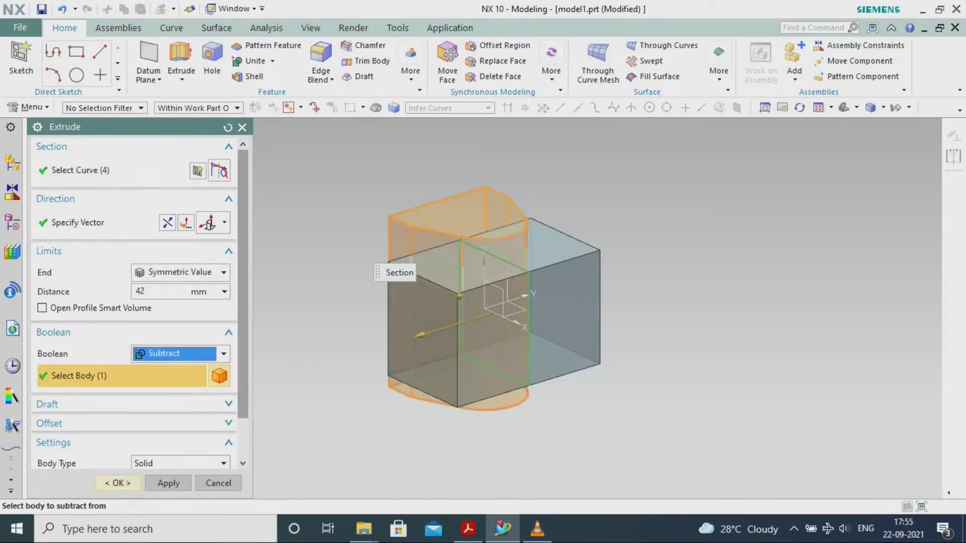
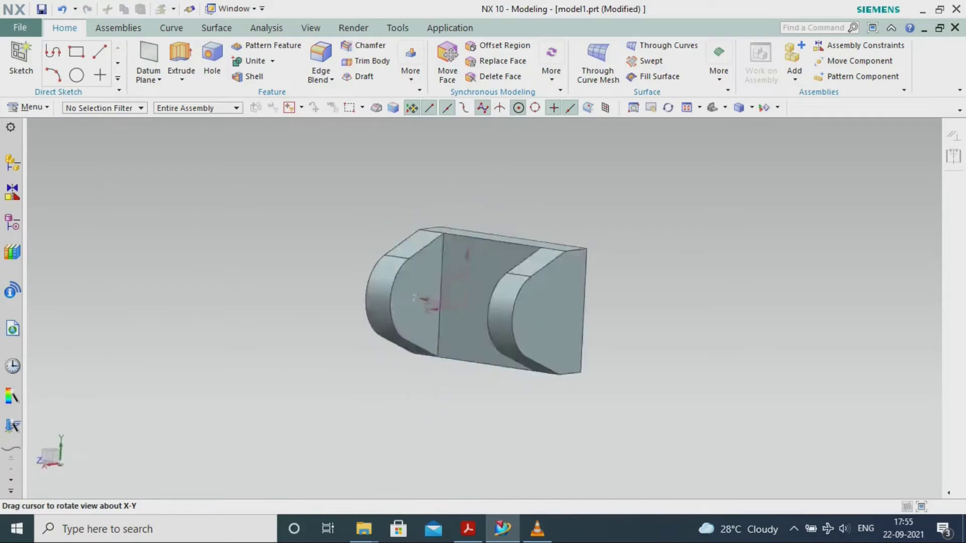
Step: Start another Extrude on the fork's flat back face and sketch a circle about 61.5 mm in diameter
left_click(181, 60)
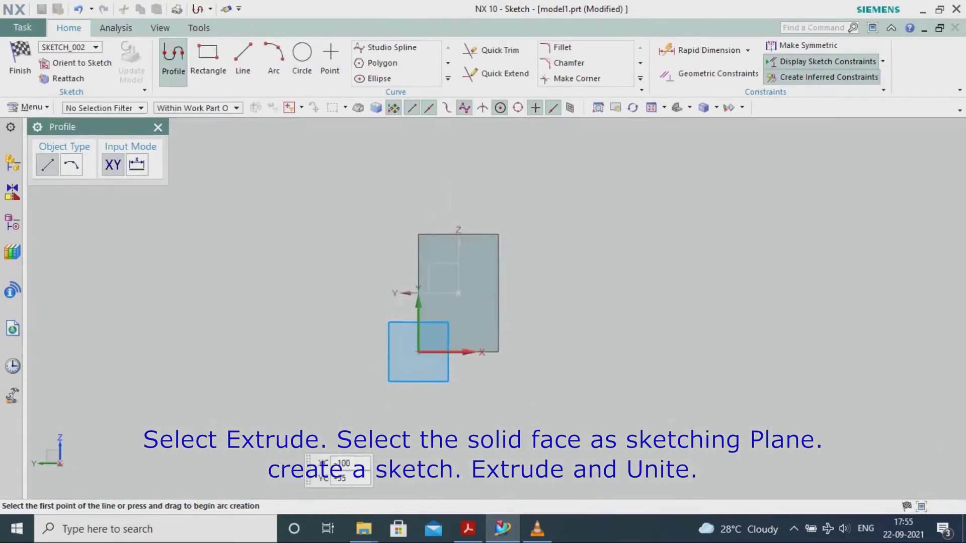
scroll(353, 293, "up", 2)
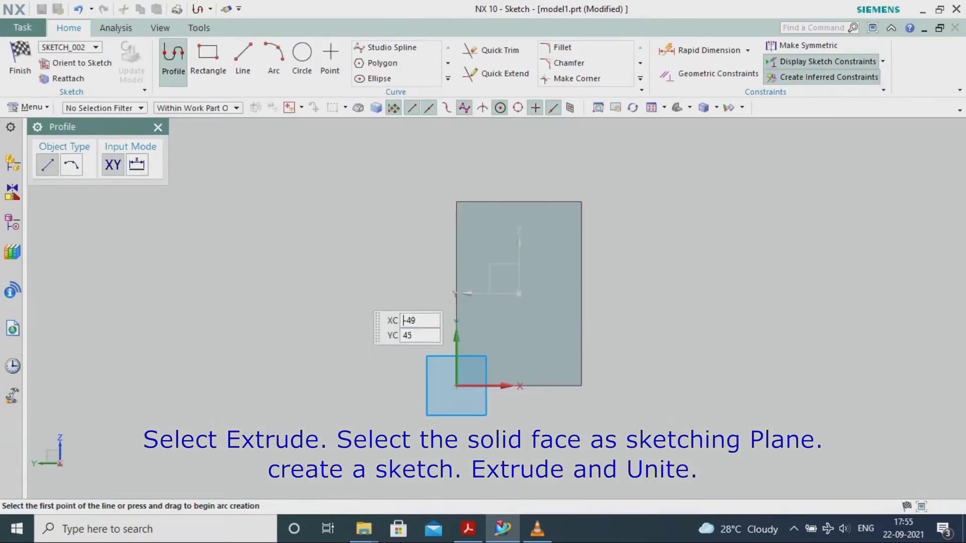
left_click(302, 60)
left_click(543, 285)
left_click(493, 330)
scroll(803, 408, "up", 1)
Step: Constrain the circle's centre onto the vertical and horizontal datum axes, and set its diameter to 57 mm
left_click(709, 74)
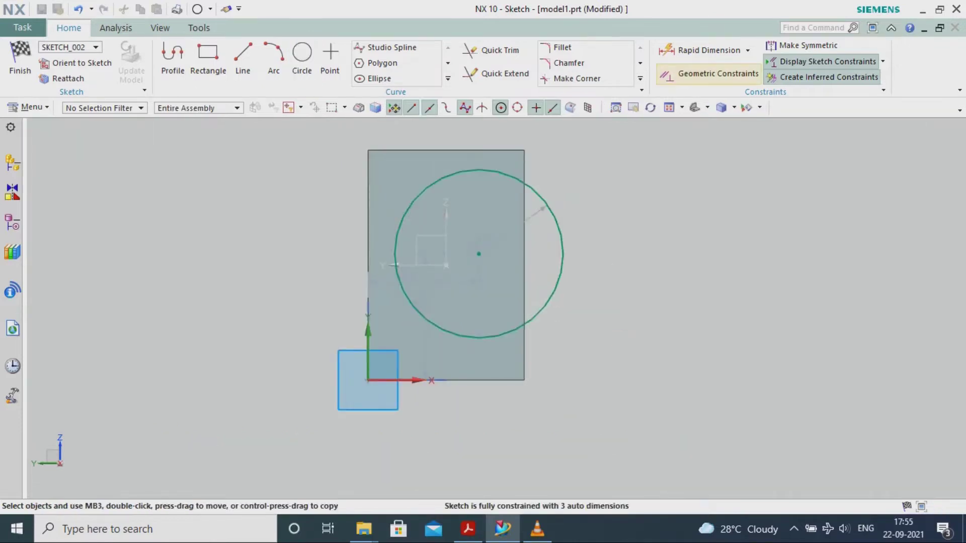
left_click(479, 254)
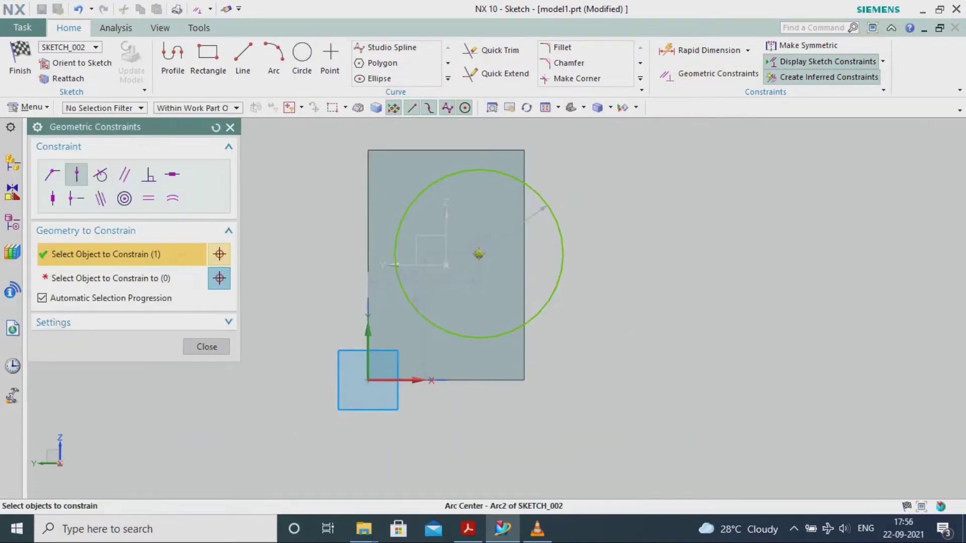
left_click(446, 229)
left_click(446, 254)
left_click(417, 265)
middle_click(417, 265)
middle_click(417, 265)
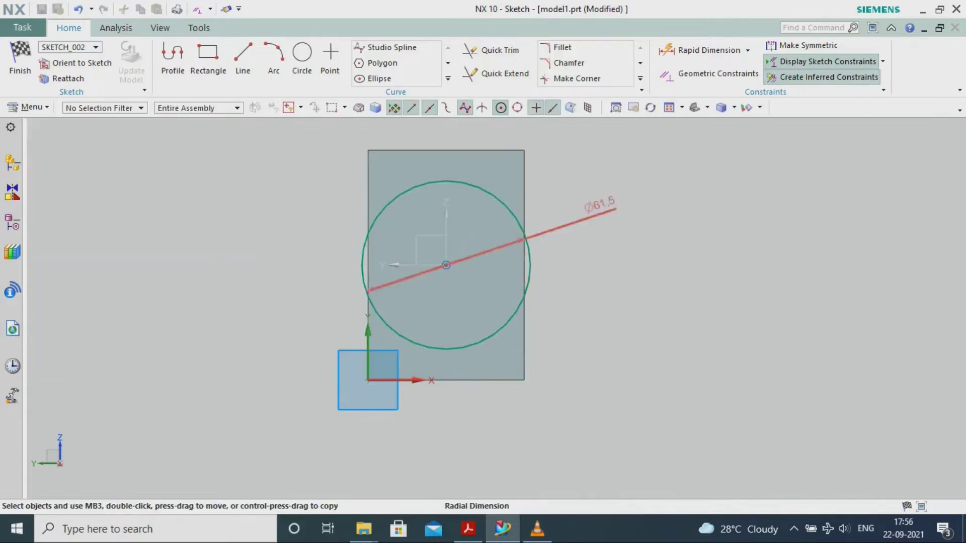
double_click(599, 205)
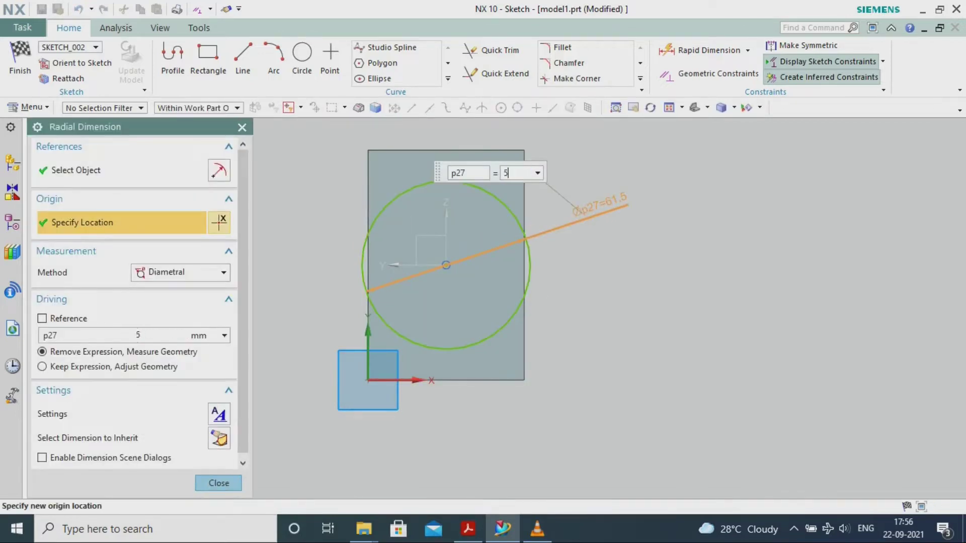
key("Return")
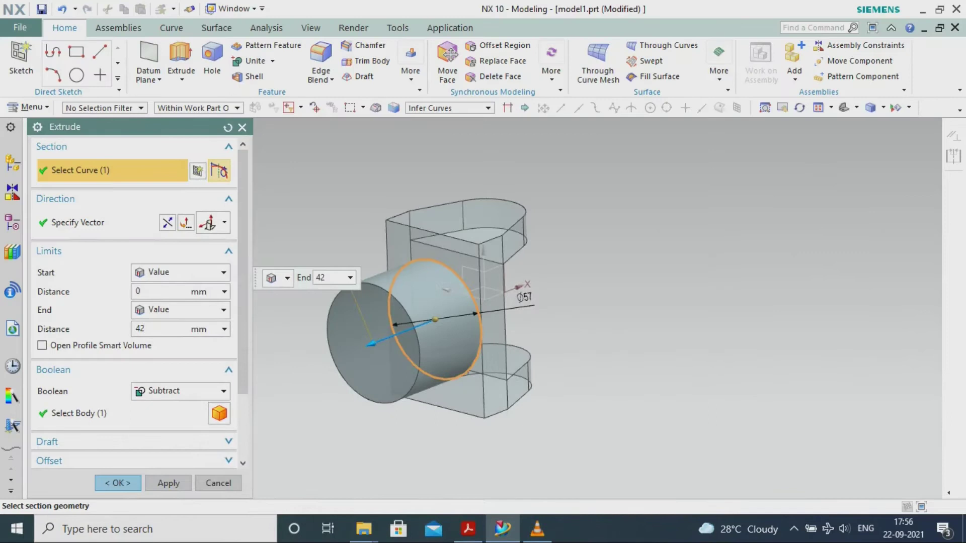
Step: Extrude the circle 38 mm outward from the back face and unite it with the fork body
key("Return")
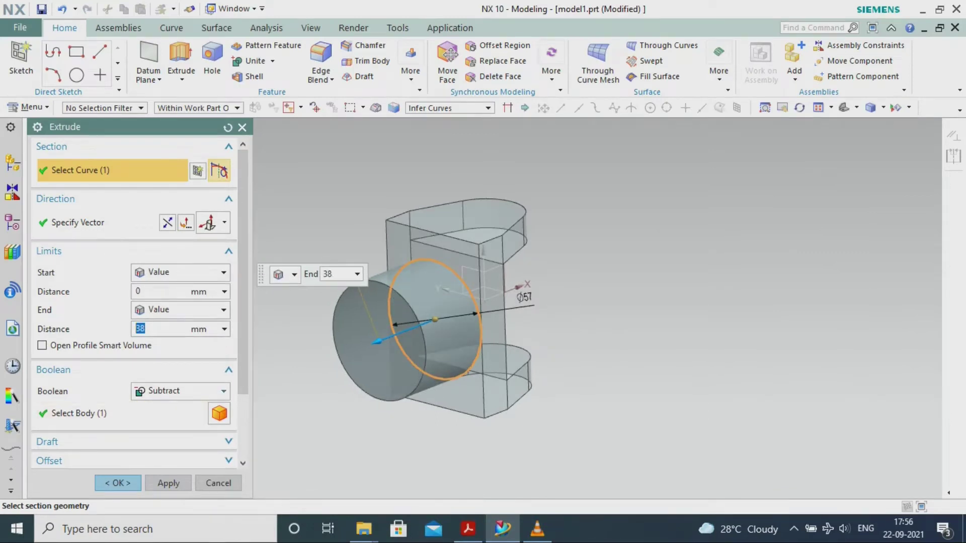
left_click(181, 391)
left_click(156, 420)
left_click(118, 483)
Step: Check the hole sizes on the PDF drawing and cut a simple 16 mm through-body hole centred on the arm's rounded end
middle_click_drag(447, 290, 508, 312)
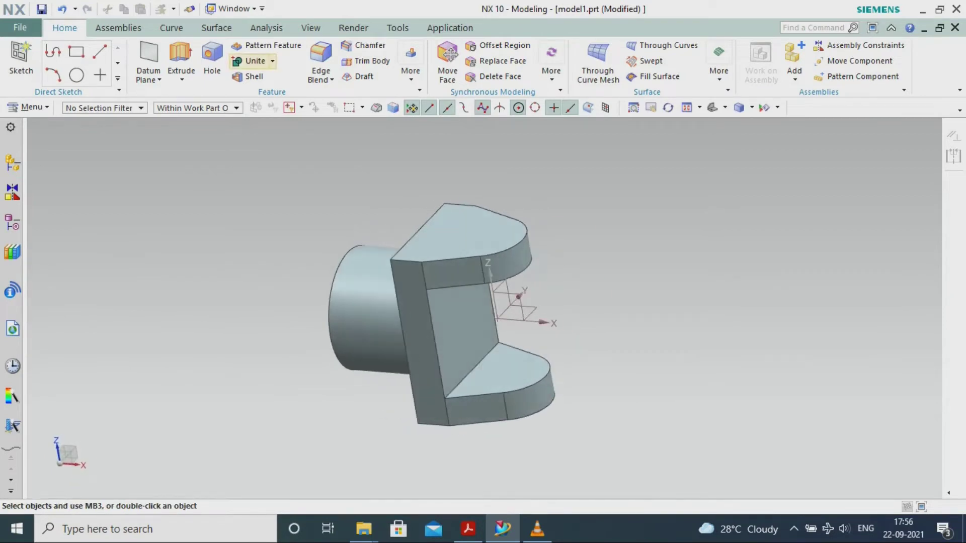
left_click(467, 529)
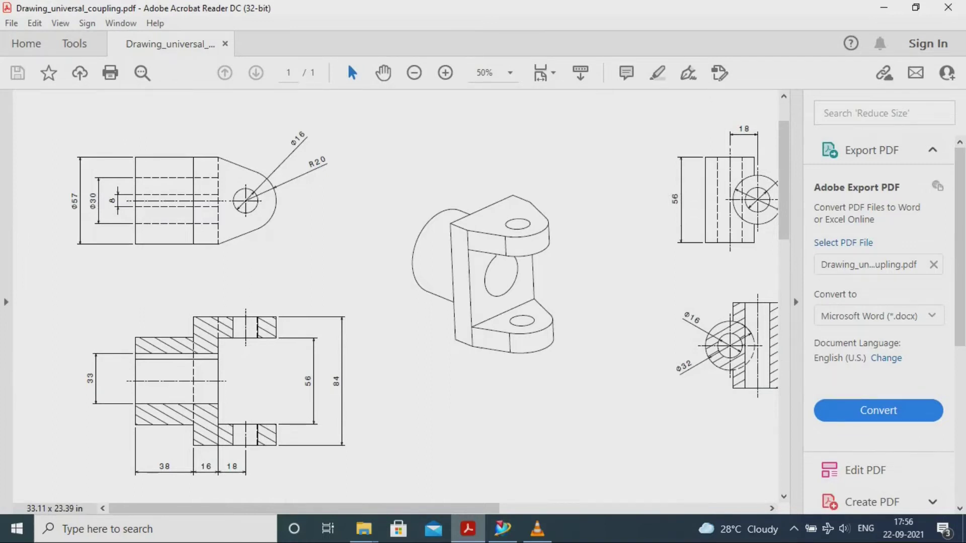
key("alt+Tab")
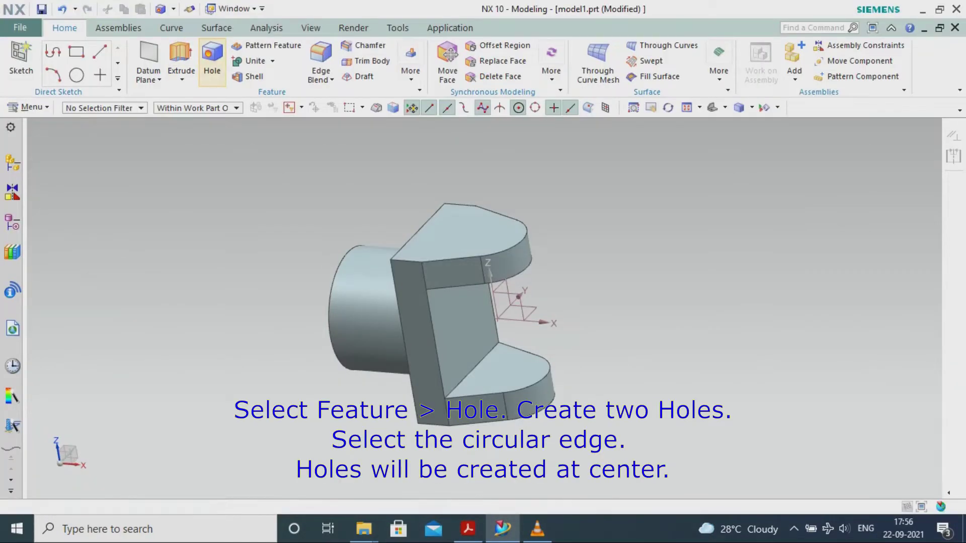
left_click(212, 63)
left_click(523, 233)
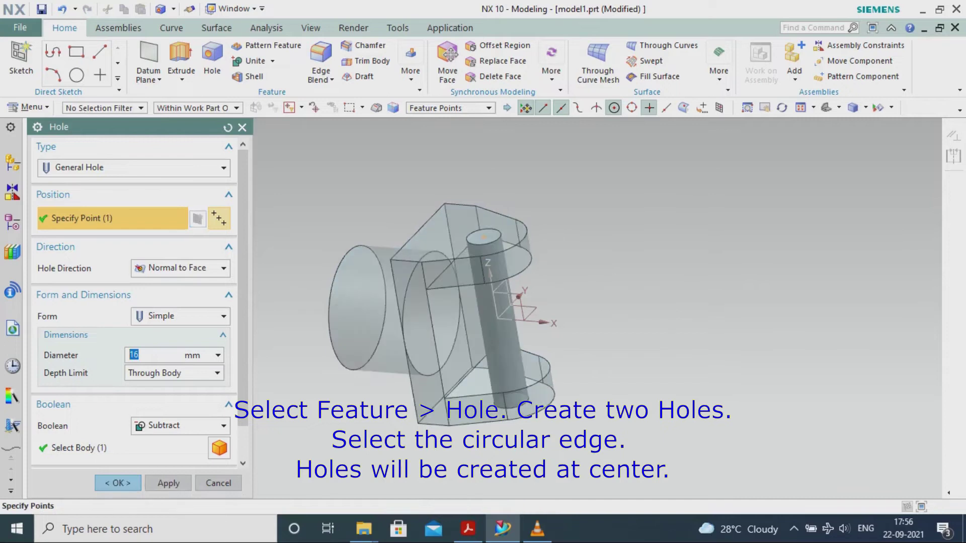
left_click(118, 483)
Step: Cut a simple 30 mm through-body hole centred on the end face of the cylindrical boss
middle_click_drag(382, 347, 452, 382)
middle_click_drag(523, 272, 528, 266)
left_click(212, 62)
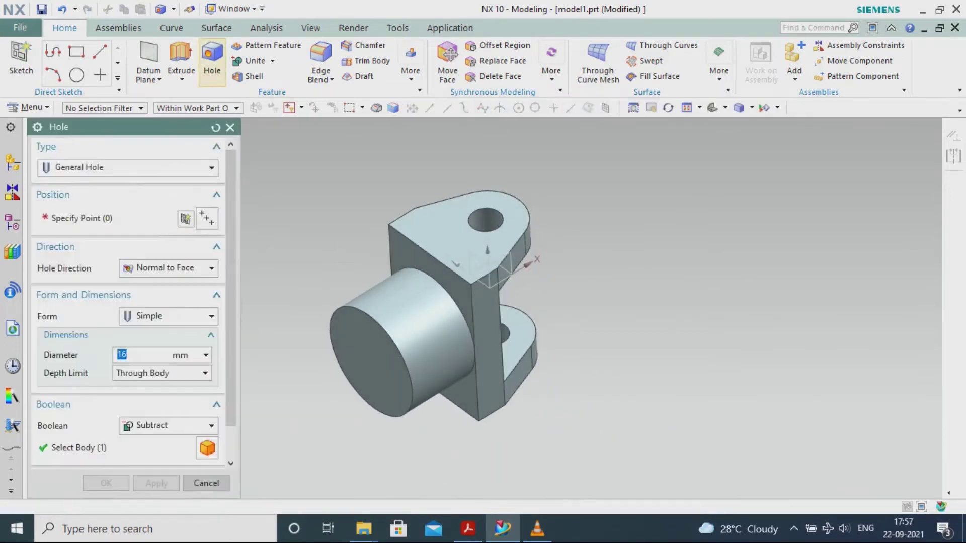
left_click(370, 362)
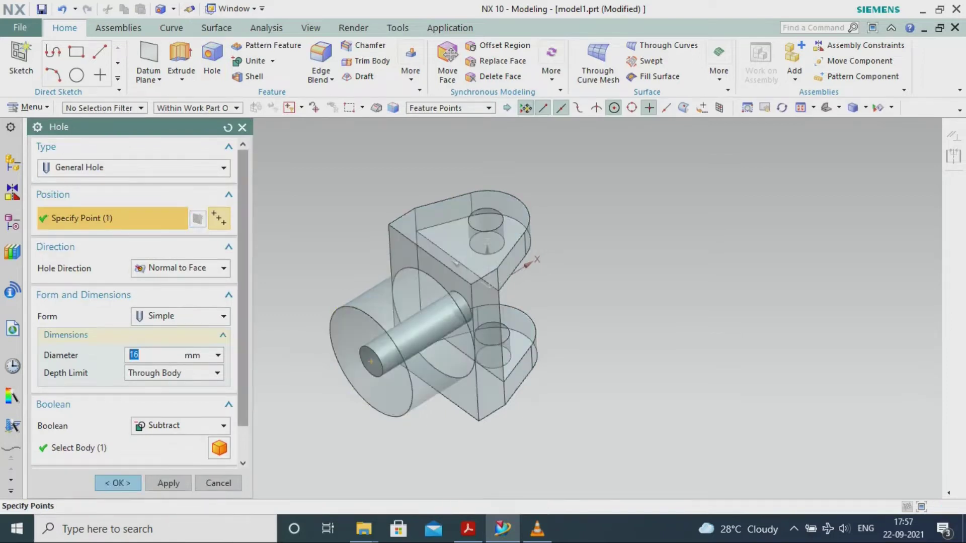
type("30")
key("Return")
key("Return")
Step: Start an Extrude on the inner face between the arms and sketch a rectangle about 12 mm wide and 11 mm high across the bore's upper edge
middle_click_drag(503, 302, 398, 327)
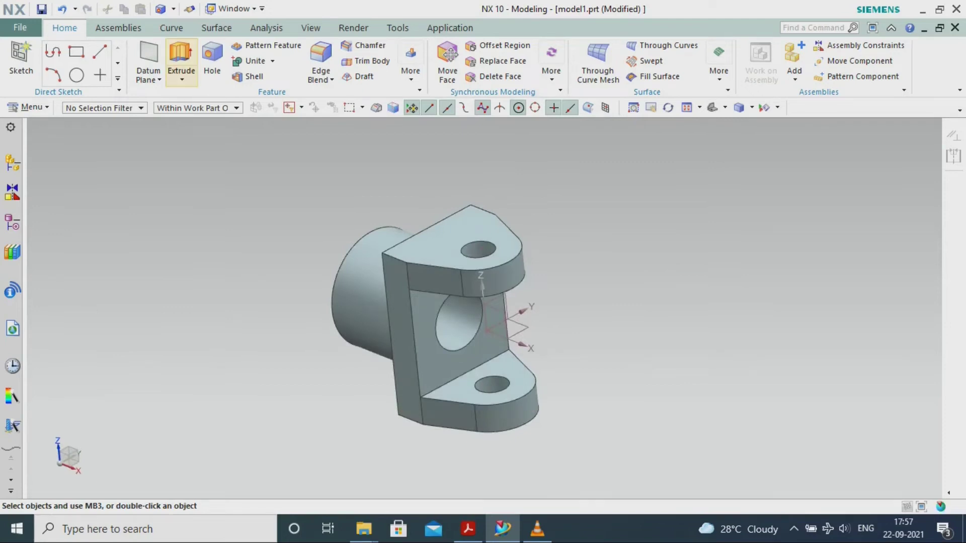
left_click(181, 55)
left_click(430, 371)
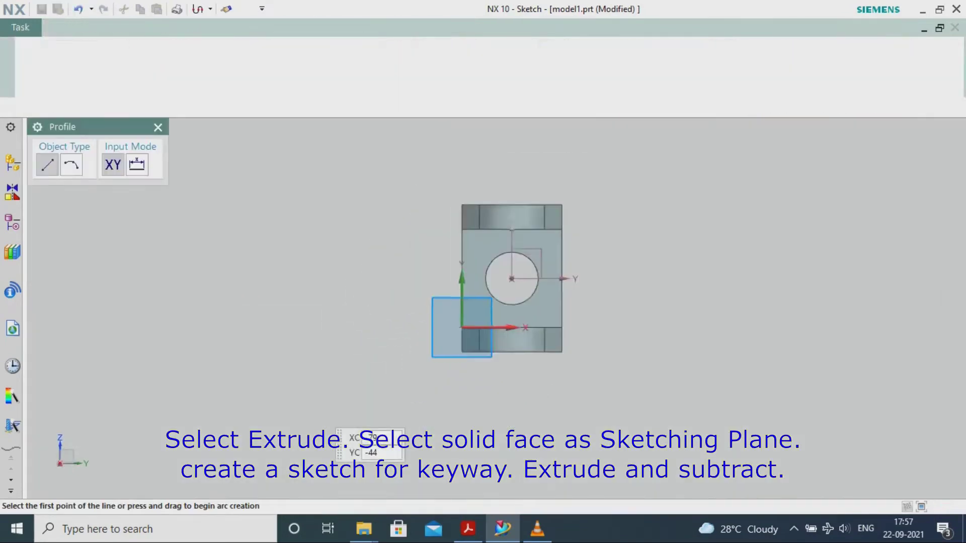
left_click(209, 60)
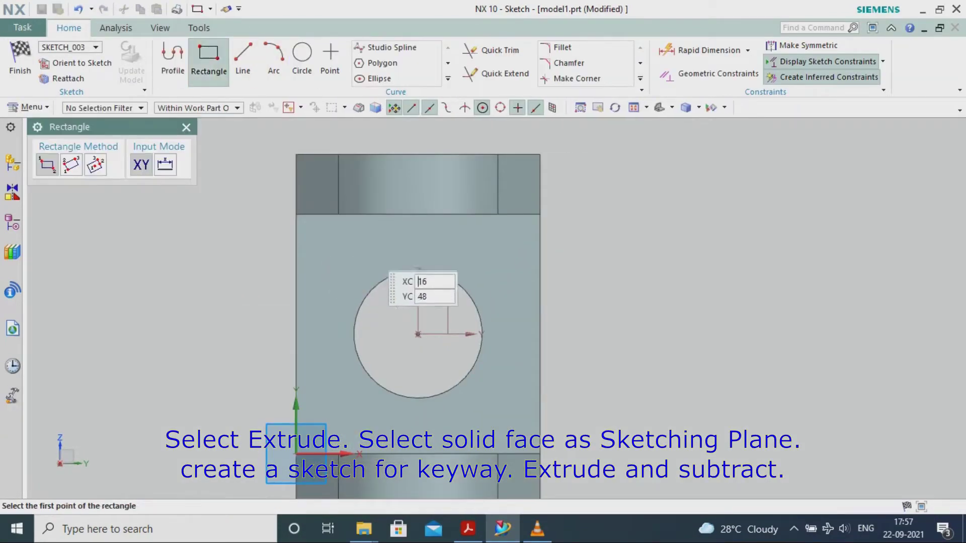
left_click(390, 248)
left_click(441, 295)
scroll(633, 348, "up", 1)
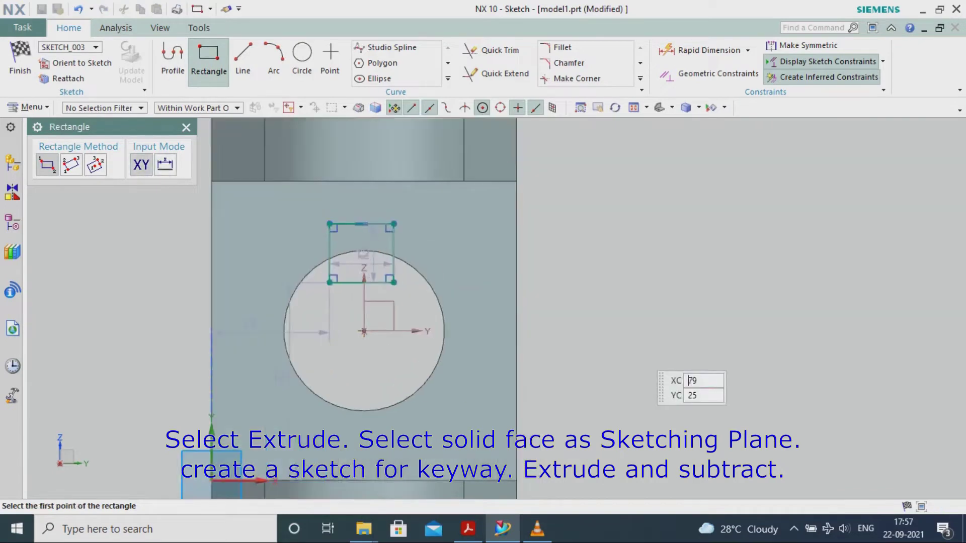
Step: Make the keyway rectangle's vertical sides symmetric about the Z axis and set its width to 8 mm
key("Escape")
left_click(801, 45)
left_click(330, 251)
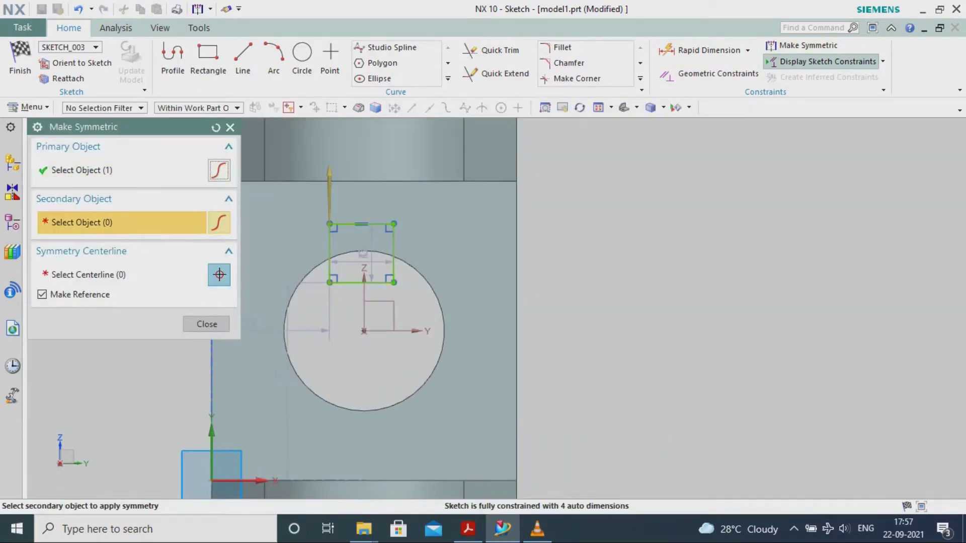
left_click(393, 251)
left_click(364, 312)
left_click(207, 324)
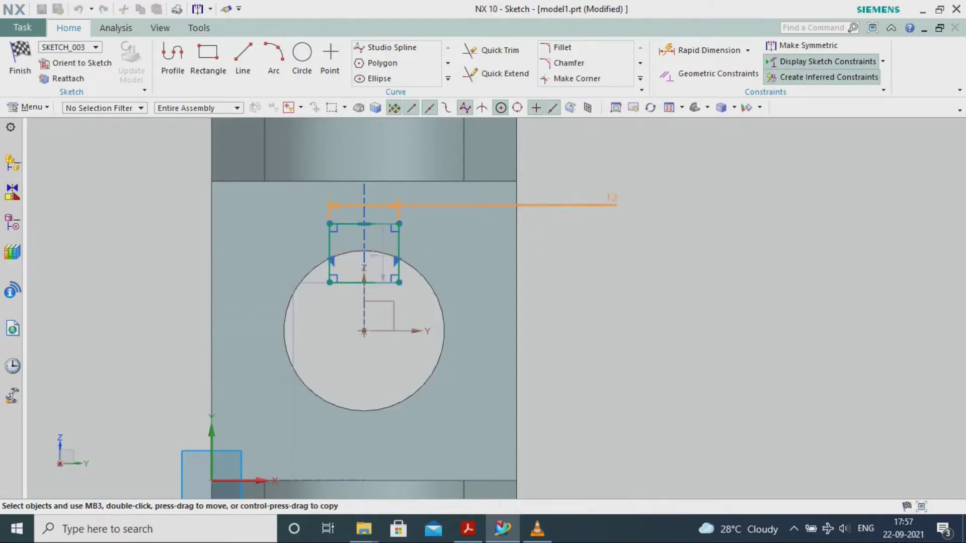
double_click(611, 204)
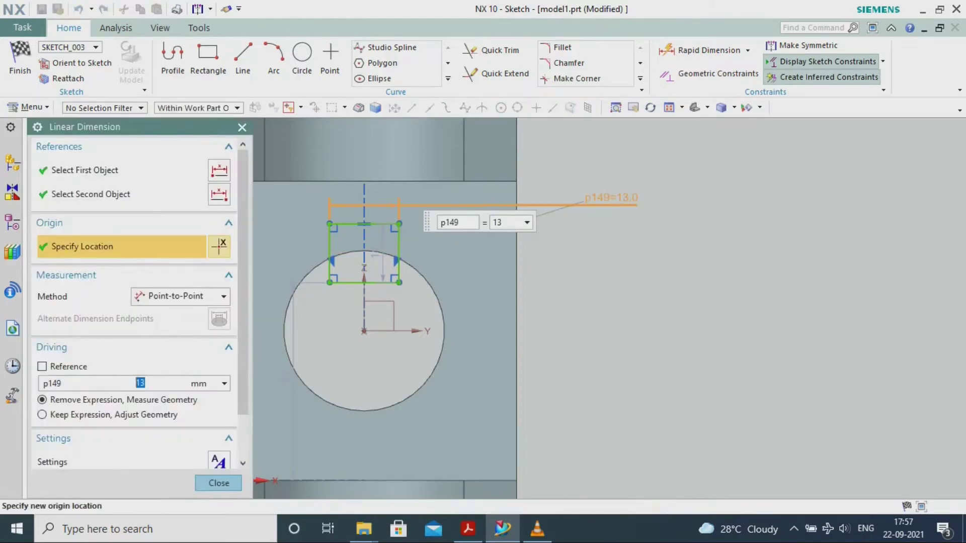
Step: Constrain the keyway rectangle's bottom edge collinear with the horizontal Y axis through the bore's centre
left_click(718, 74)
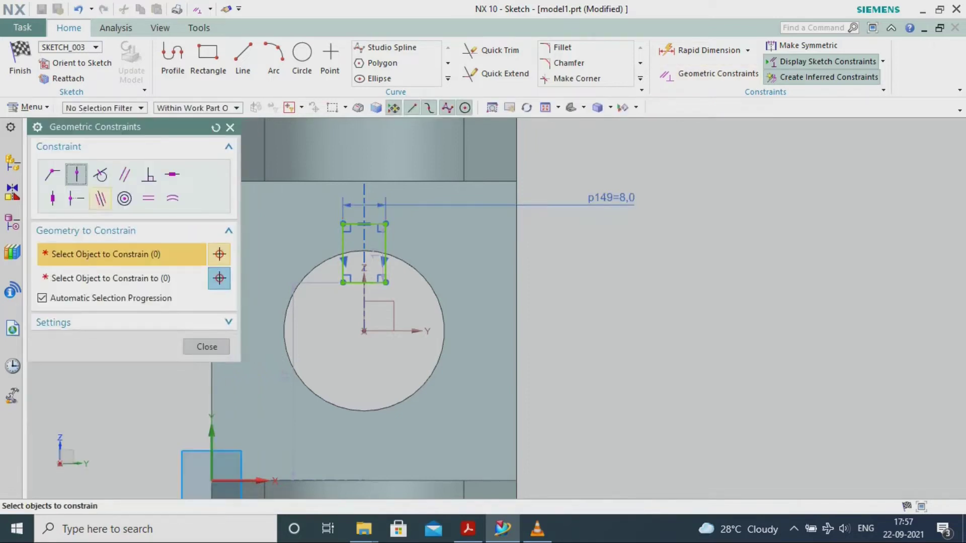
left_click(352, 283)
left_click(404, 330)
middle_click(405, 331)
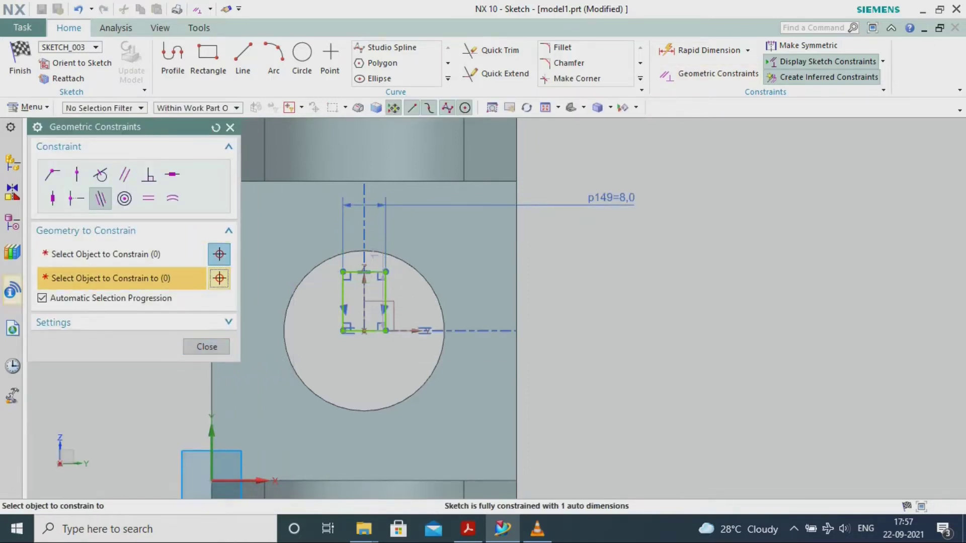
left_click(206, 347)
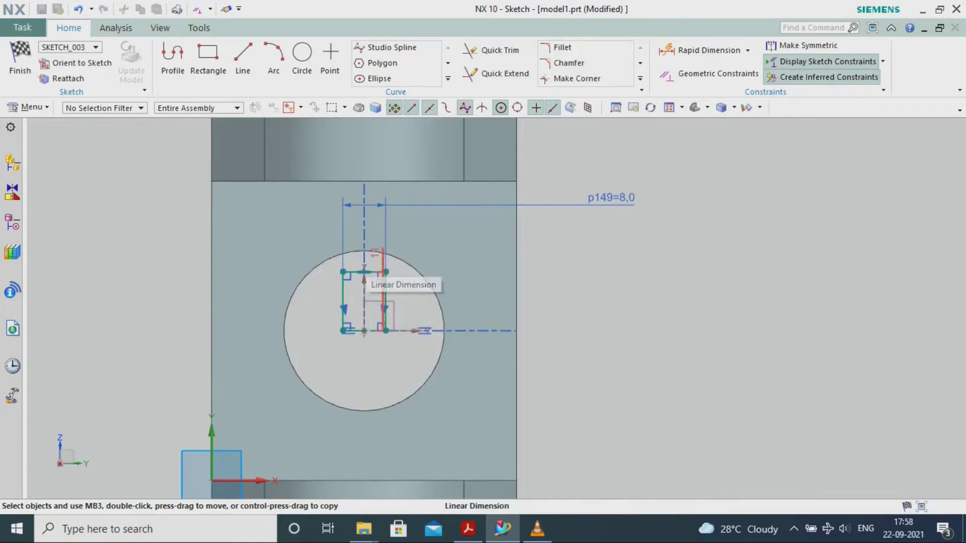
Step: Set the keyway rectangle's height to 18 mm and finish the sketch
double_click(598, 301)
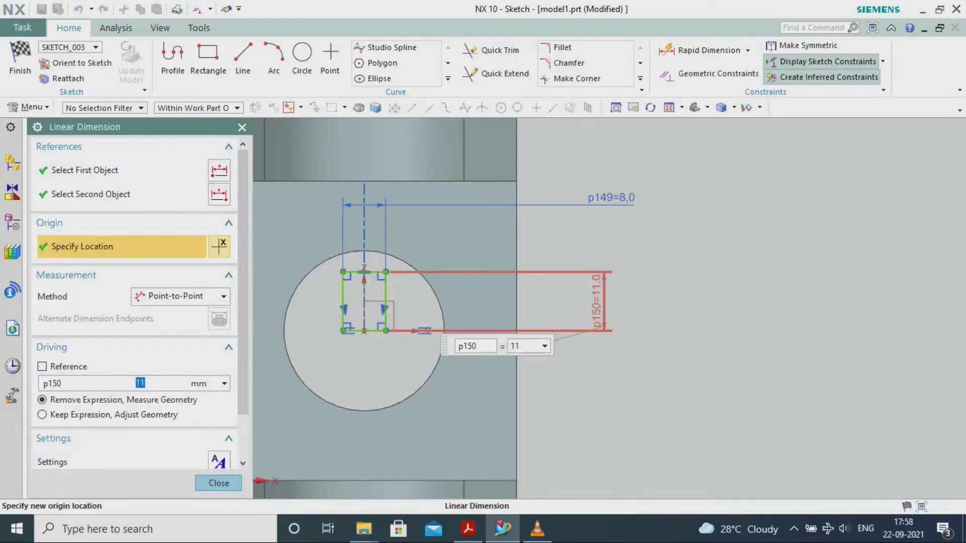
type("18")
key("Return")
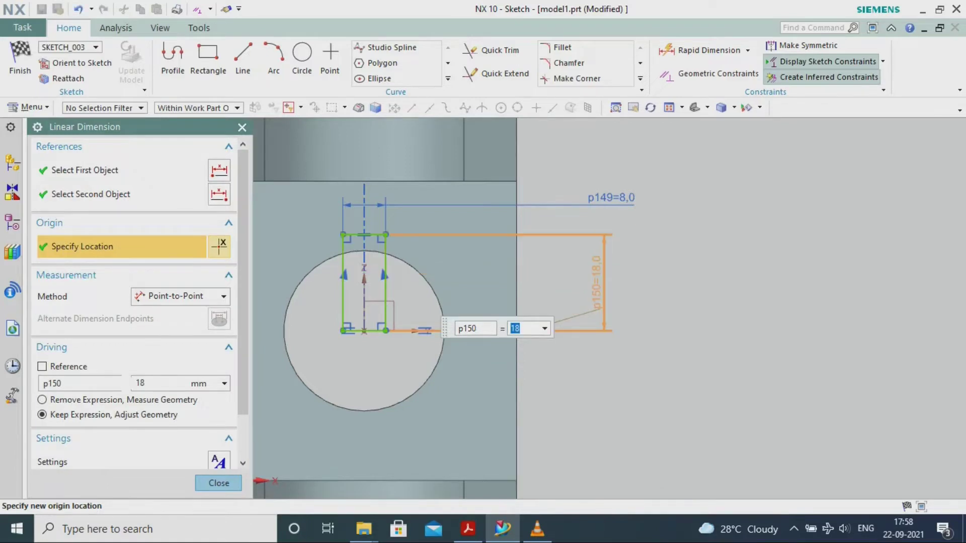
key("ctrl+q")
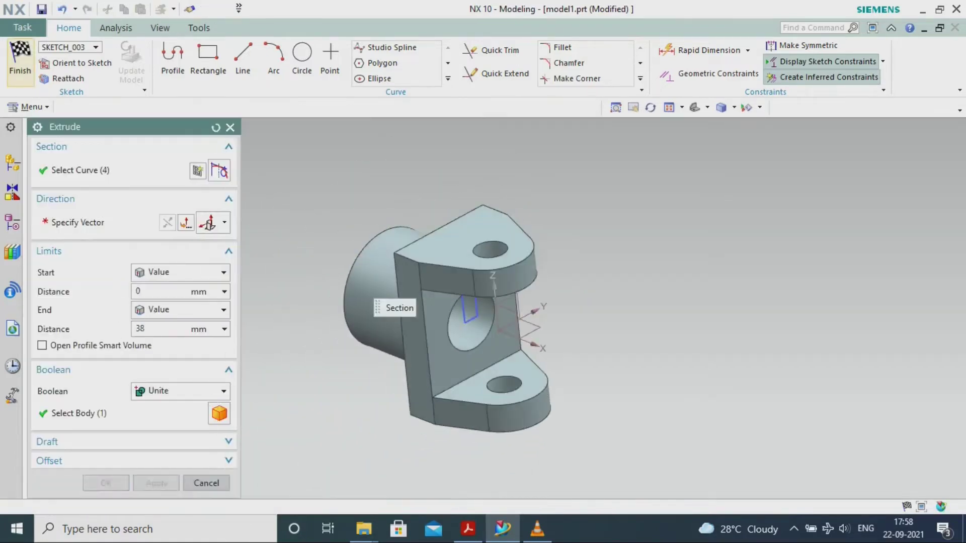
Step: Extrude the keyway rectangle in the reversed direction through all of the boss, subtracting it from the fork body
left_click(168, 222)
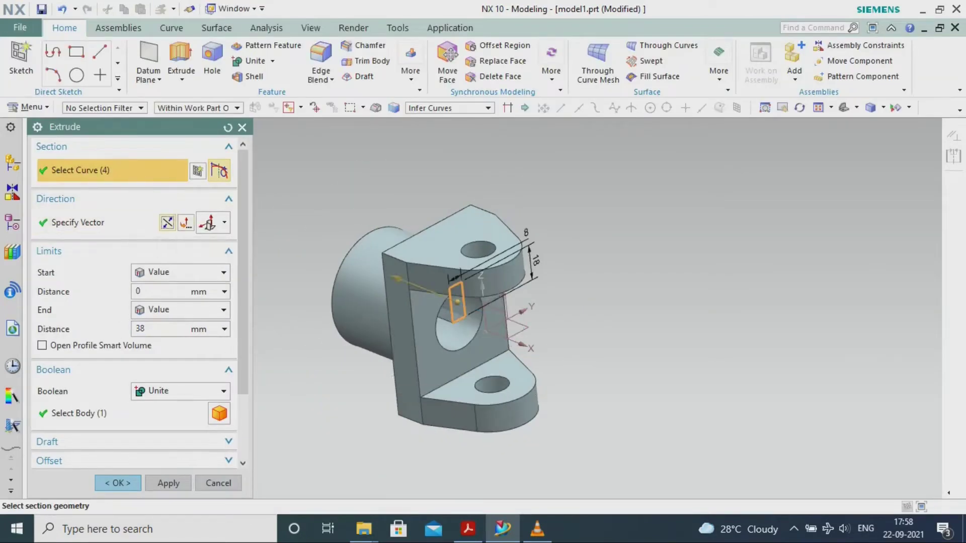
left_click(181, 390)
left_click(156, 431)
left_click(181, 309)
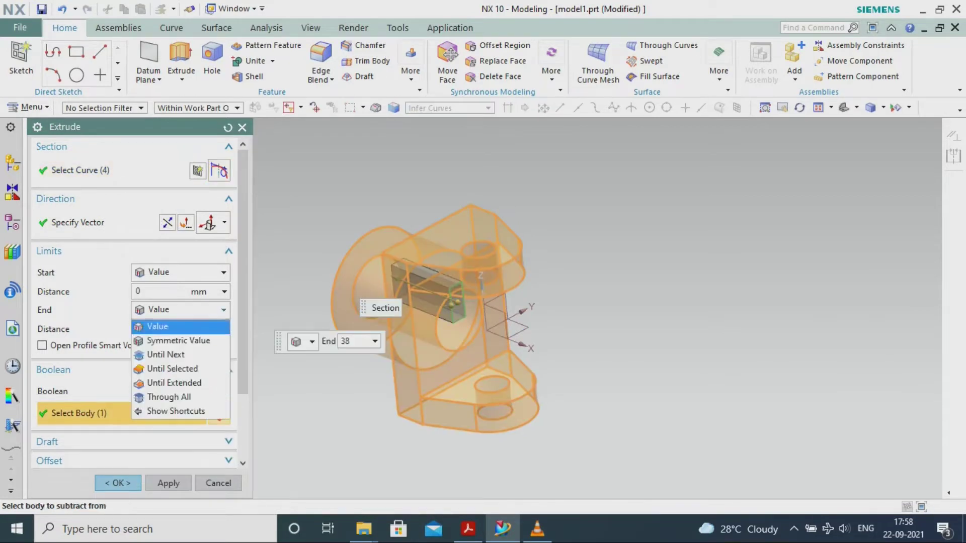
left_click(169, 397)
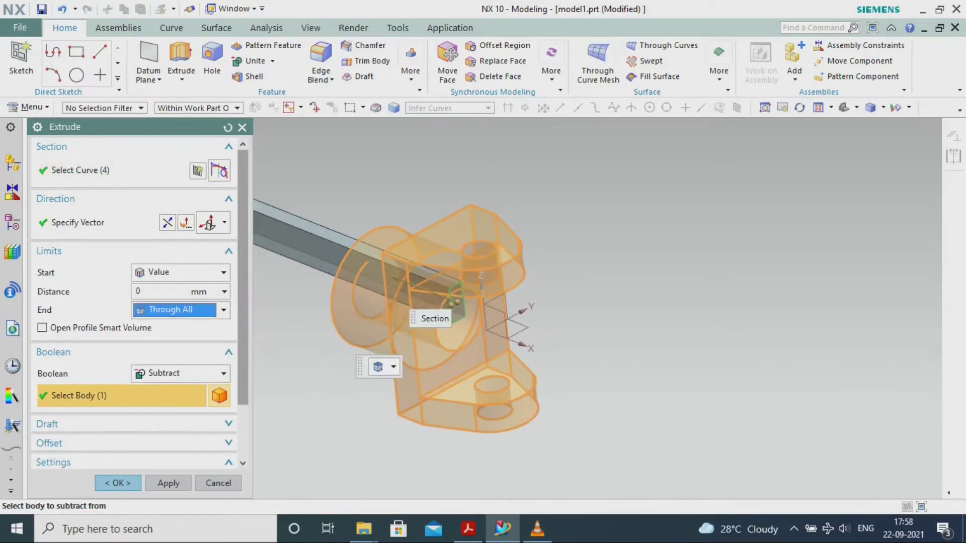
left_click(118, 483)
middle_click_drag(322, 402, 374, 366)
scroll(374, 366, "up", 1)
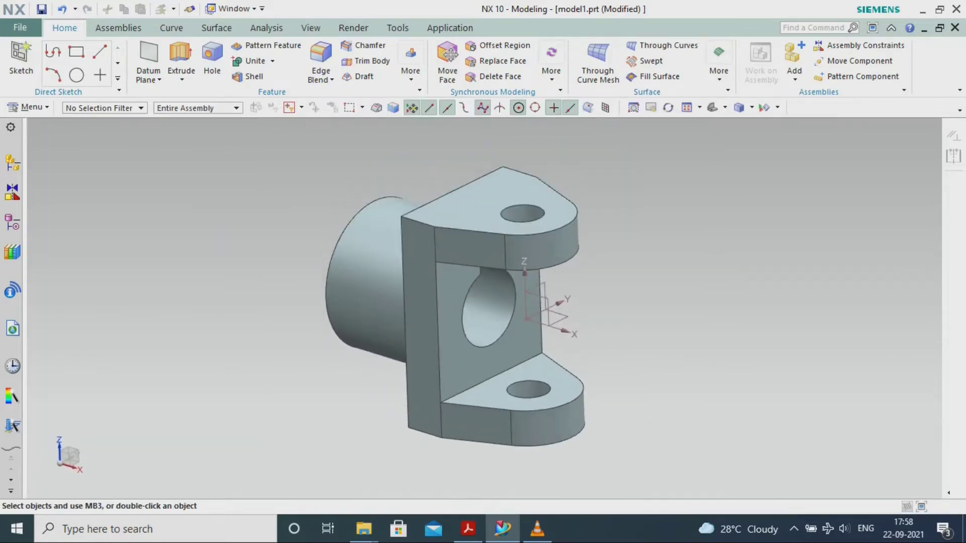
Step: Change the display color of the whole fork body to a light blue
left_click(12, 222)
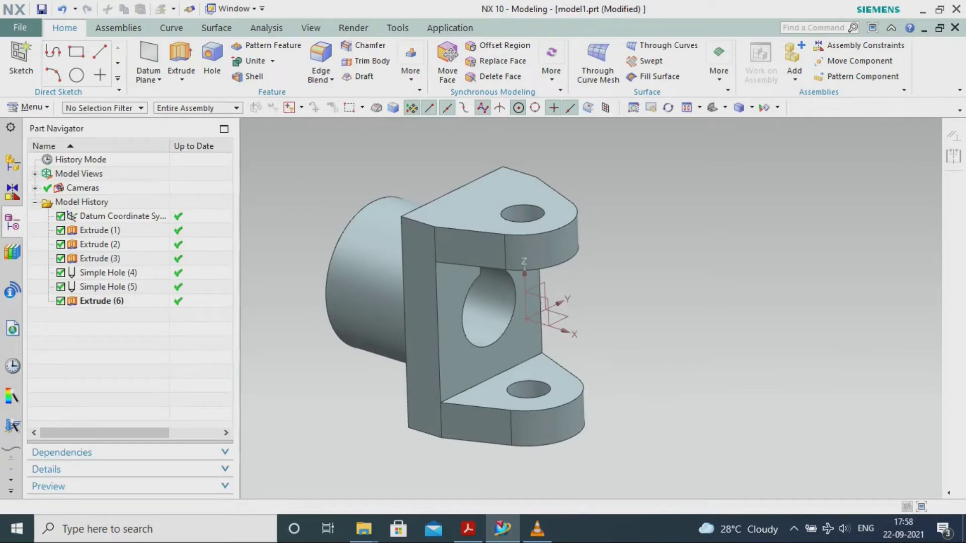
left_click(311, 28)
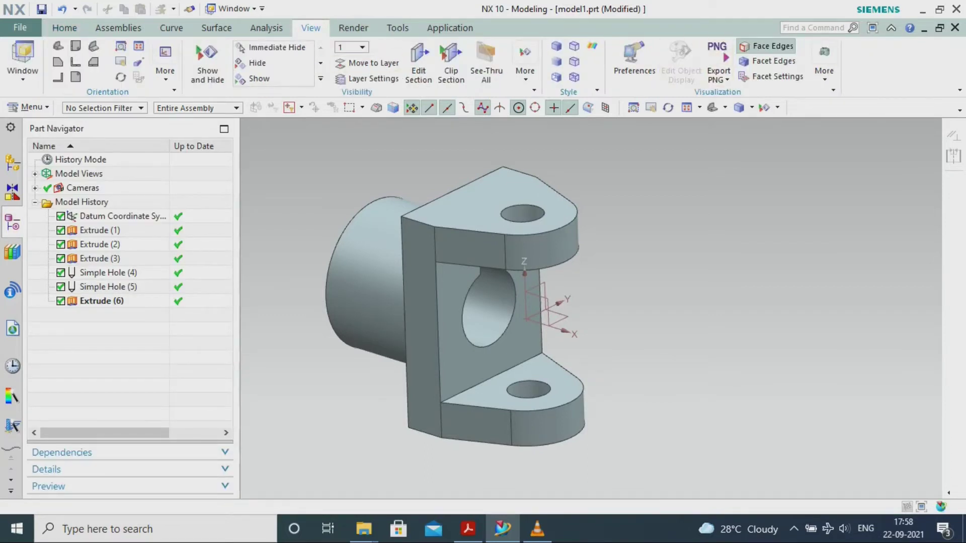
key("ctrl+j")
left_click(470, 251)
middle_click(470, 252)
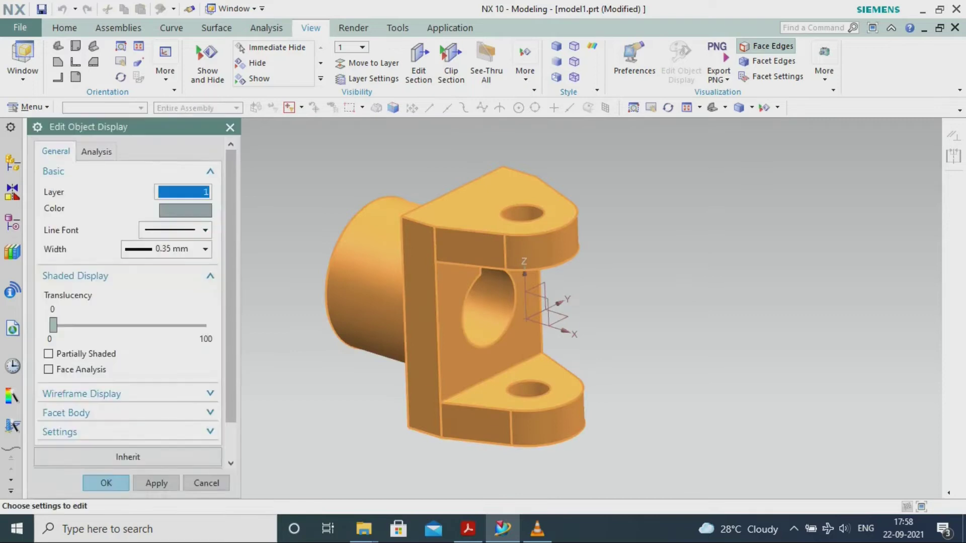
left_click(185, 210)
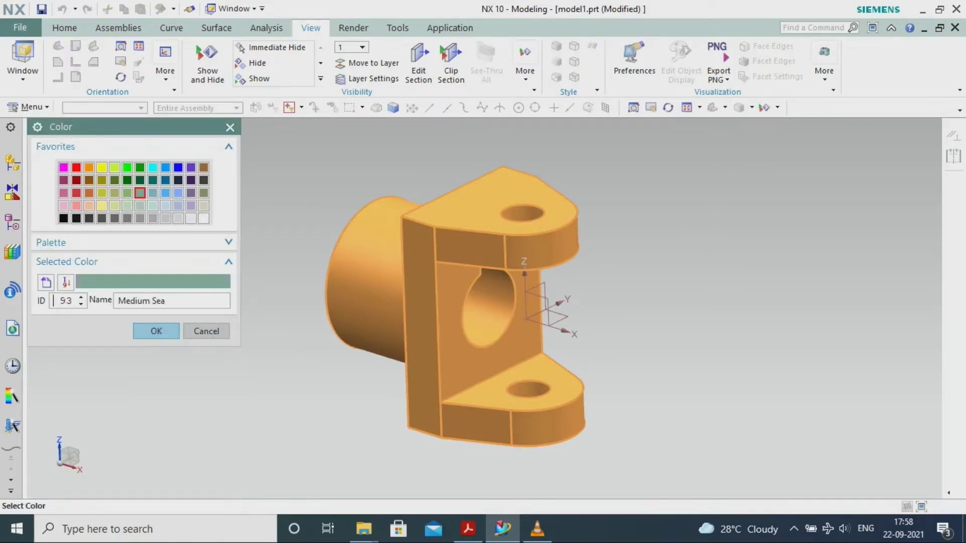
left_click(178, 193)
left_click(155, 331)
left_click(168, 483)
left_click(218, 483)
left_click(239, 436)
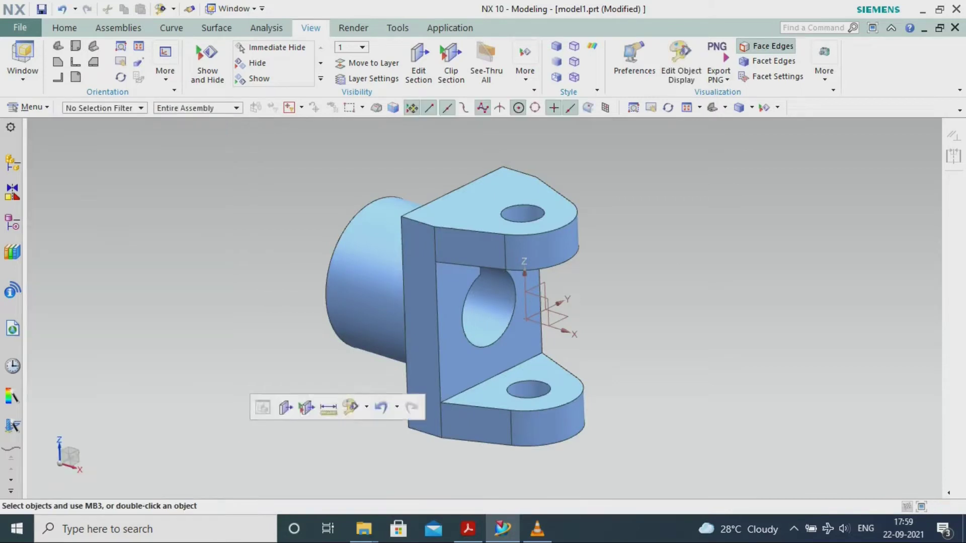
Step: Save the fork part under a new name in the universal_coupling folder
left_click(20, 28)
mouse_move(70, 114)
left_click(201, 118)
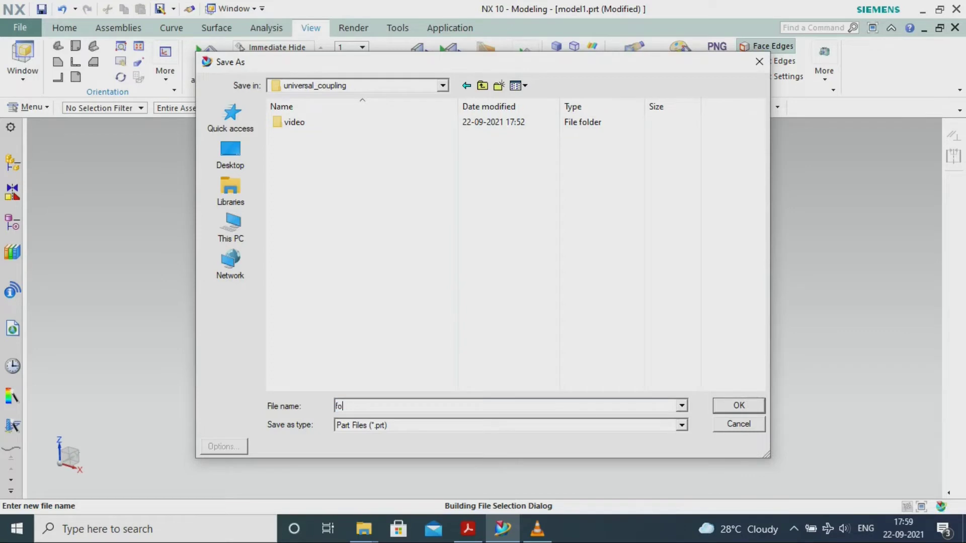
key("Return")
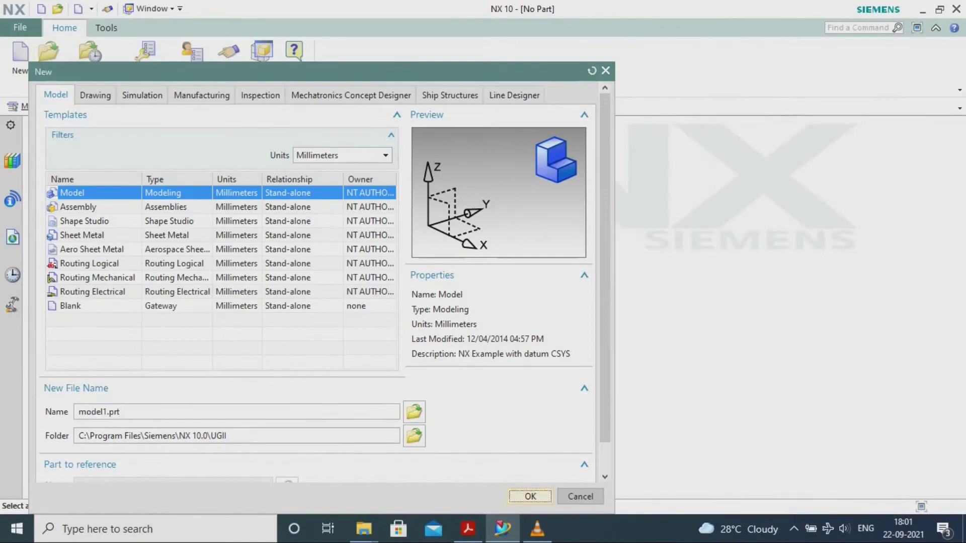
Step: Create a new millimetre Model part and consult the centre block's dimensions in the PDF drawing in Acrobat Reader
key("Return")
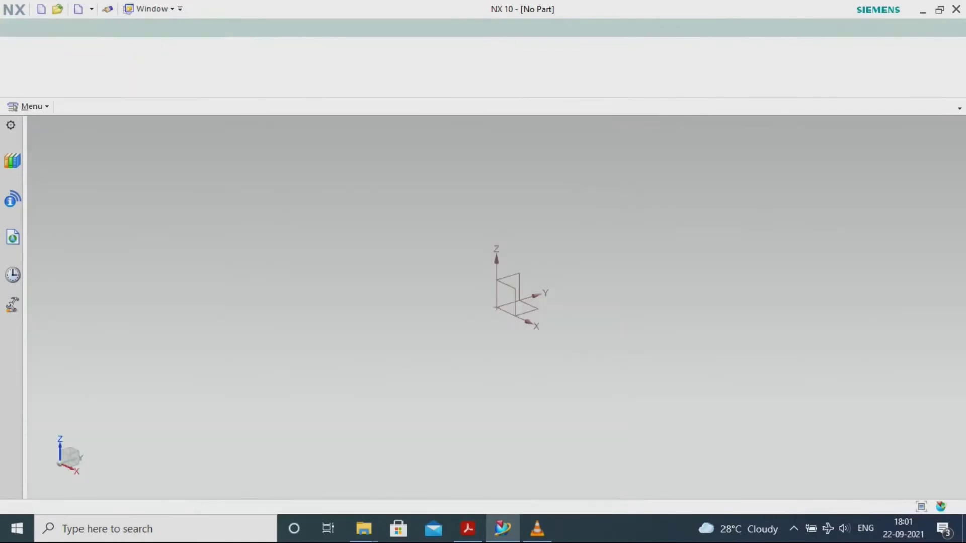
left_click(468, 529)
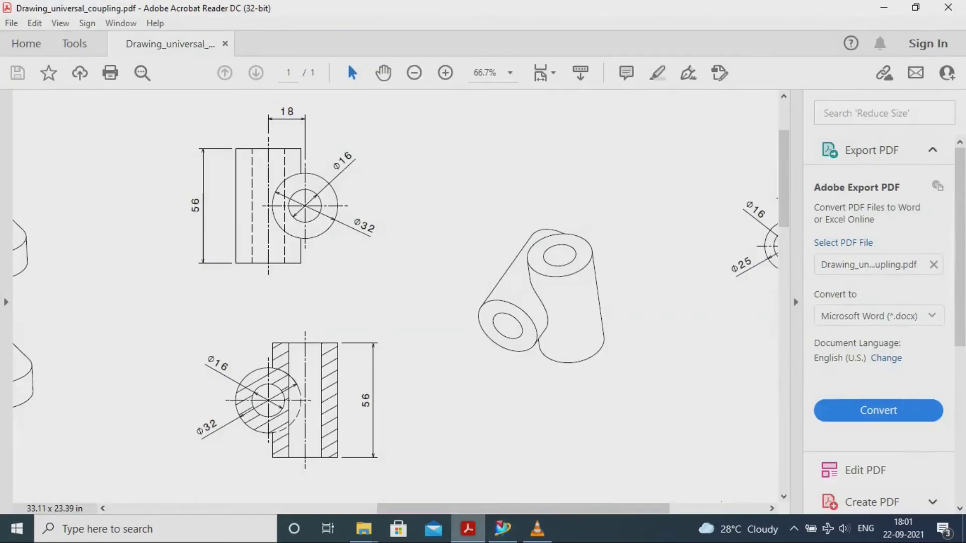
left_click(502, 528)
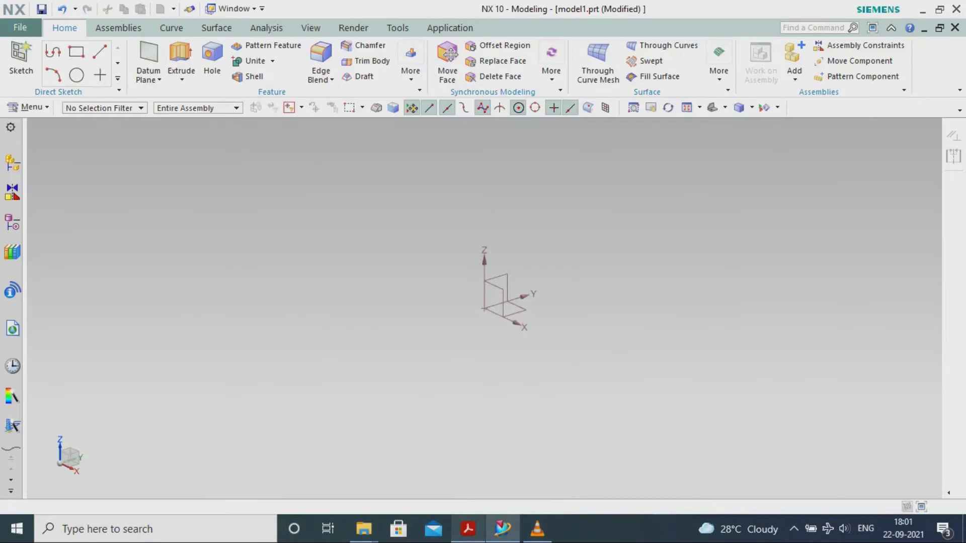
Step: Start an Extrude on the XY plane and sketch a circle about 106 mm in diameter centred on the origin
left_click(181, 54)
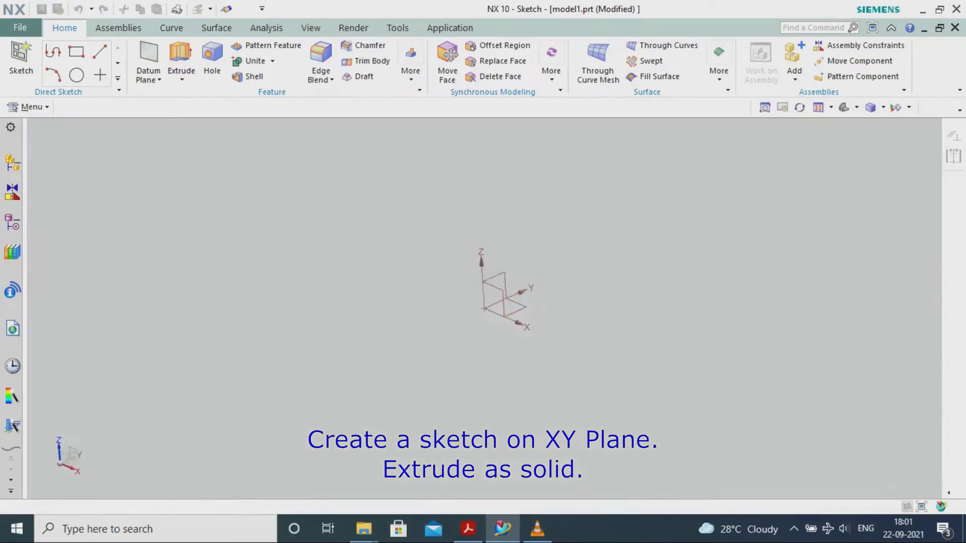
left_click(302, 59)
left_click(496, 308)
left_click(607, 276)
key("Escape")
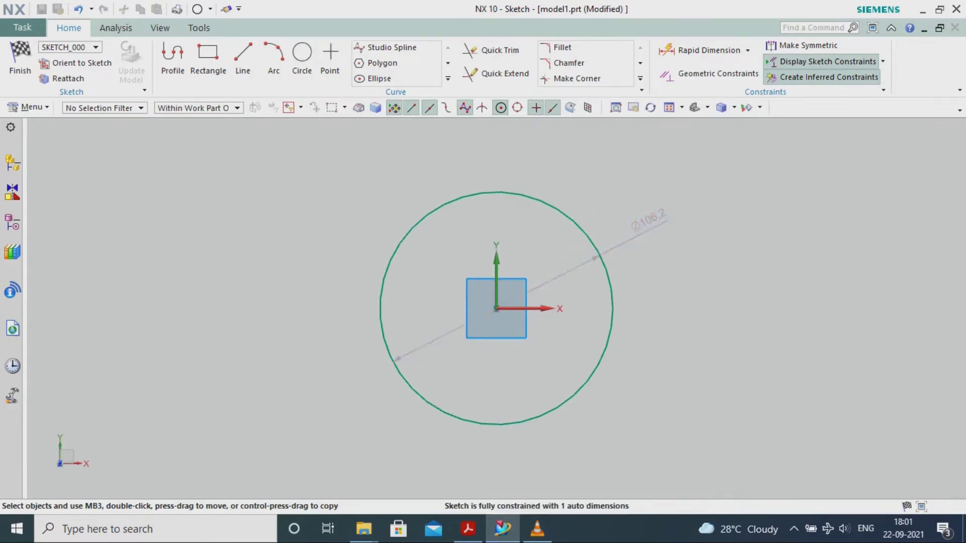
Step: Set the circle's diameter to 32 mm and finish the sketch
double_click(649, 220)
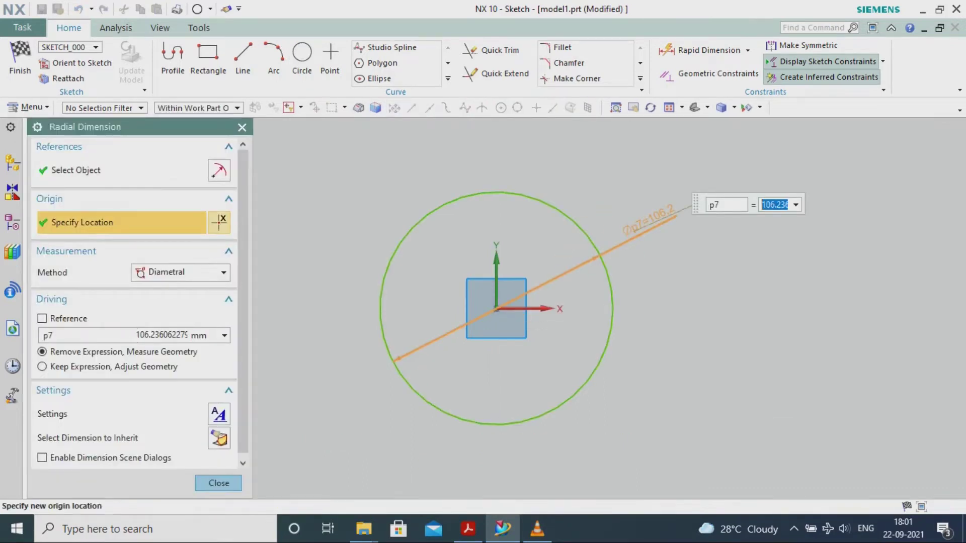
type("32")
key("Return")
left_click(20, 59)
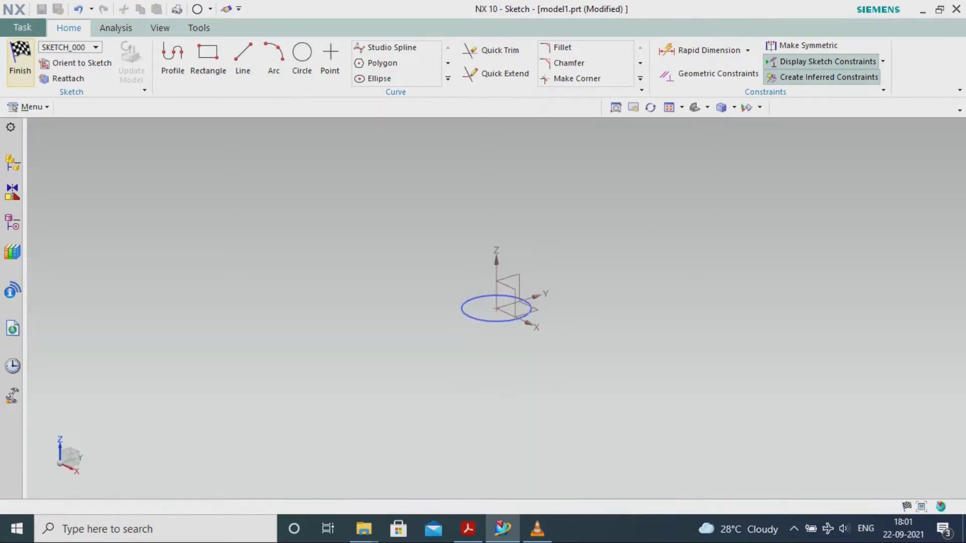
Step: Extrude the 32 mm circle as a solid with a symmetric distance of 56/2 mm
left_click(224, 273)
left_click(179, 304)
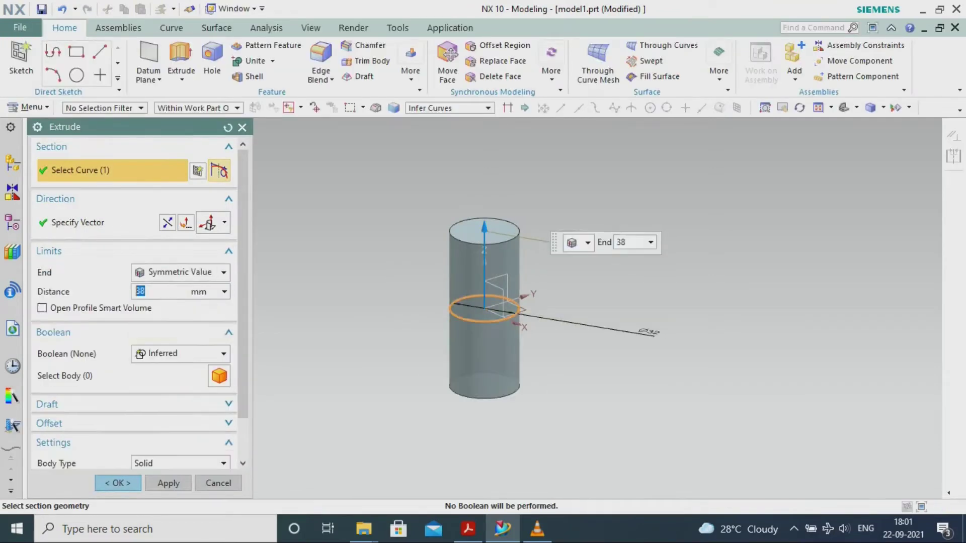
type("56/2")
key("Return")
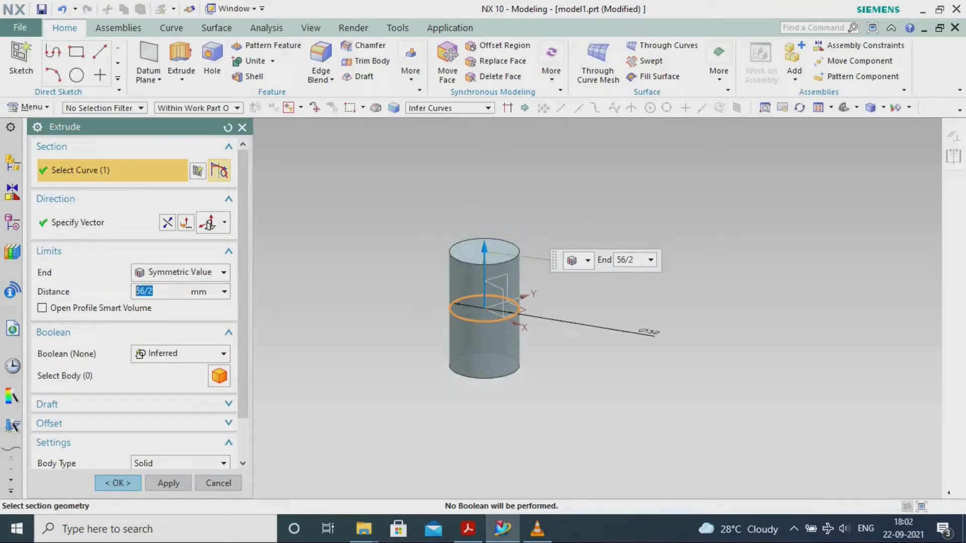
left_click(118, 484)
left_click(347, 322)
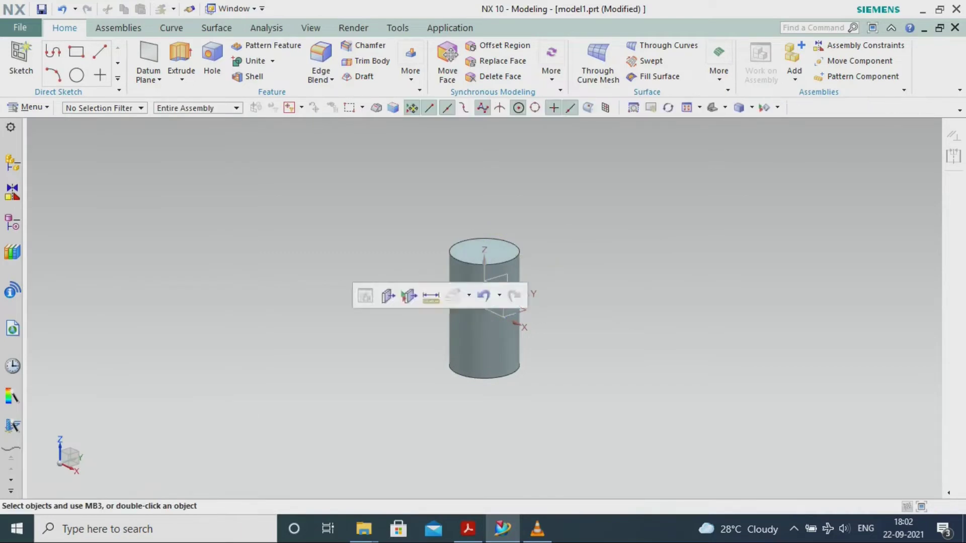
Step: Start an Extrude on the XZ plane and sketch a circle about 36.5 mm in diameter, centred about 28 mm from the cylinder's axis
left_click(181, 55)
left_click(494, 287)
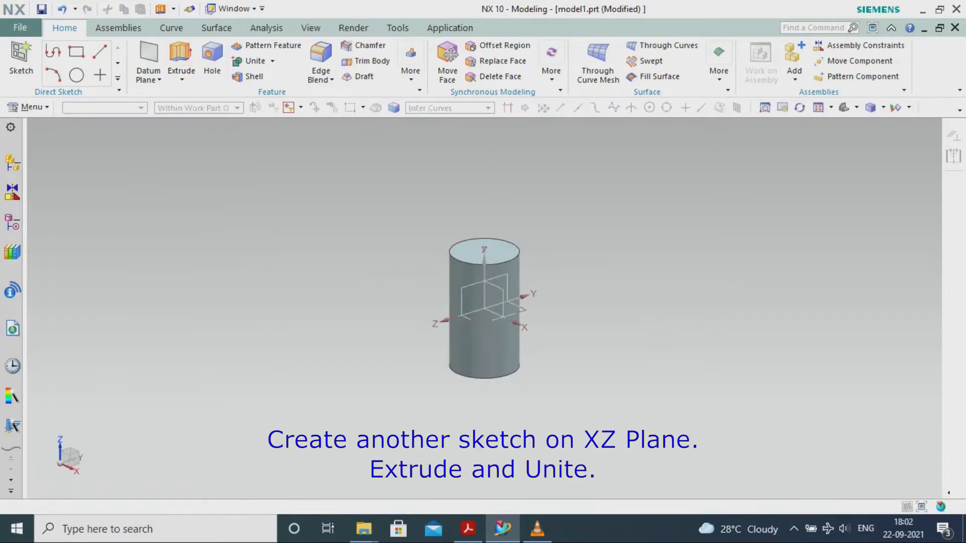
scroll(404, 306, "up", 2)
left_click(302, 58)
left_click(465, 304)
left_click(410, 359)
key("Escape")
Step: Constrain the second circle's centre point to lie on the horizontal X axis
left_click(710, 74)
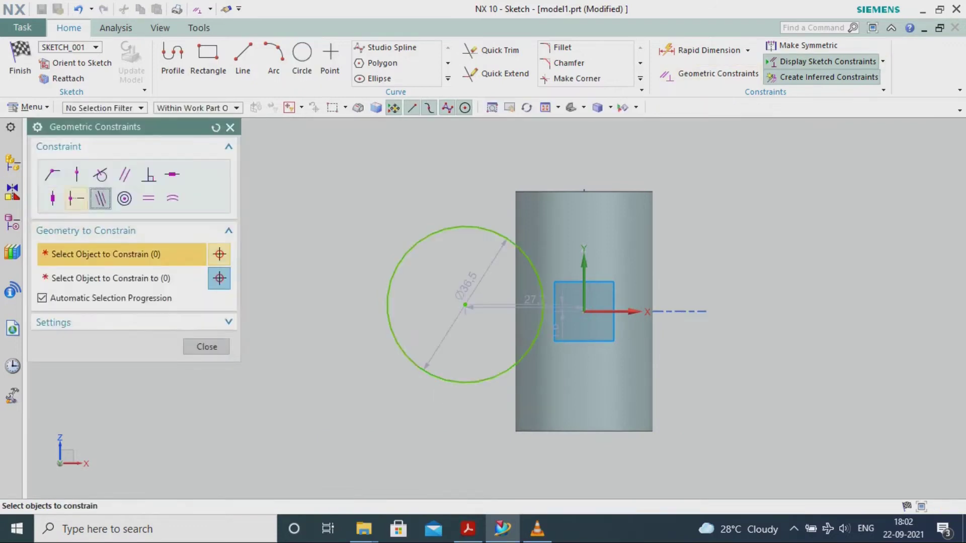
left_click(466, 305)
left_click(641, 312)
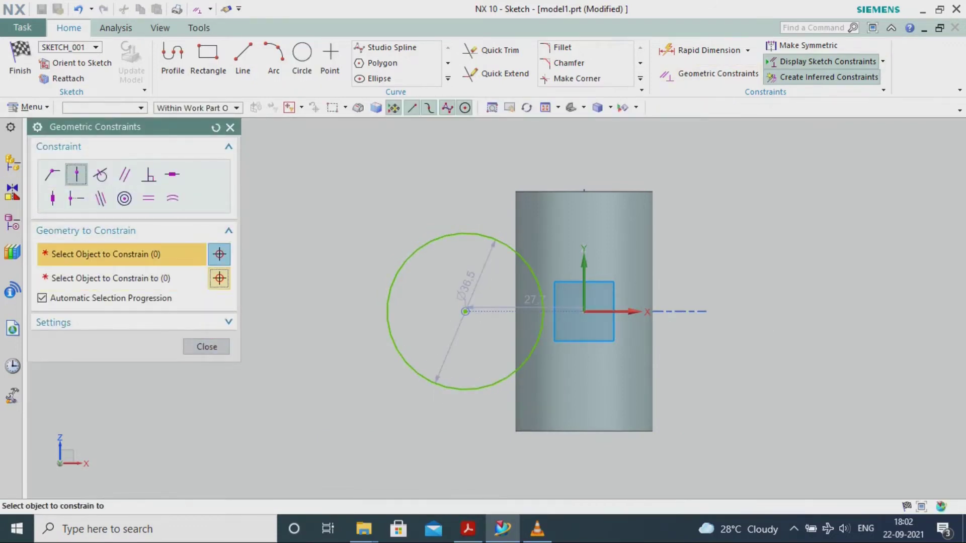
left_click(206, 347)
Step: Set the second circle's diameter to 32 mm and its centre's distance from the vertical axis to 18 mm, then finish the sketch
double_click(402, 216)
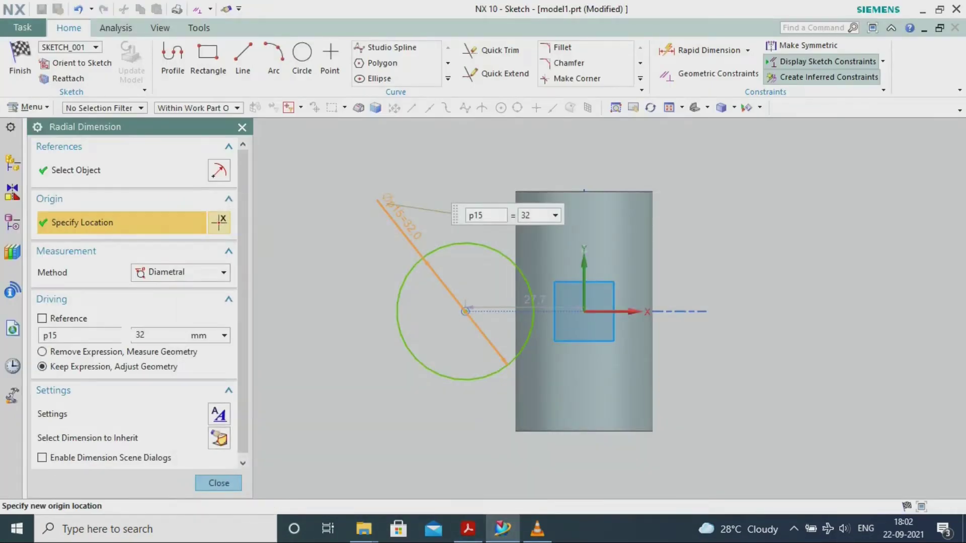
key("Return")
double_click(508, 171)
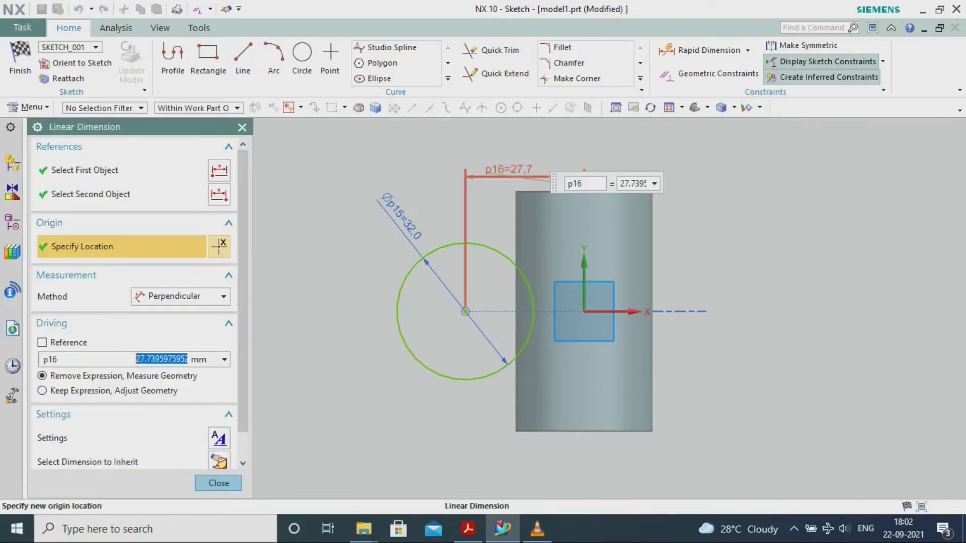
key("Return")
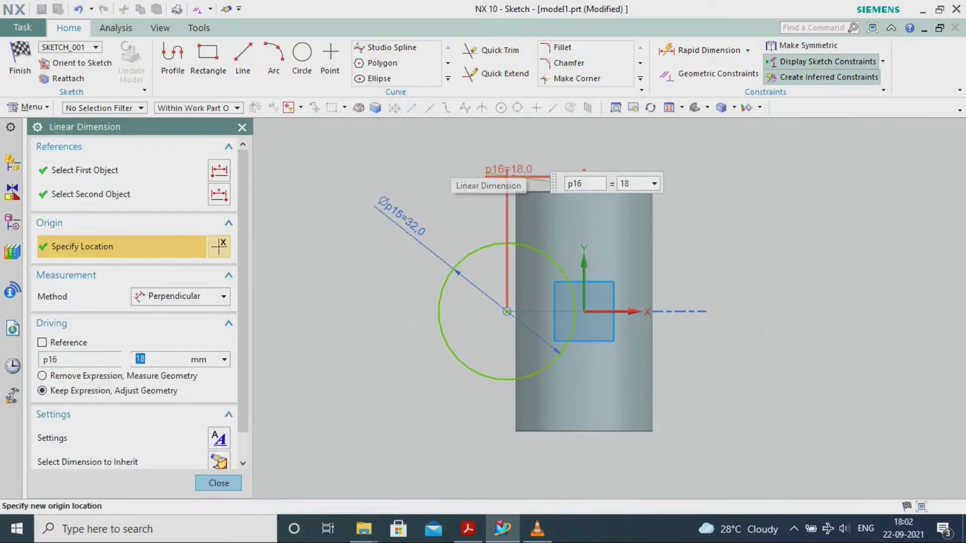
key("Return")
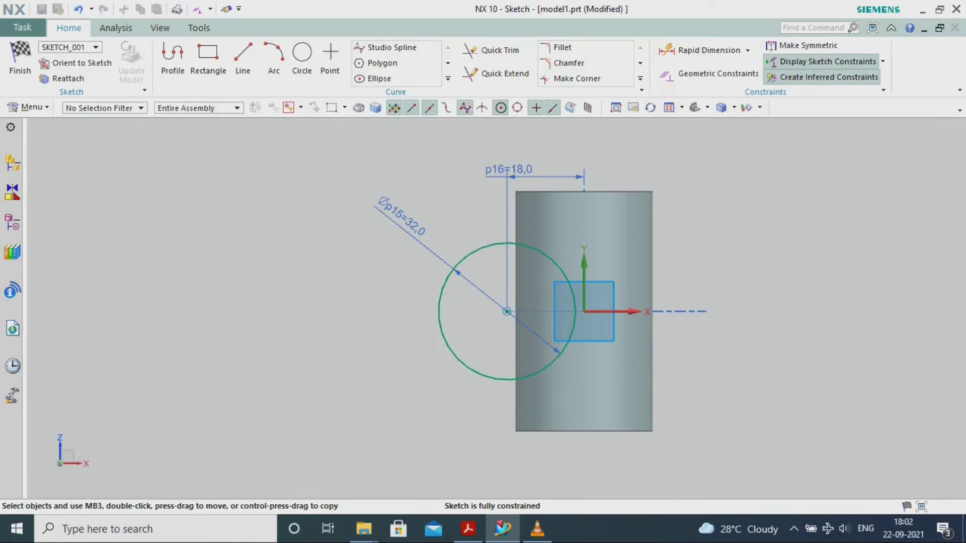
left_click(20, 59)
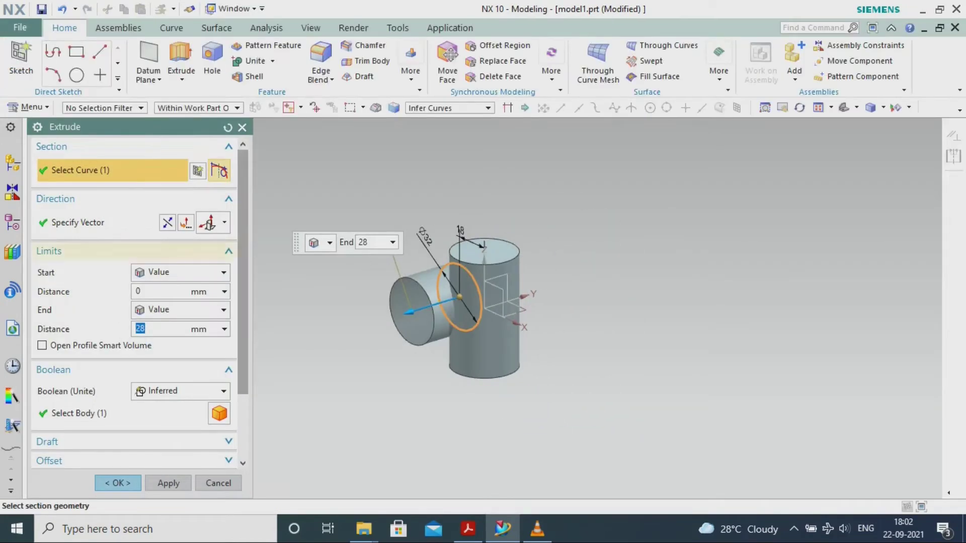
Step: Extrude the second circle symmetrically by 28 mm and unite it with the vertical cylinder
left_click(181, 272)
left_click(171, 300)
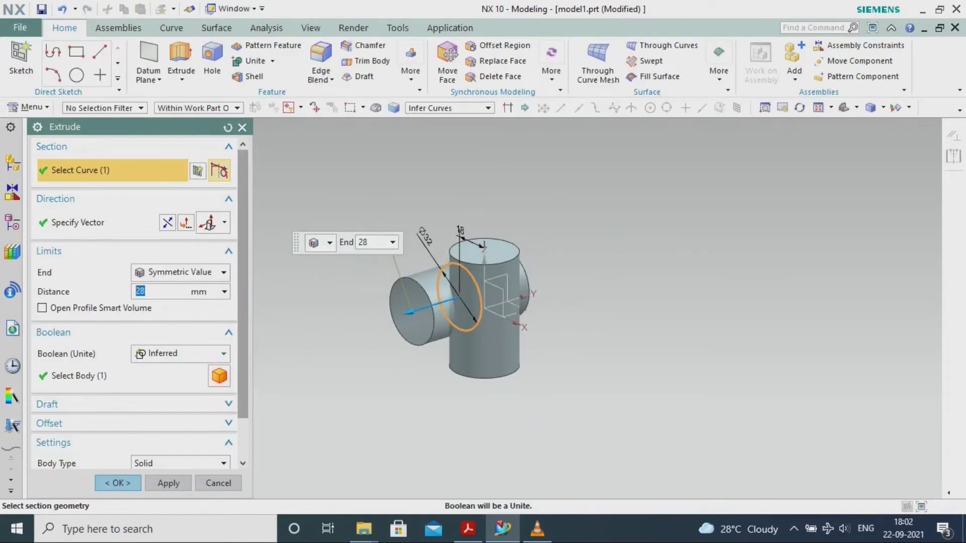
left_click(181, 353)
left_click(161, 386)
left_click(117, 483)
middle_click_drag(352, 352, 385, 347)
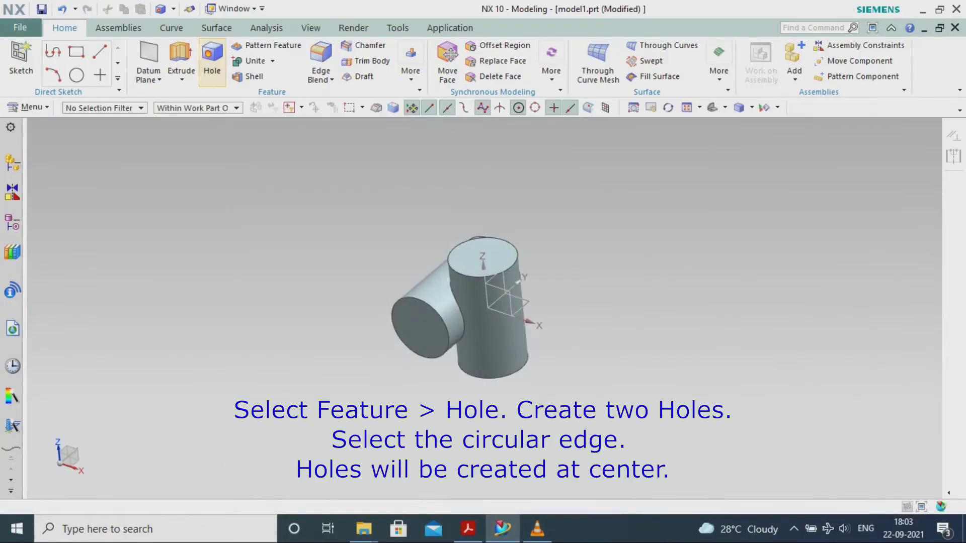
Step: Cut a simple 16 mm hole through the body at the centre of the vertical cylinder's top face
left_click(211, 63)
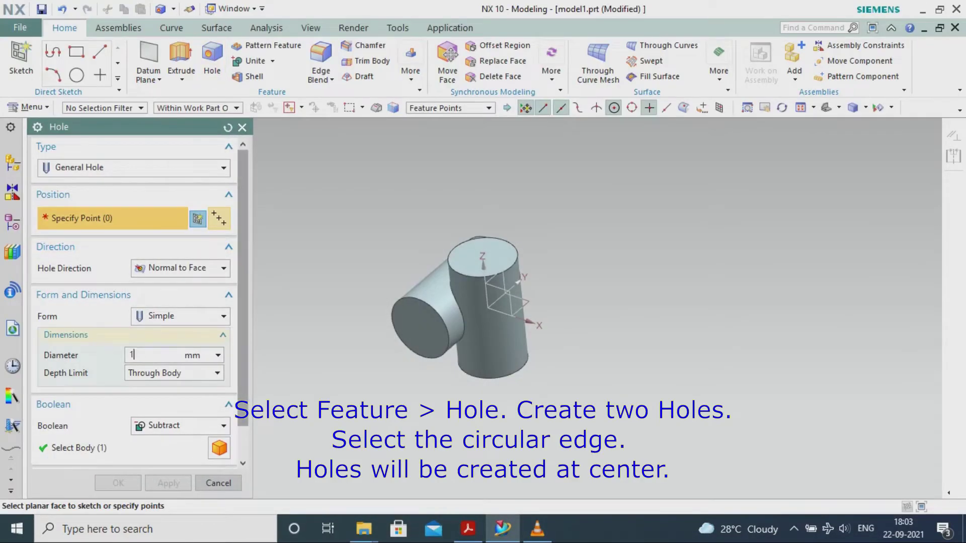
left_click(482, 257)
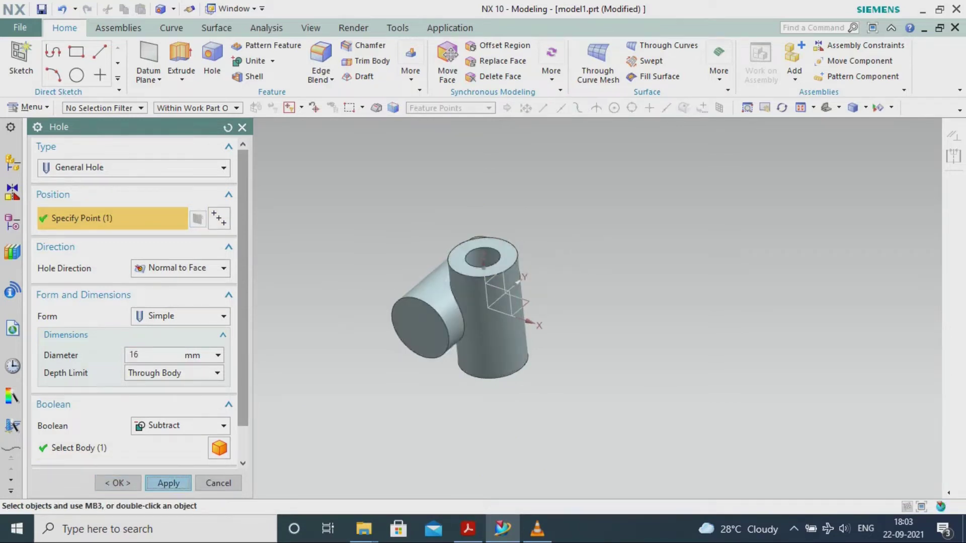
left_click(219, 482)
mouse_move(382, 312)
middle_mouse_down()
mouse_move(378, 418)
mouse_move(398, 282)
mouse_move(397, 322)
middle_mouse_up()
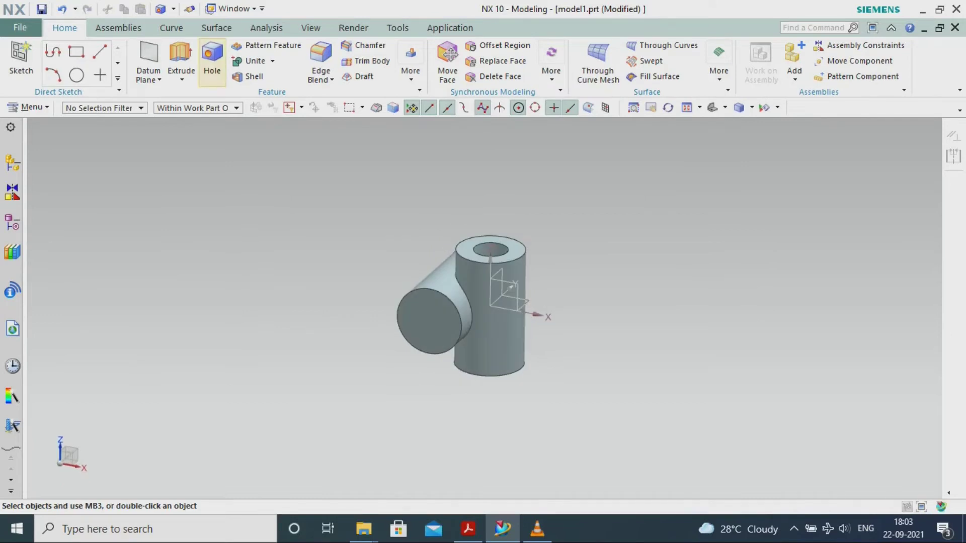
Step: Cut a simple 16 mm through-body hole at the centre of the horizontal cylinder's end face
left_click(212, 63)
left_click(430, 319)
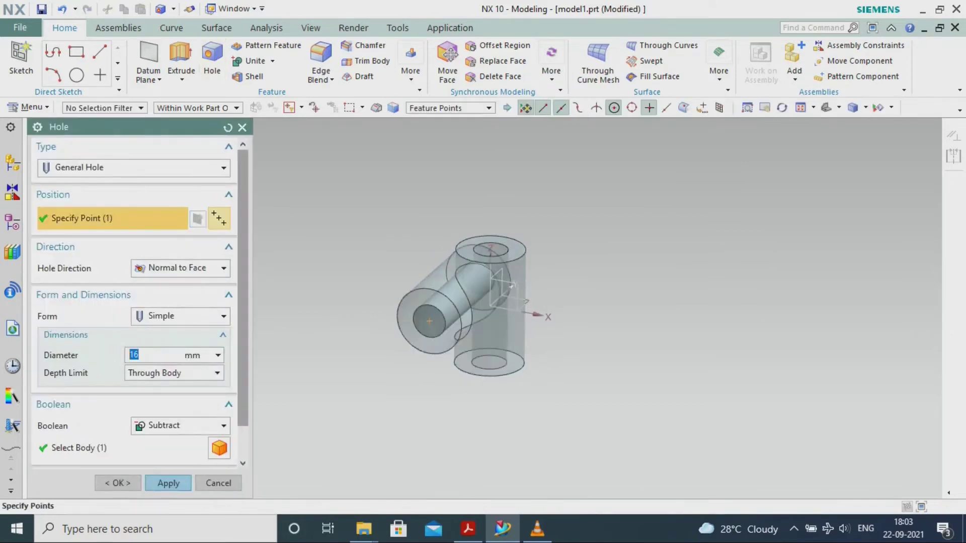
left_click(117, 483)
middle_click_drag(382, 312, 418, 307)
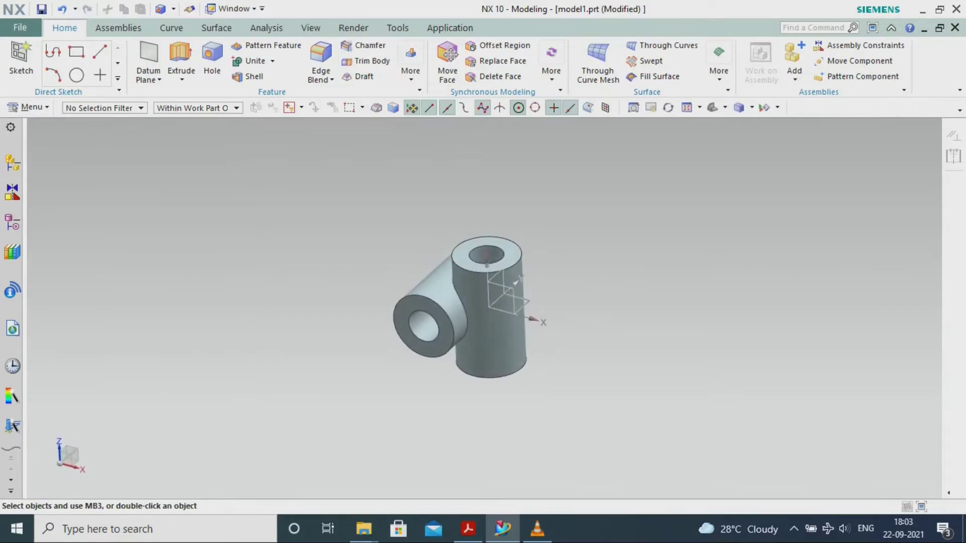
Step: Change the display colour of the whole centre block body to purple
left_click(311, 28)
left_click(681, 63)
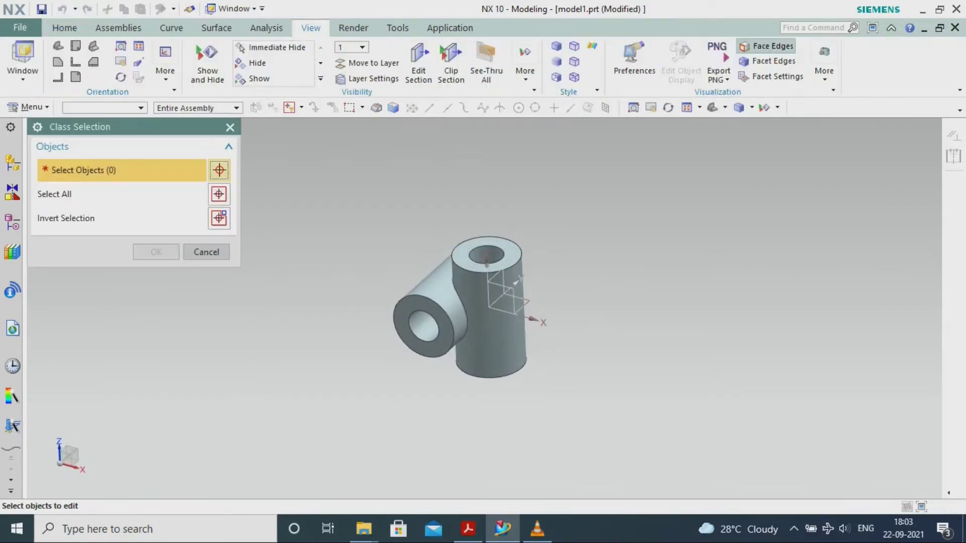
left_click(462, 312)
left_click(151, 250)
left_click(185, 210)
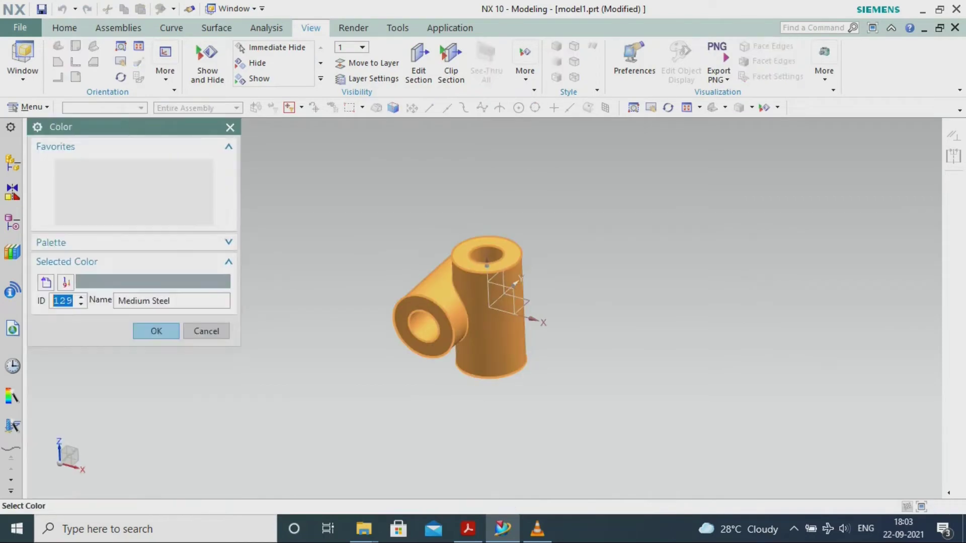
left_click(191, 192)
left_click(156, 331)
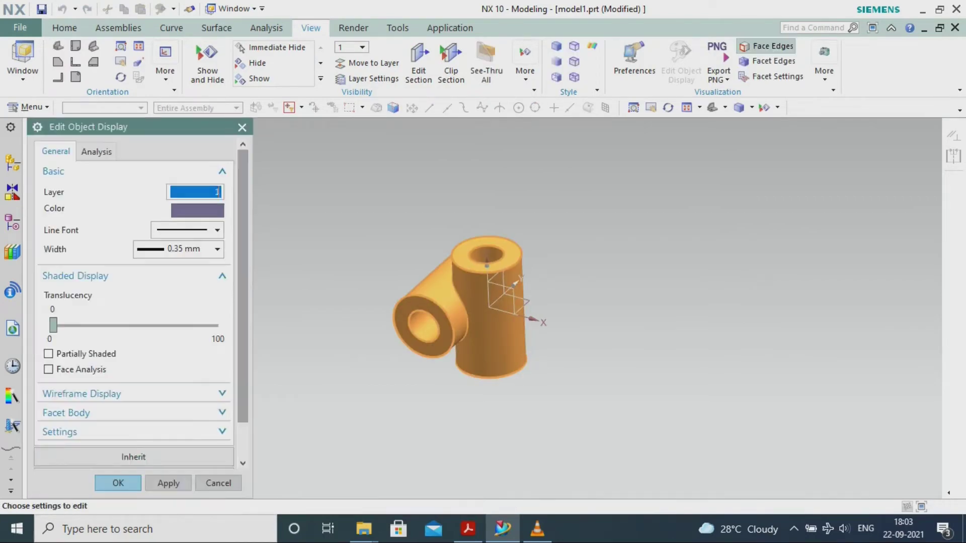
left_click(167, 483)
left_click(117, 482)
Step: Save the centre block as a part file in the universal_coupling folder
left_click(20, 28)
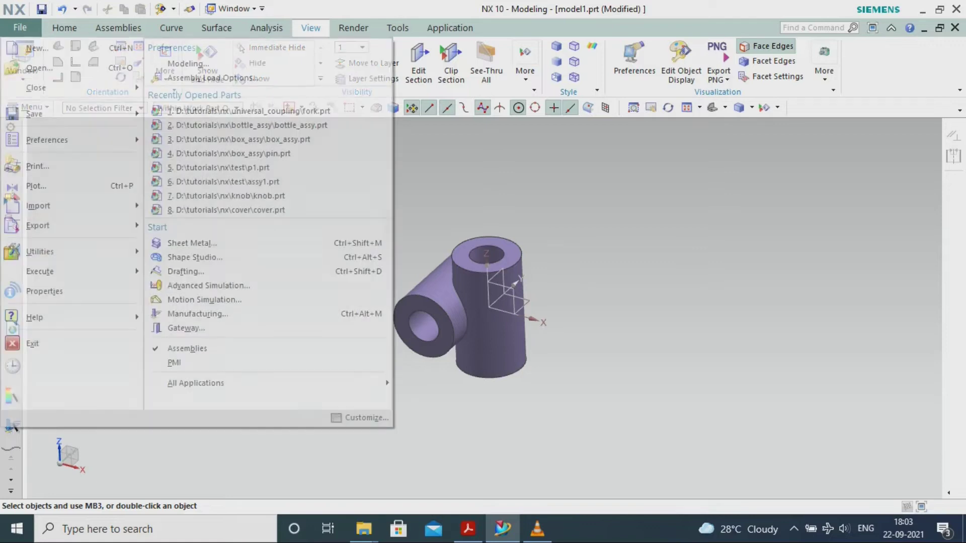
mouse_move(38, 114)
left_click(188, 115)
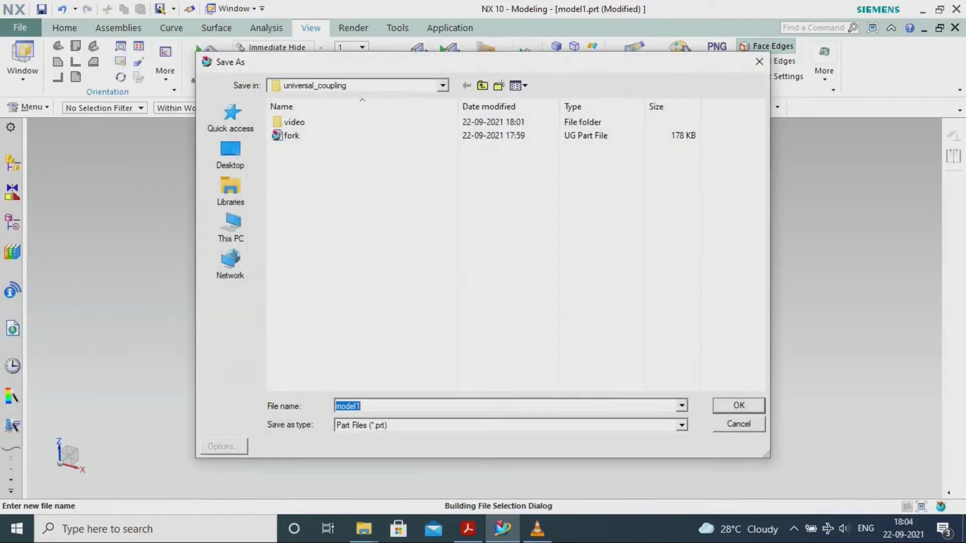
key("Return")
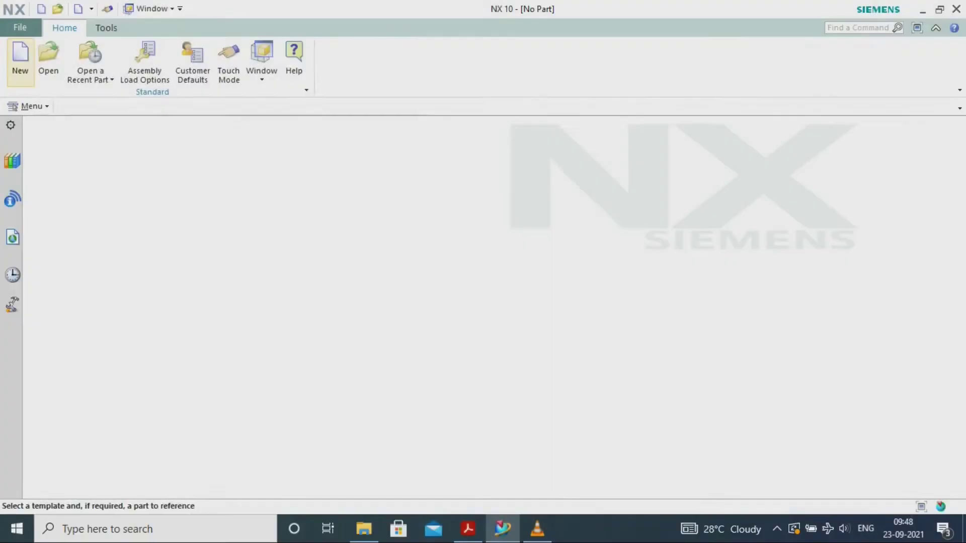
Step: Create a new part from the Model template in millimetres
left_click(20, 53)
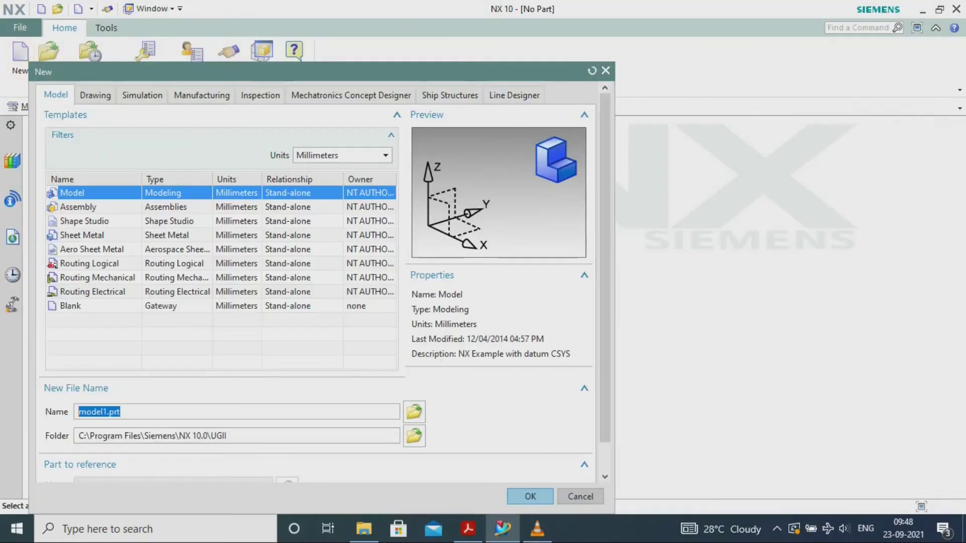
key("Return")
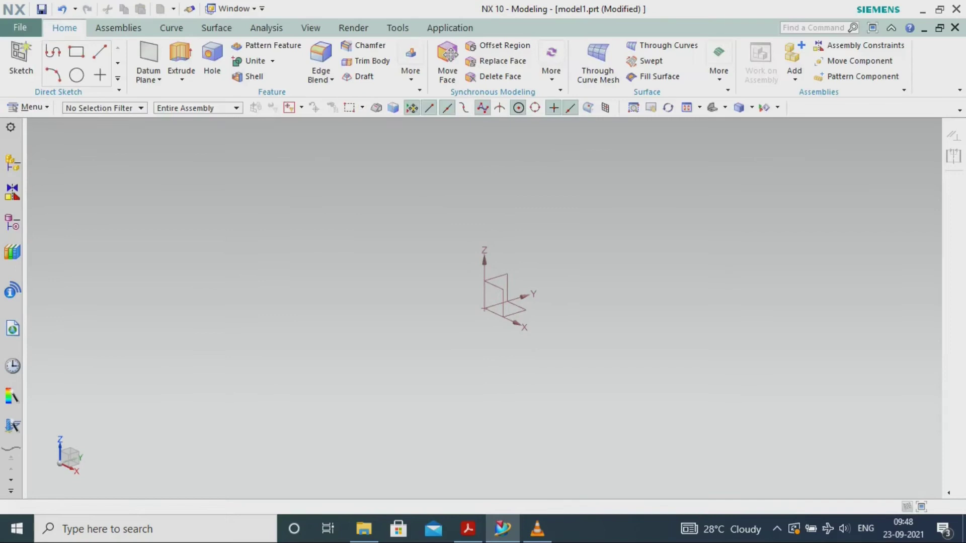
key("alt+Tab")
key("alt+Tab")
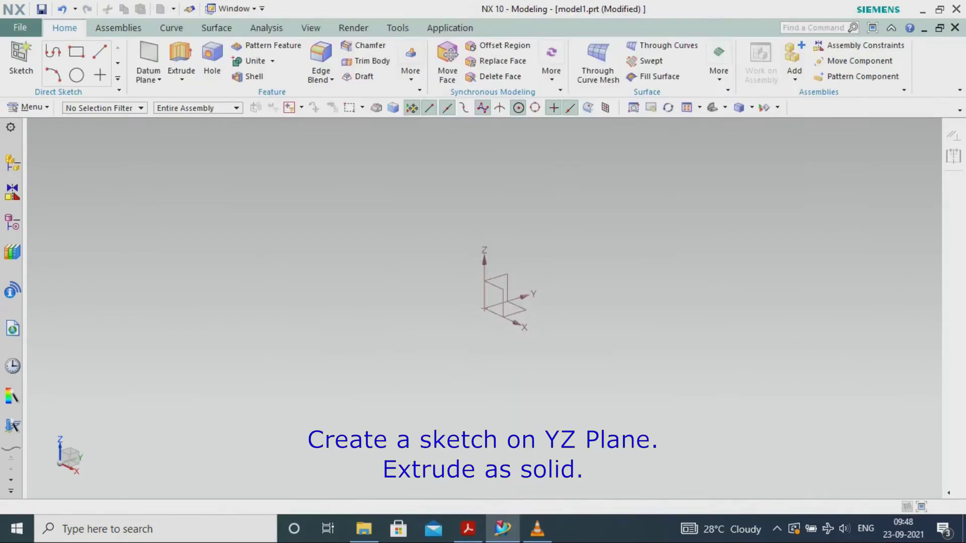
Step: Start an extrusion with a sketch on the YZ plane and draw a 30 mm diameter circle centred on the origin
left_click(181, 60)
left_click(497, 300)
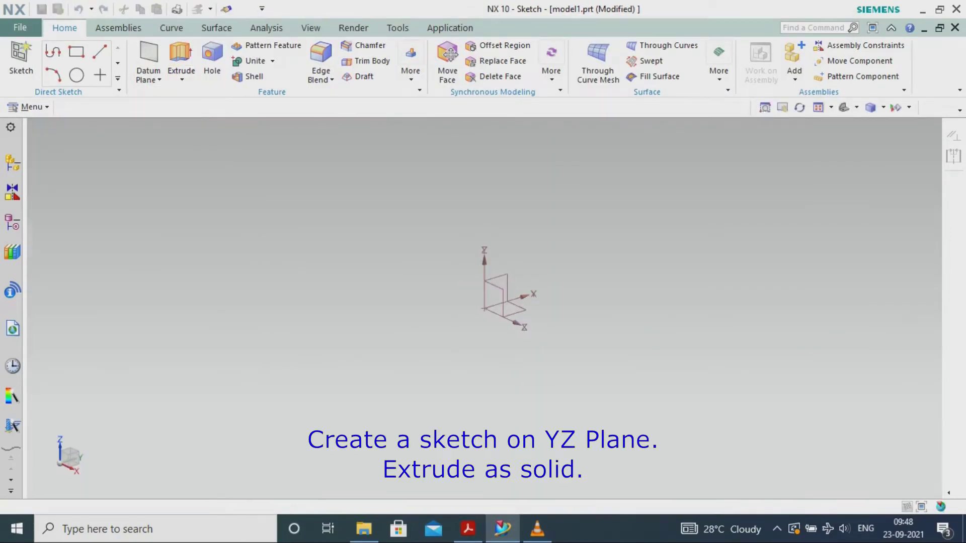
left_click(496, 309)
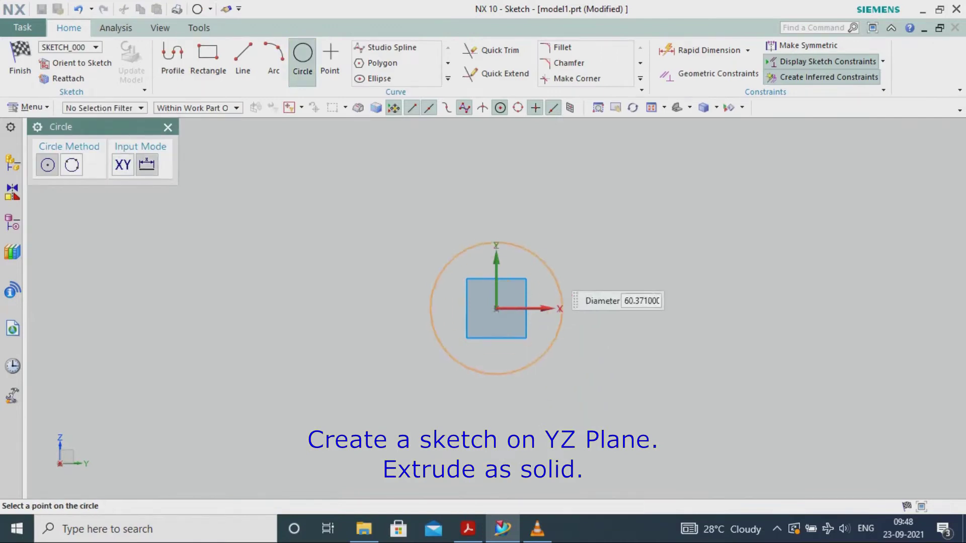
left_click(549, 263)
key("Escape")
left_click_drag(497, 347, 607, 253)
double_click(607, 253)
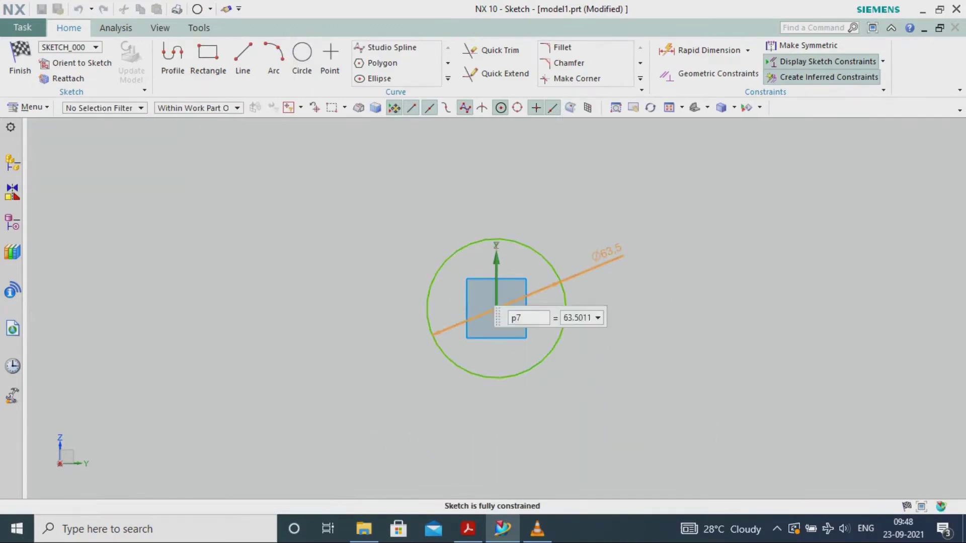
key("Return")
key("Escape")
left_click(20, 63)
Step: Extrude the circle as a solid with a symmetric distance of 75 mm
key("x")
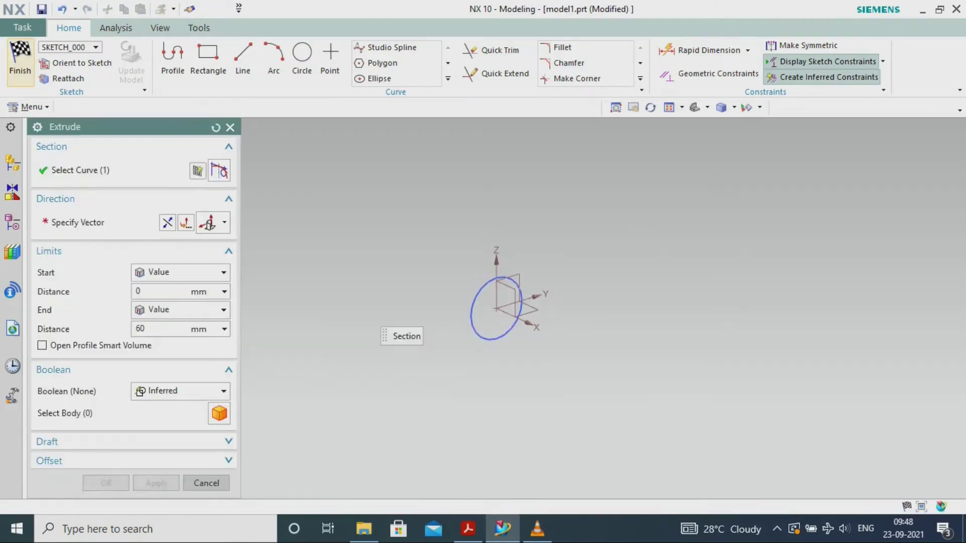
left_click(181, 272)
left_click(171, 302)
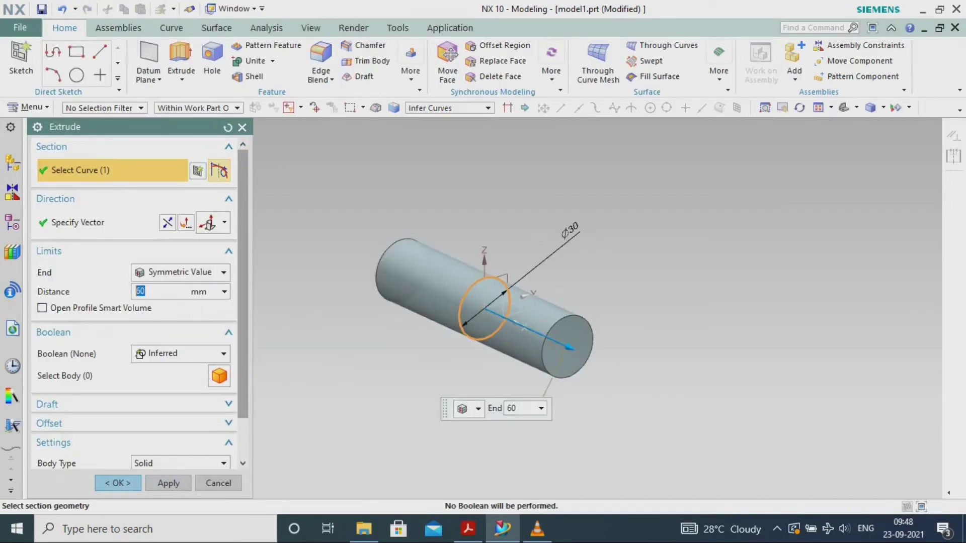
type("75")
key("Return")
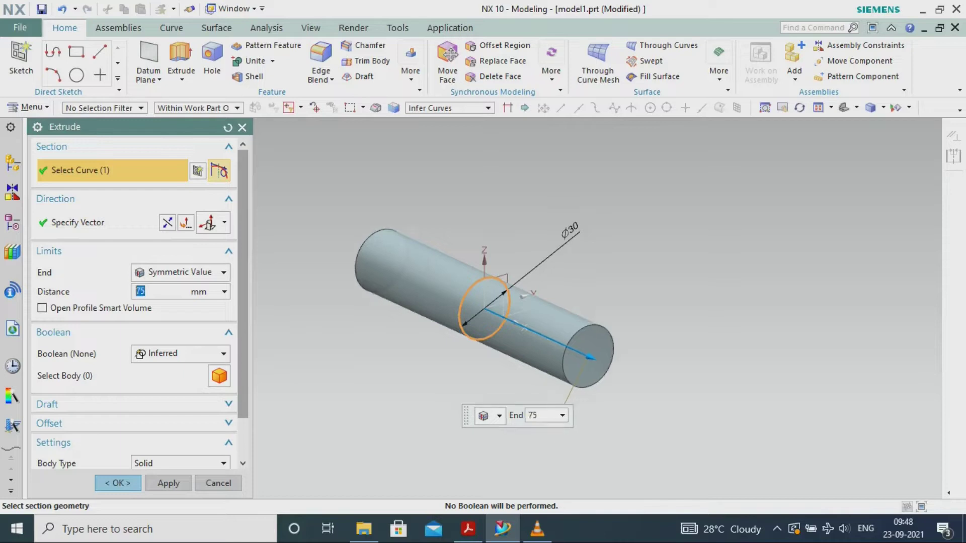
key("Return")
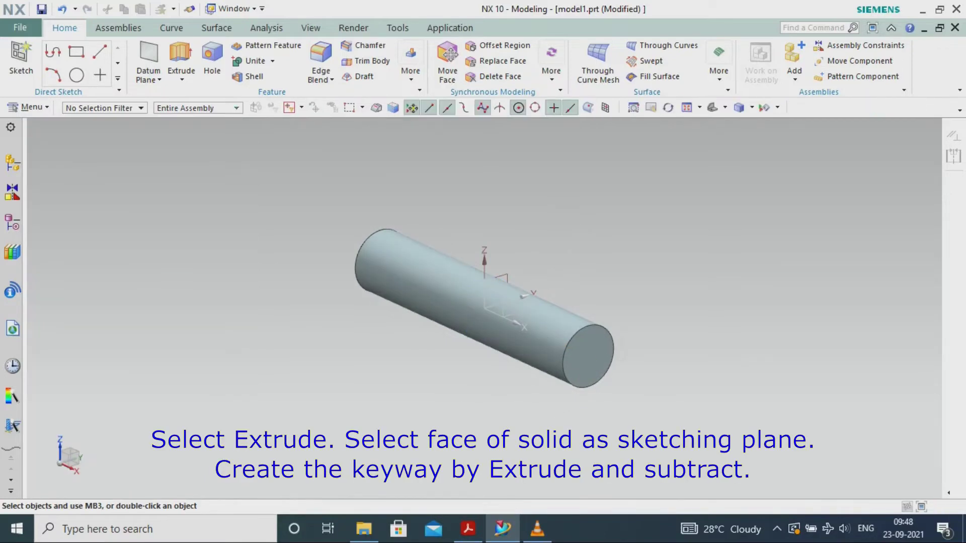
Step: Start an extrusion sketch on the shaft's end face and draw a rectangle about 11.5 mm square across the circle's upper edge
left_click(181, 54)
left_click(588, 356)
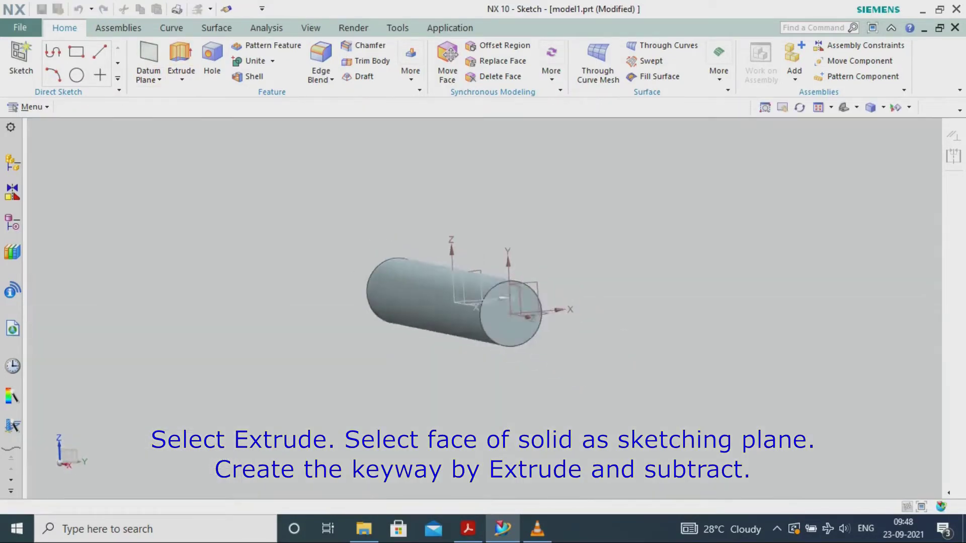
scroll(493, 280, "up", 5)
left_click(208, 59)
left_click(466, 236)
left_click(543, 313)
scroll(707, 291, "up", 1)
key("Escape")
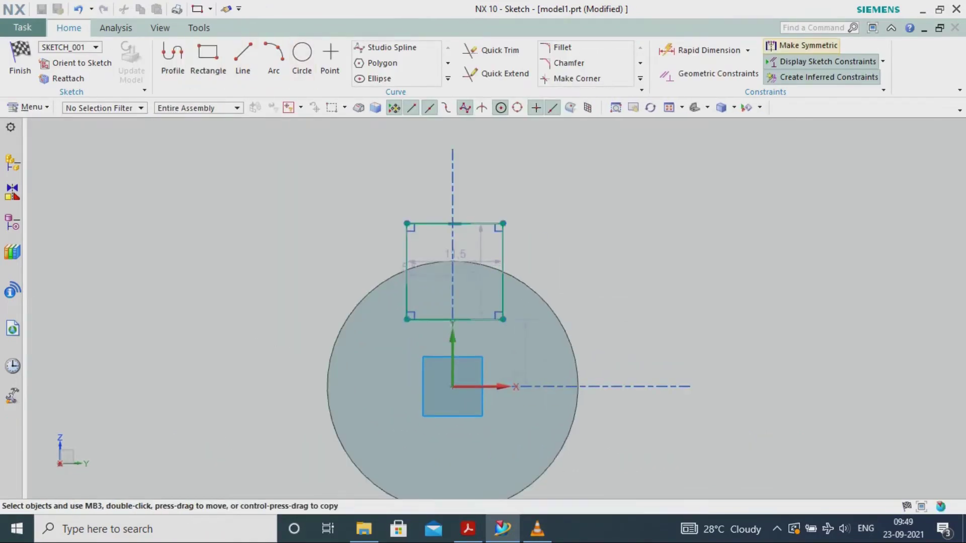
Step: Make the rectangle's two vertical sides symmetric about the sketch's vertical axis
left_click(808, 46)
left_click(407, 251)
left_click(503, 252)
left_click(452, 202)
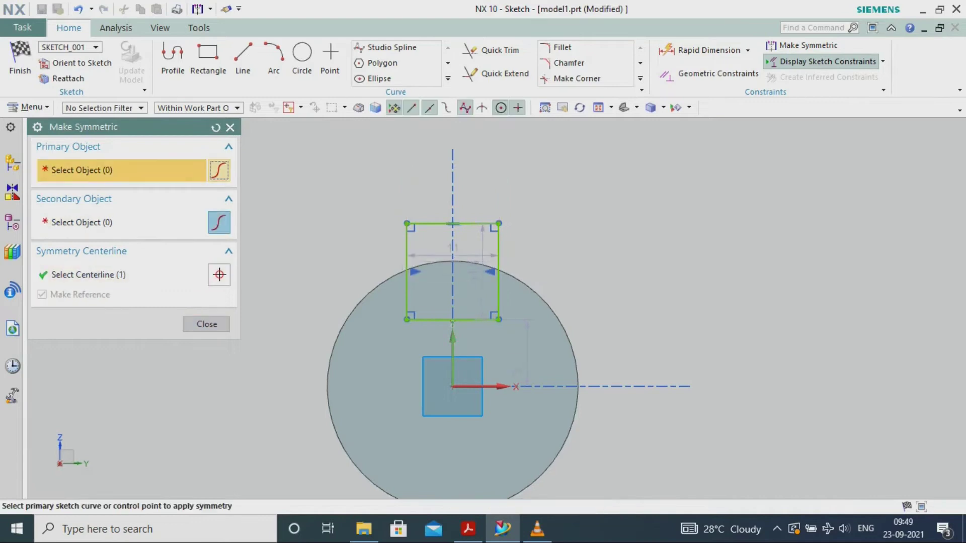
key("Escape")
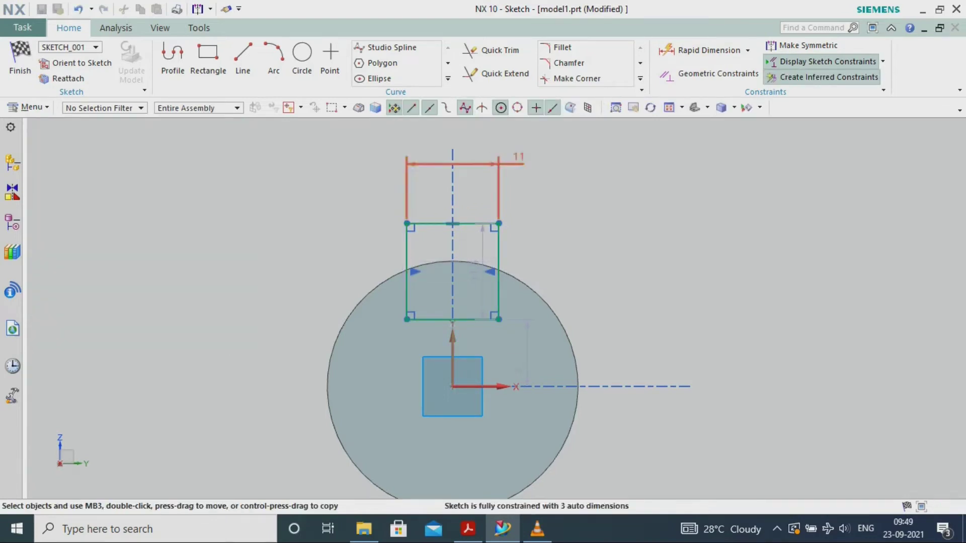
Step: Set the rectangle's width to 8 mm and dimension its lower edge 4 mm below the top of the shaft's circle
double_click(519, 157)
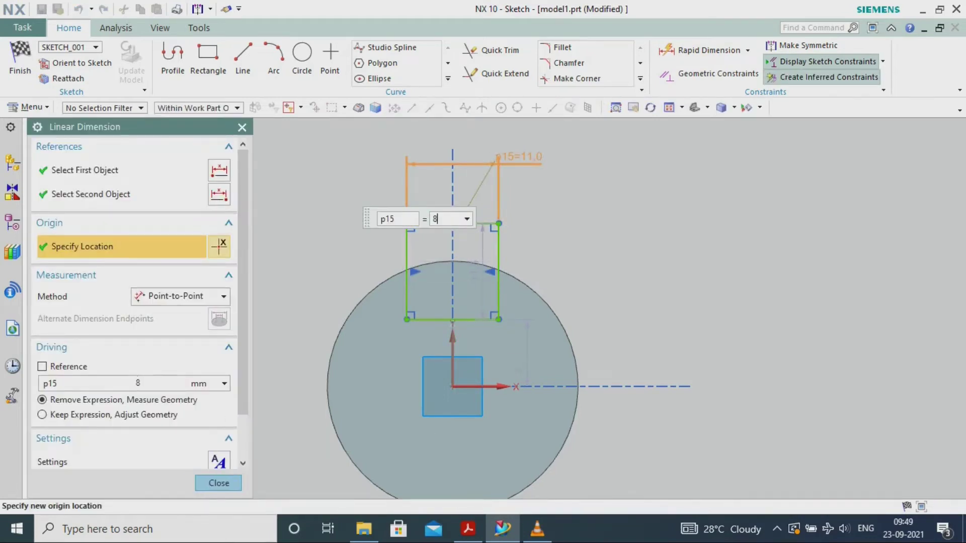
key("Return")
left_click(701, 51)
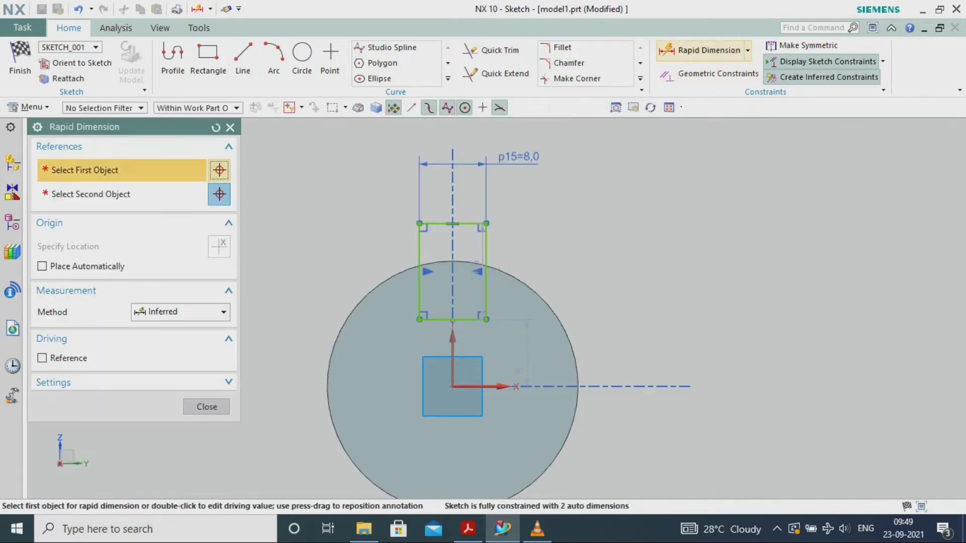
left_click(451, 262)
left_click(462, 319)
left_click(657, 233)
type("4")
key("Return")
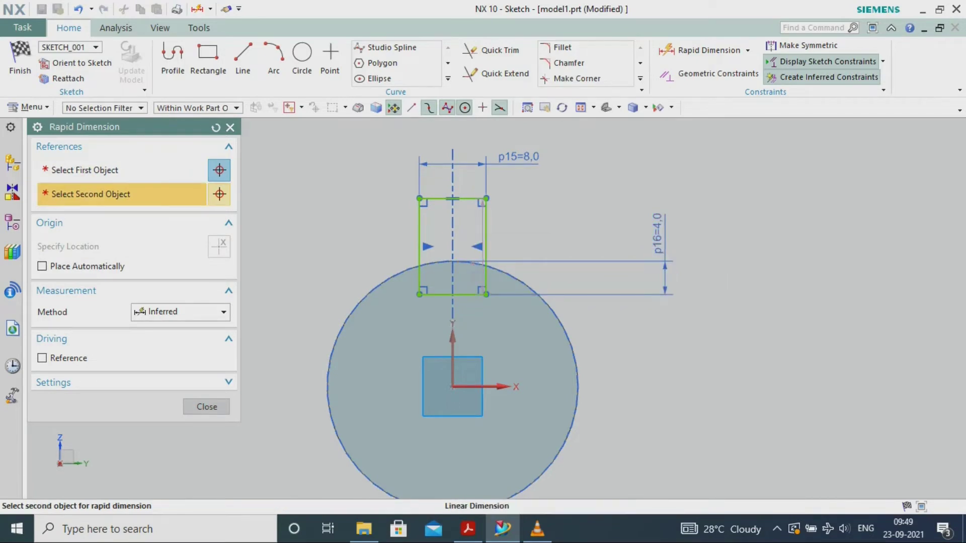
Step: Set the rectangle's height to 8 mm and finish the sketch
left_click(475, 271)
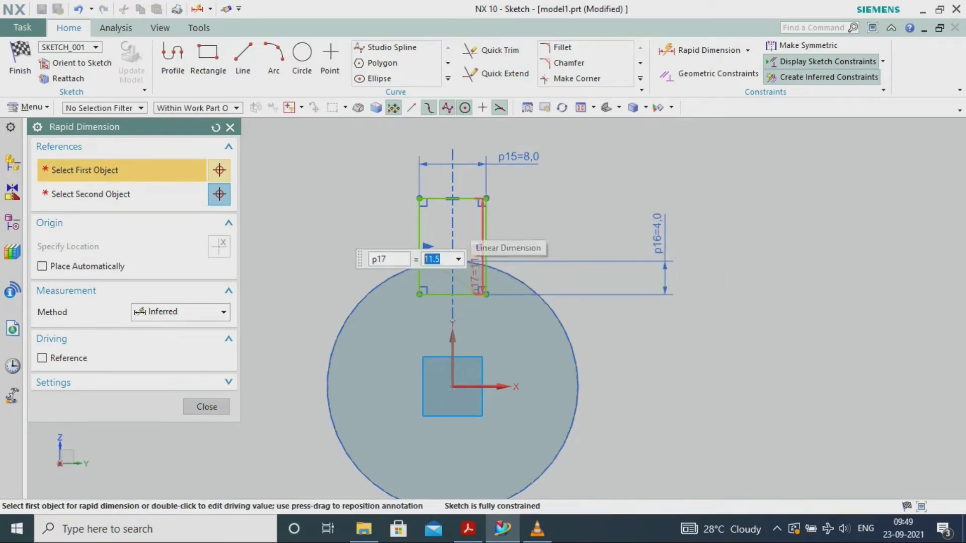
type("8")
key("Return")
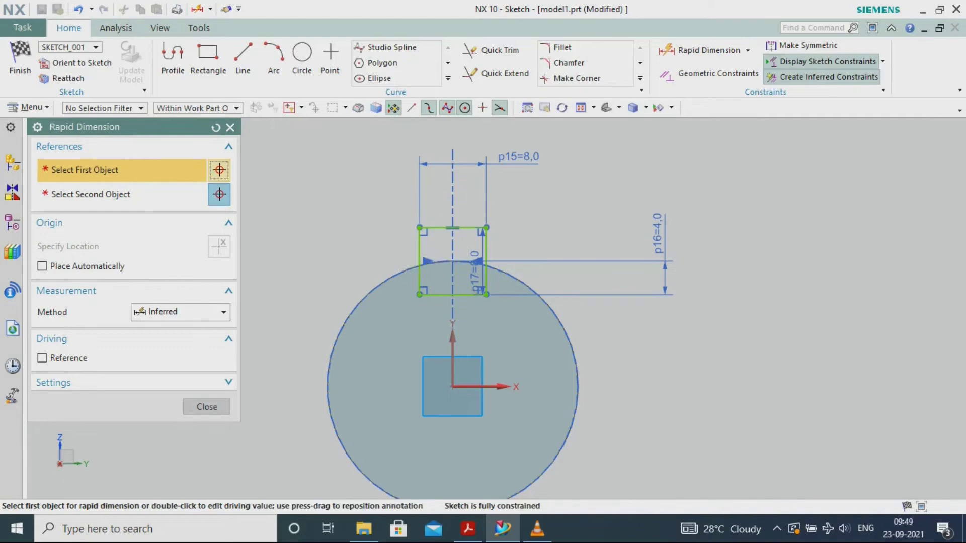
key("Escape")
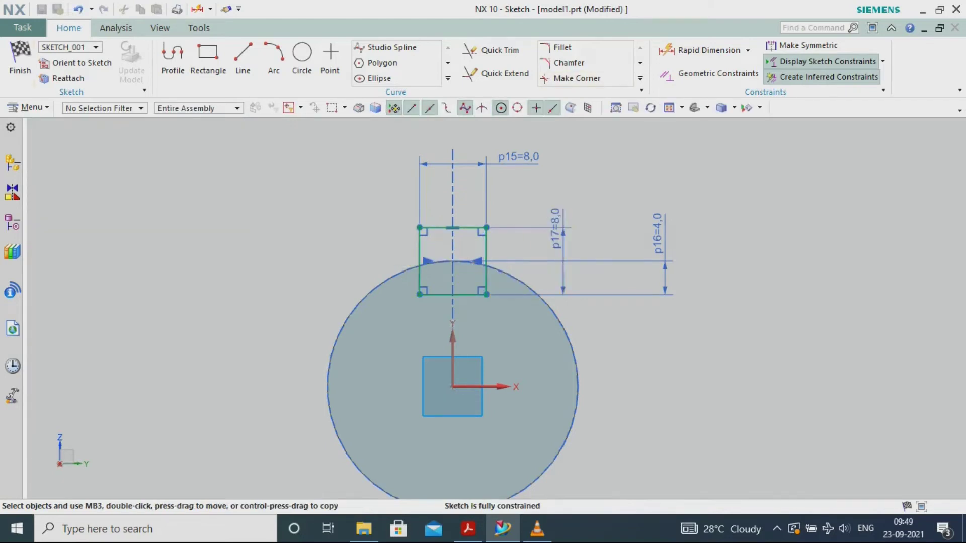
left_click(19, 57)
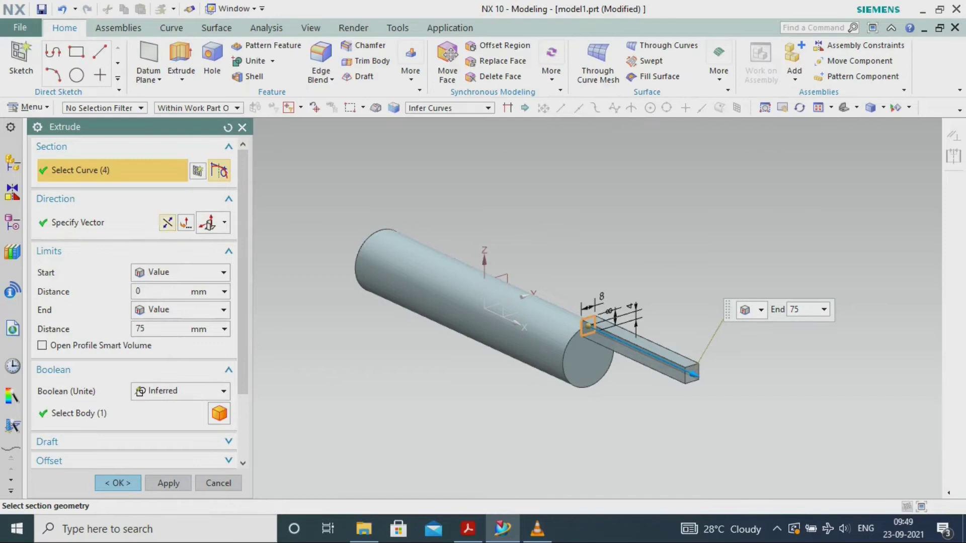
Step: Reverse the extrusion into the shaft and subtract the rectangle over 60 mm to cut the keyway
left_click(168, 223)
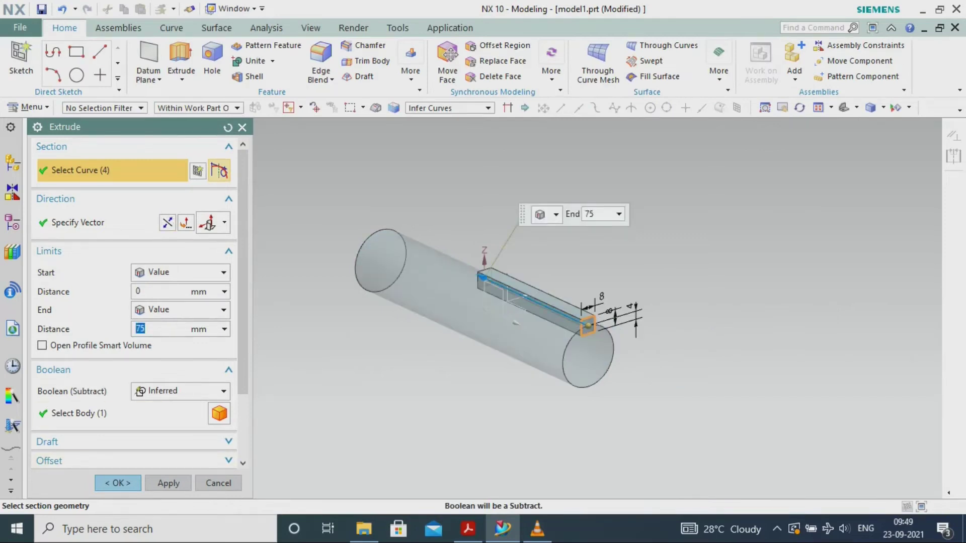
type("0")
key("Return")
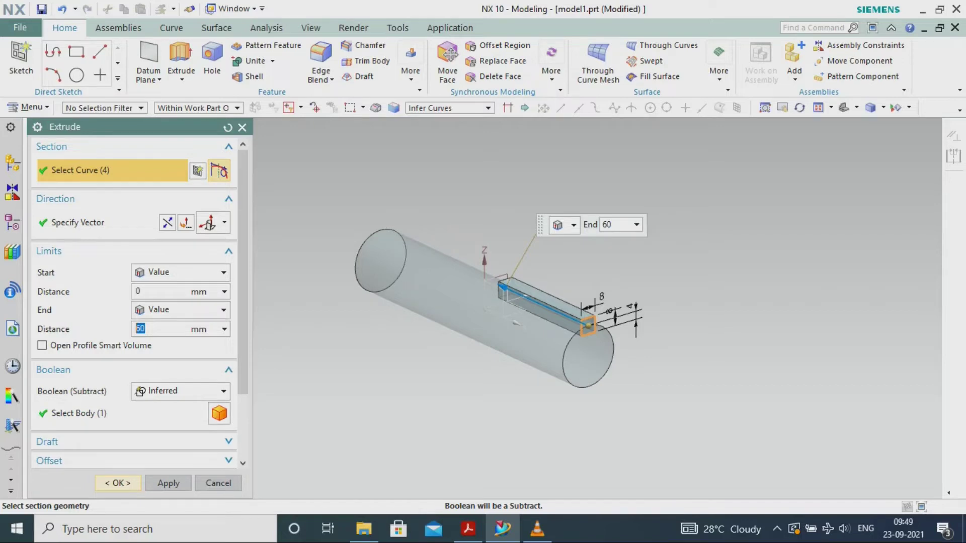
left_click(118, 483)
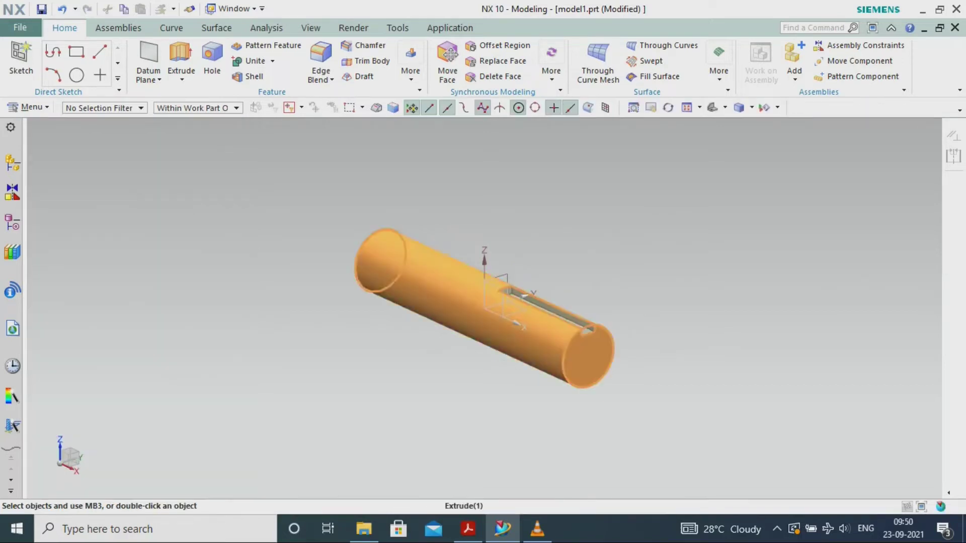
Step: Change the shaft extrusion's symmetric distance to 75/2 mm
double_click(397, 289)
type("/2")
key("Return")
left_click(167, 483)
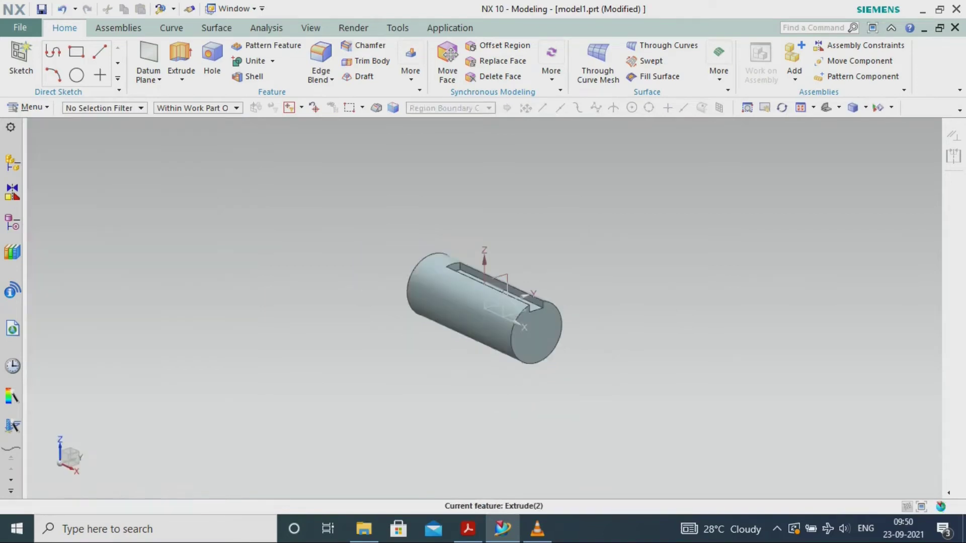
middle_click_drag(639, 296, 649, 278)
scroll(649, 278, "up", 1)
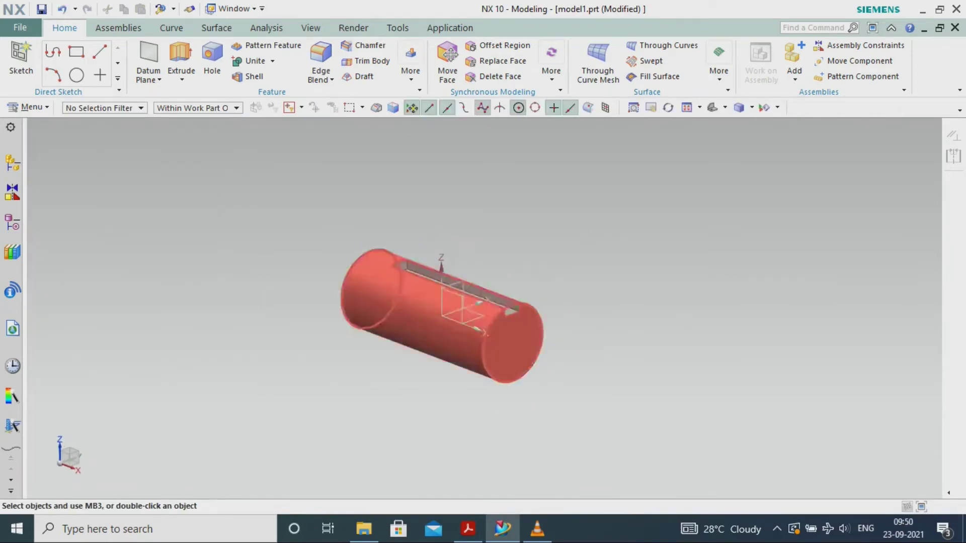
scroll(362, 289, "up", 3)
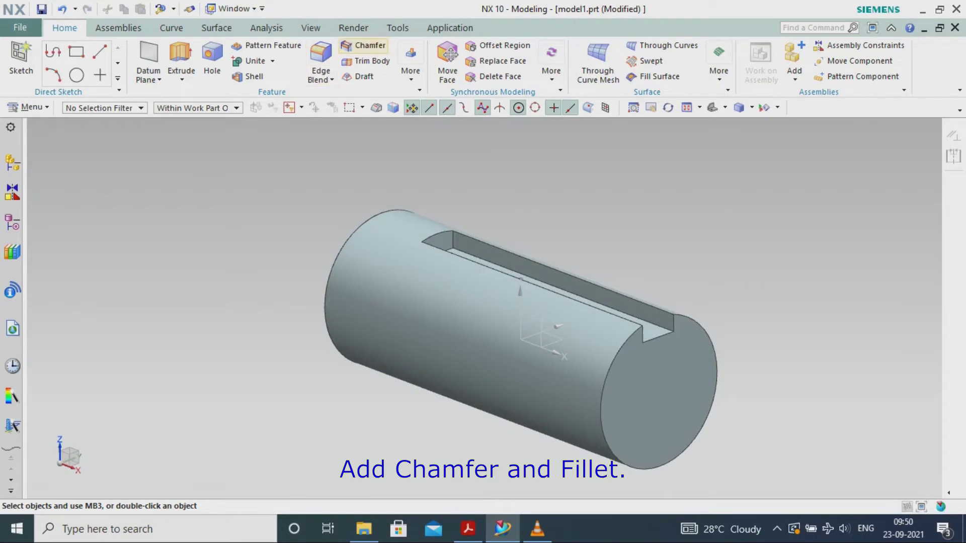
Step: Chamfer the circular edge of the shaft's keyed end with a symmetric 2 mm offset
left_click(363, 46)
left_click(605, 375)
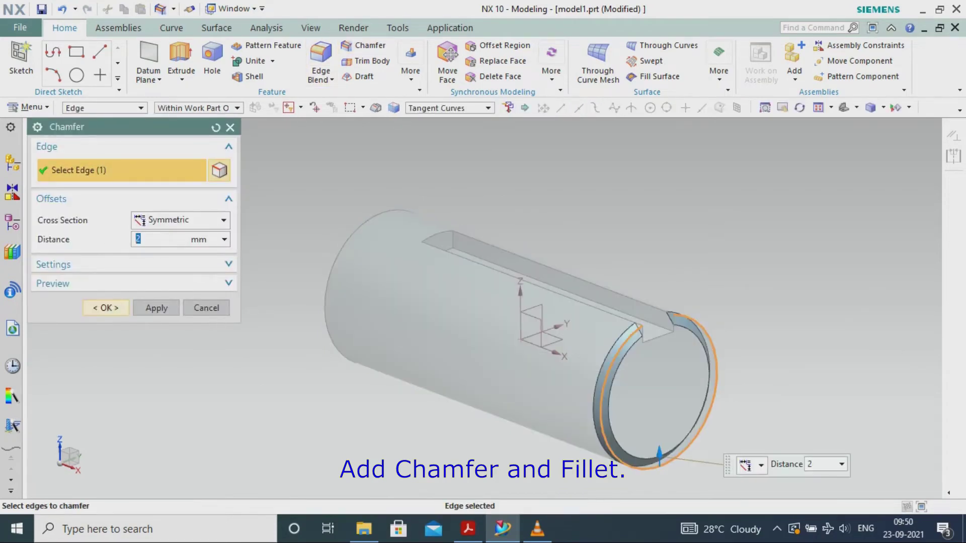
left_click(105, 308)
Step: Round the lower edge at the keyway's closed end with a 4 mm Edge Blend
left_click(320, 59)
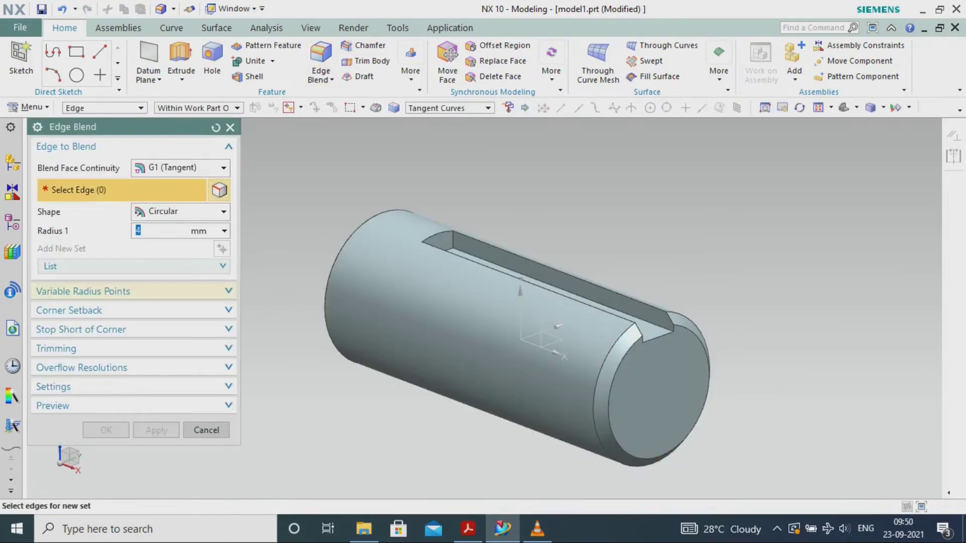
scroll(443, 249, "up", 7)
left_click(454, 261)
scroll(454, 262, "down", 7)
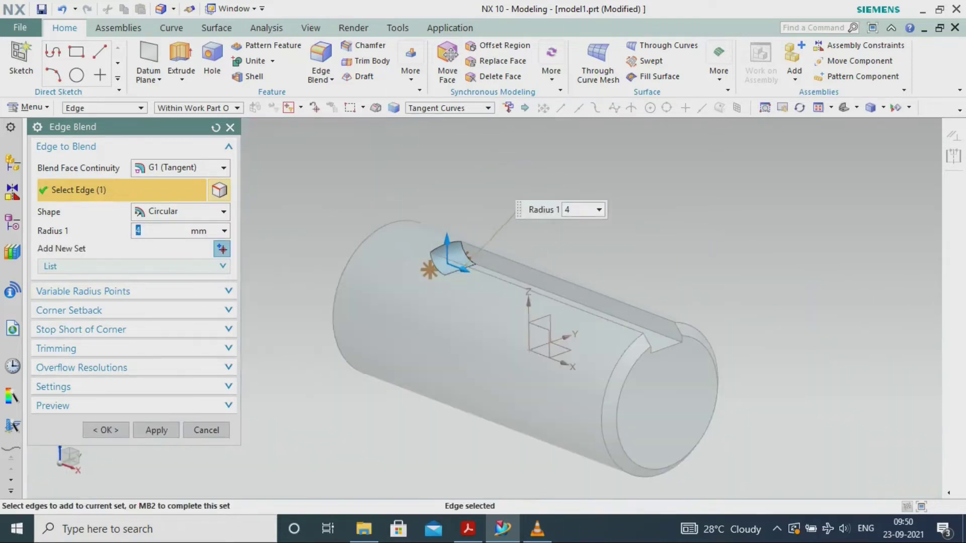
key("Return")
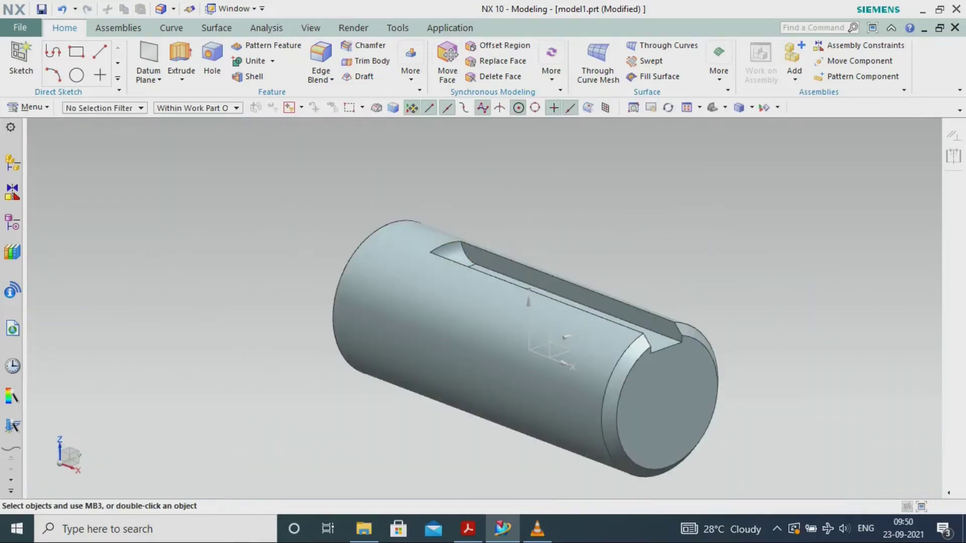
Step: Change the display colour of the whole shaft body to light red
scroll(269, 208, "down", 3)
left_click(310, 27)
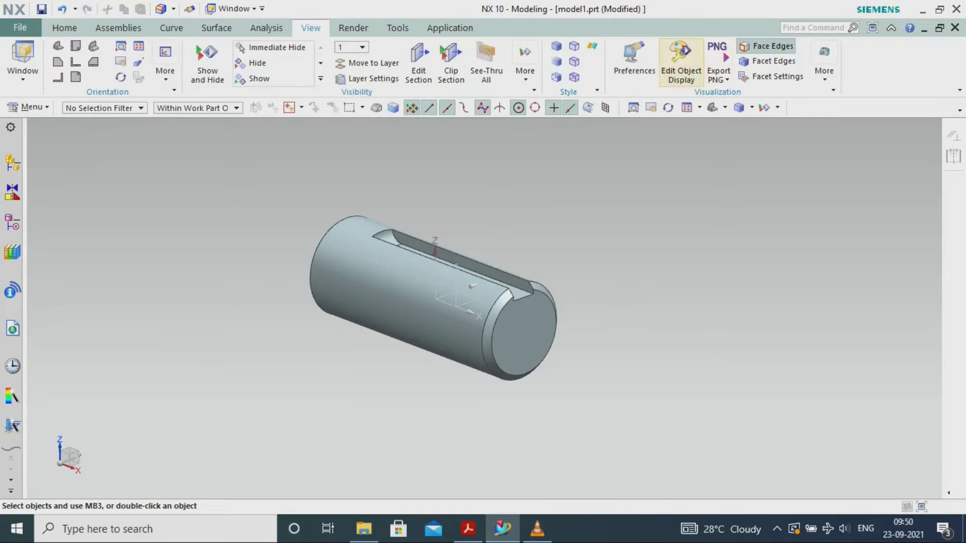
key("ctrl+j")
left_click(403, 291)
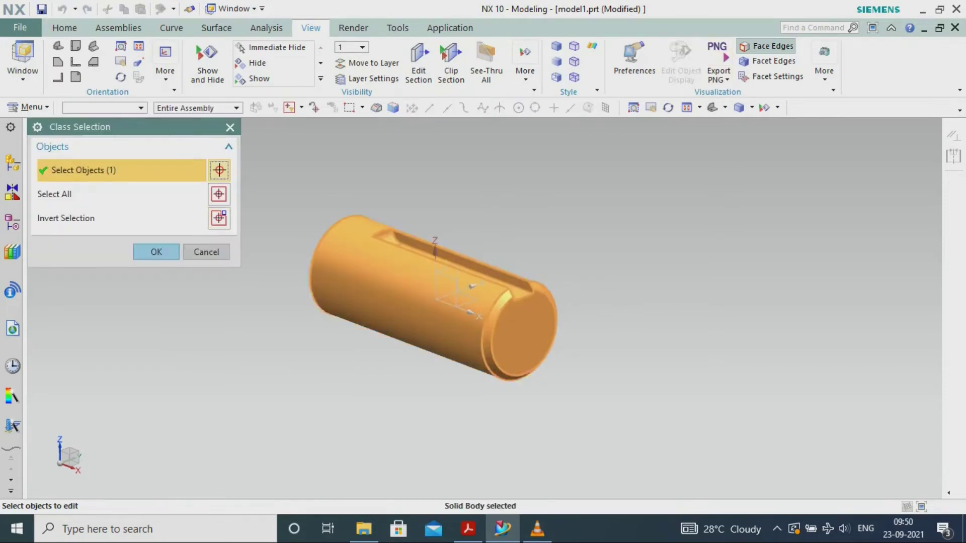
middle_click(402, 292)
left_click(185, 210)
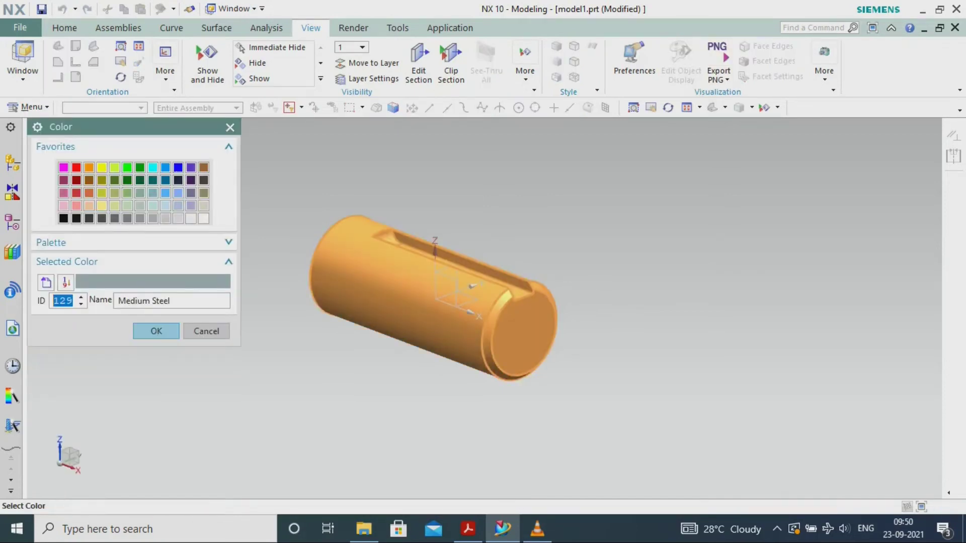
left_click(76, 206)
left_click(156, 330)
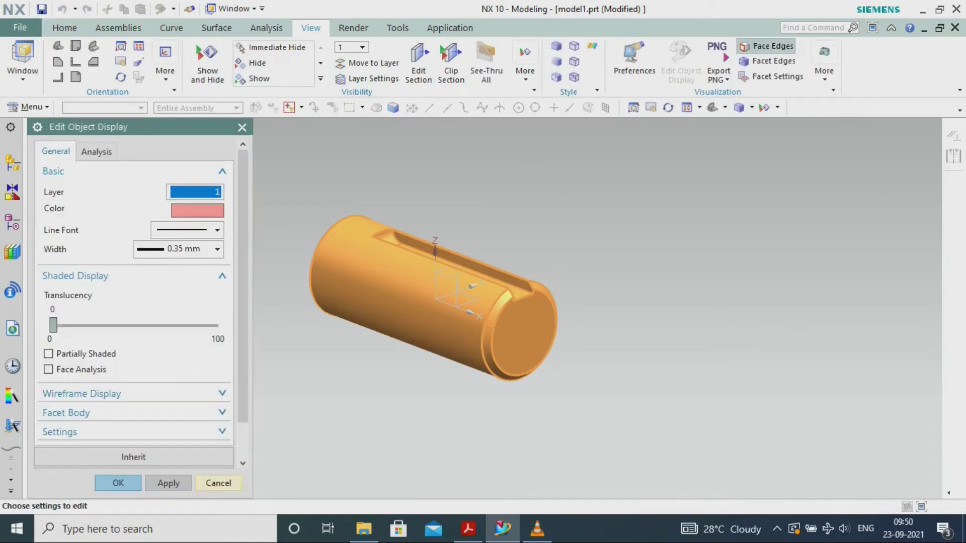
left_click(118, 483)
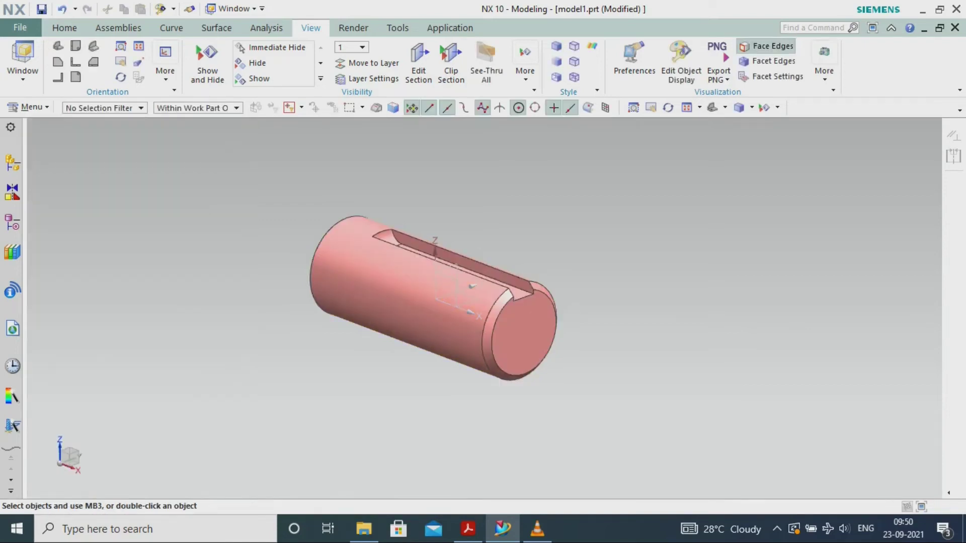
Step: Save the part as shaft in the universal_coupling folder
left_click(21, 28)
mouse_move(38, 113)
left_click(188, 117)
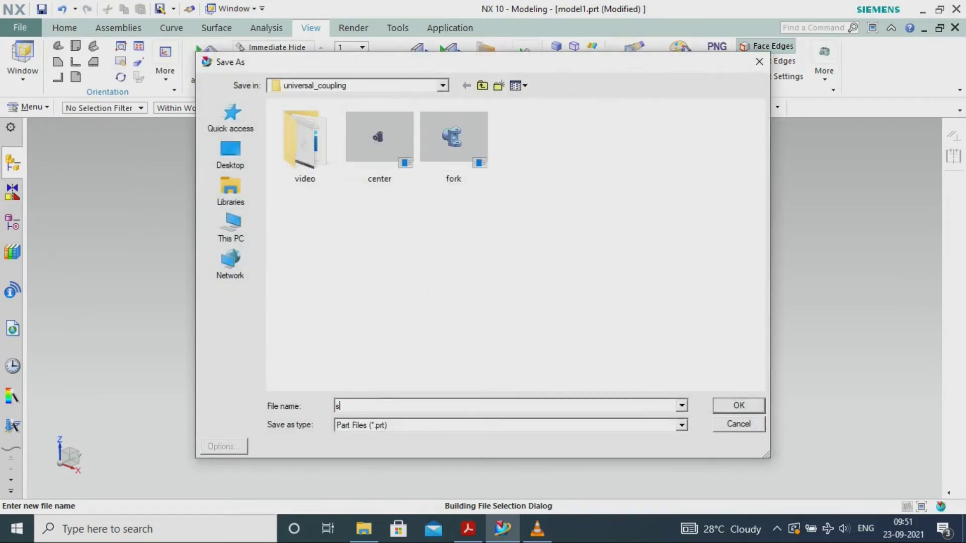
type("shaft")
key("Return")
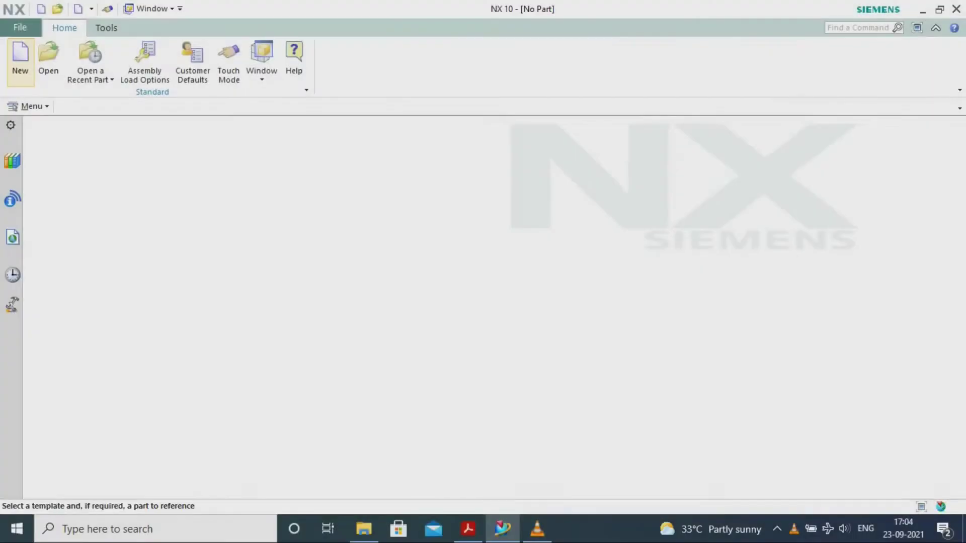
Step: Create a new model part and start a Revolve with its section sketch on the XZ plane
key("ctrl+n")
left_click(528, 496)
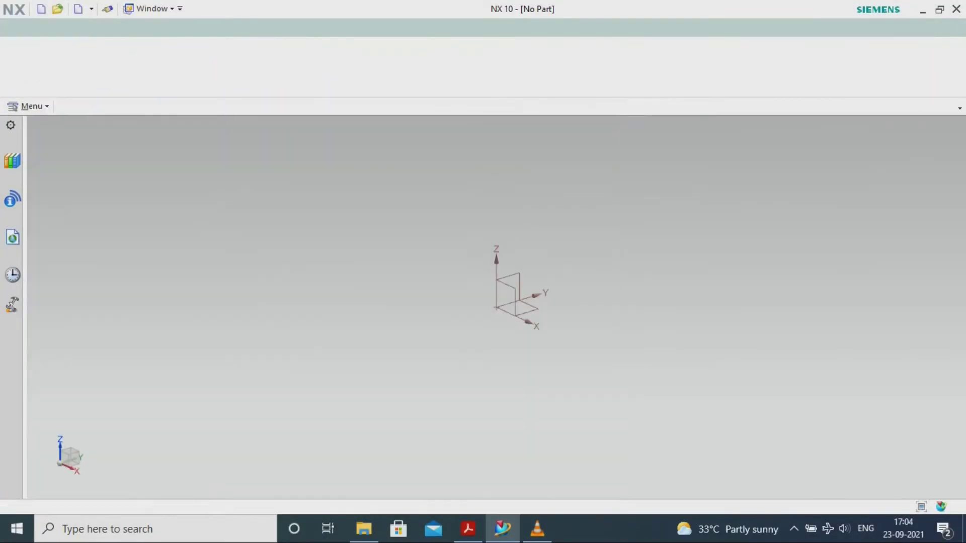
left_click(181, 79)
left_click(200, 112)
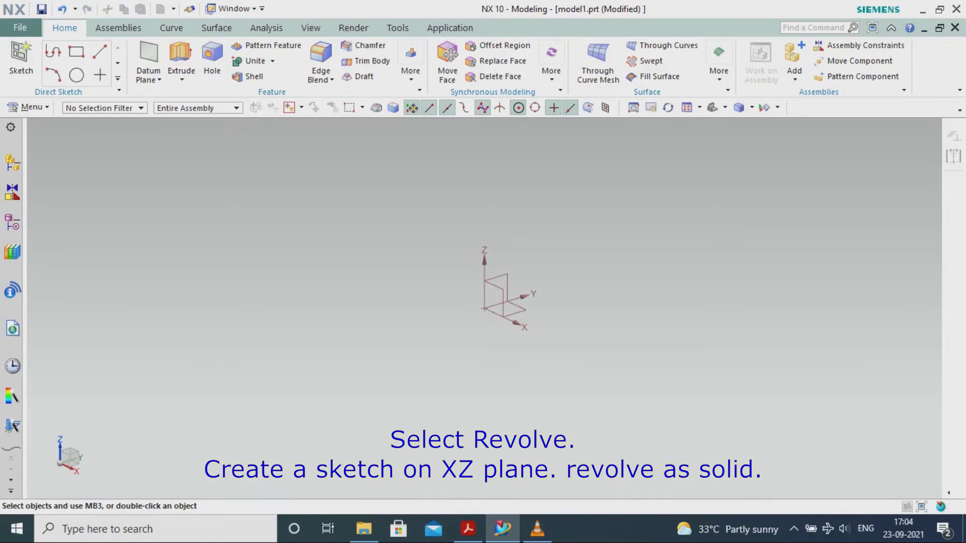
left_click(207, 168)
left_click(506, 286)
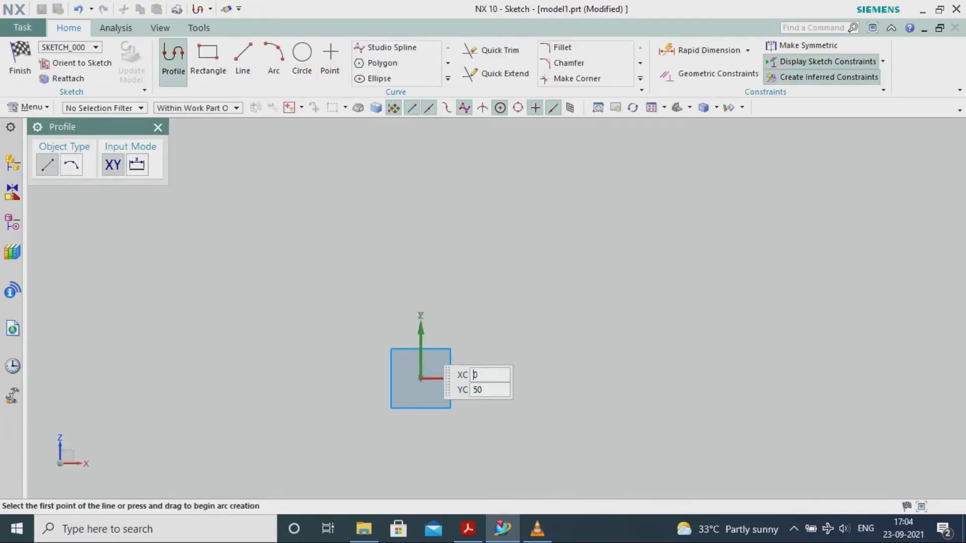
Step: Sketch a closed stepped half-profile from the origin, with a stem about 48 by 139 mm below a head about 65 by 46 mm
left_click(421, 378)
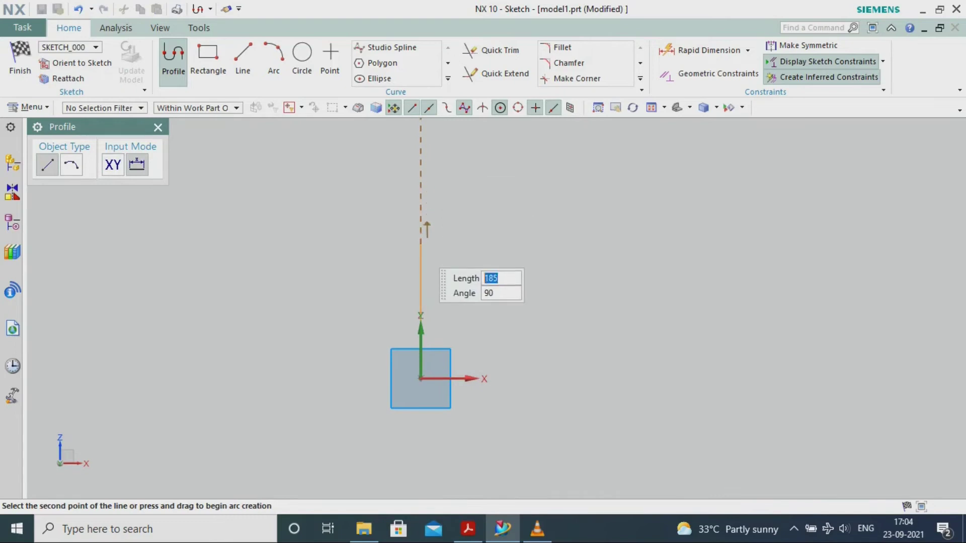
left_click(426, 229)
left_click(473, 229)
scroll(468, 267, "up", 5)
left_click(461, 279)
left_click(432, 279)
scroll(435, 243, "down", 4)
scroll(422, 351, "up", 3)
left_click(441, 361)
left_click(373, 361)
key("Escape")
scroll(408, 412, "down", 1)
Step: Check the pin's dimensions in the PDF drawing and dimension the stem's width in the profile as 8 mm
left_click(468, 529)
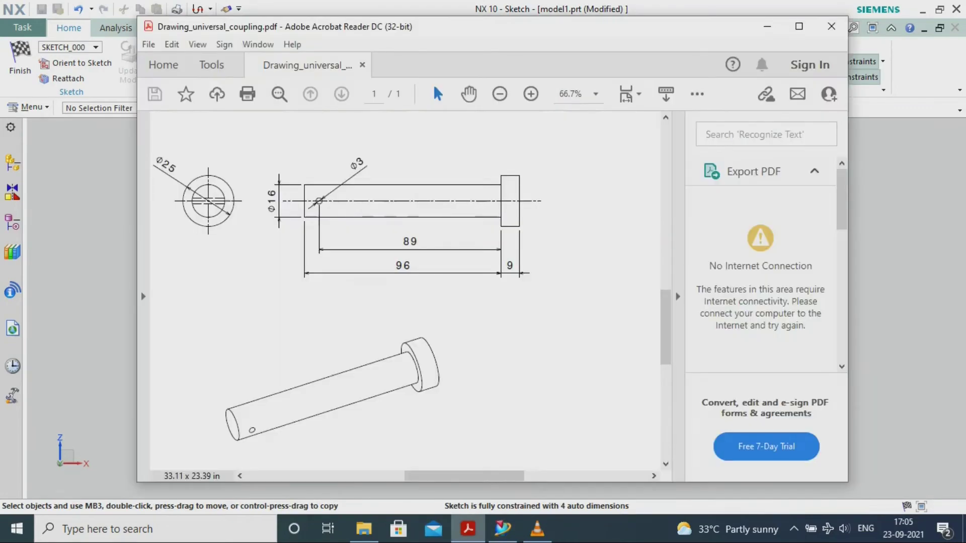
key("alt+Tab")
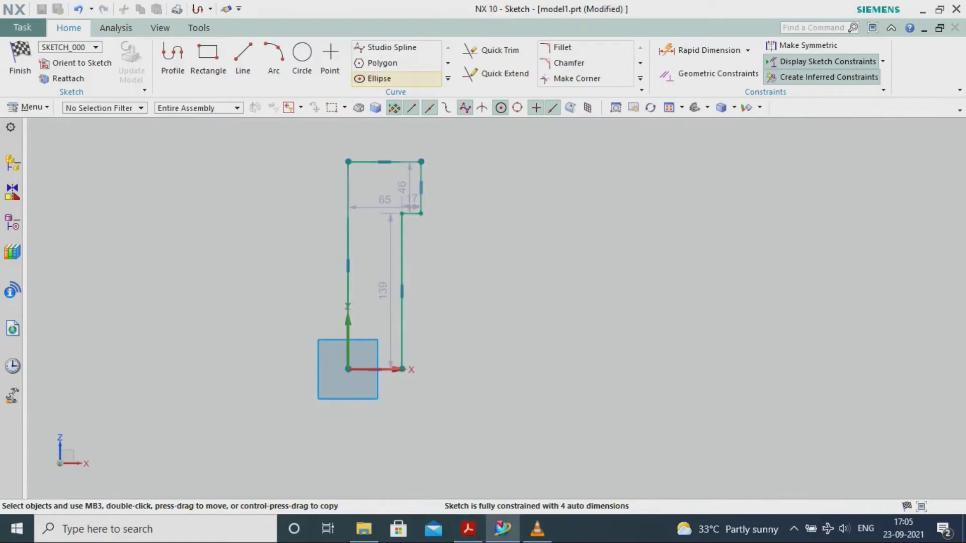
left_click(708, 50)
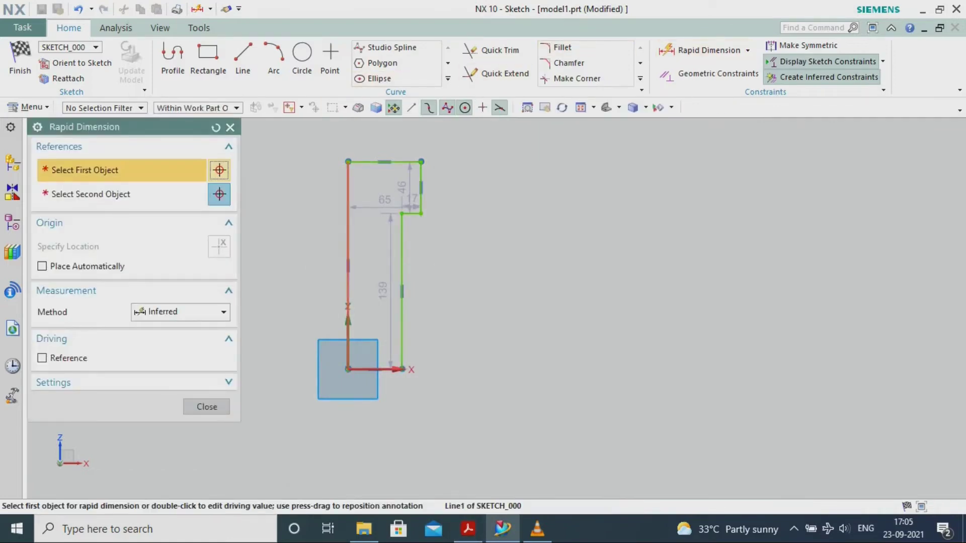
left_click(347, 242)
left_click(402, 322)
left_click(491, 412)
left_click(491, 411)
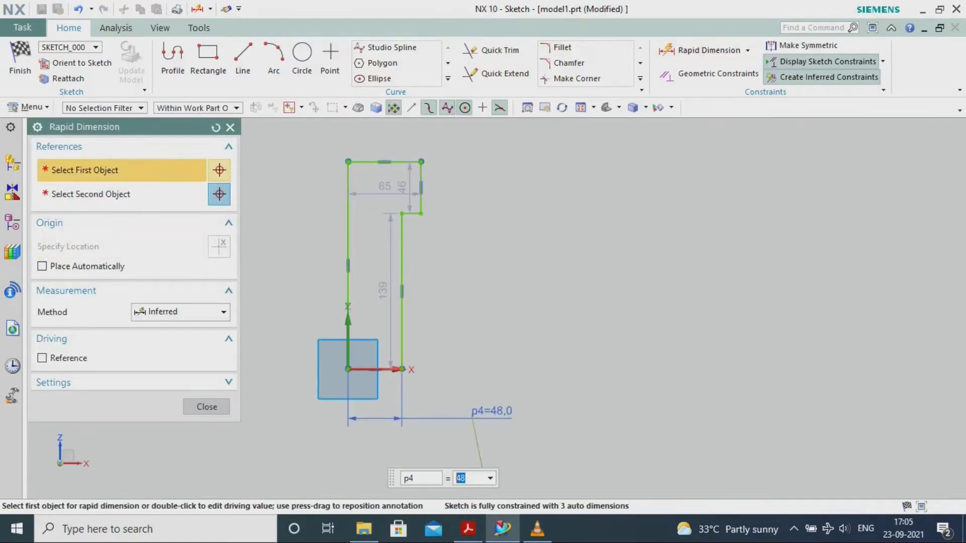
type("8")
key("Return")
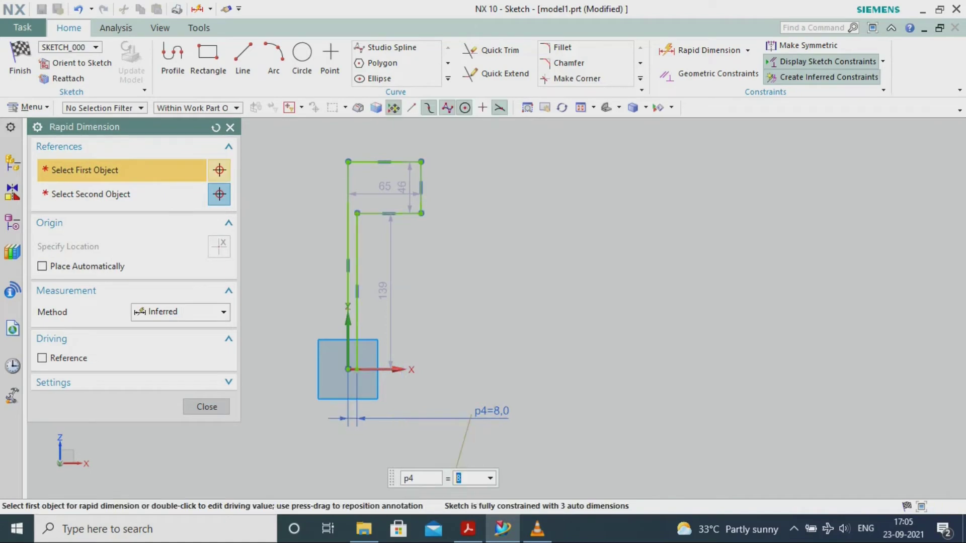
Step: Set the profile's head width to 25/2 mm and its head height to 9 mm
double_click(385, 187)
type("25/2")
key("Return")
double_click(403, 188)
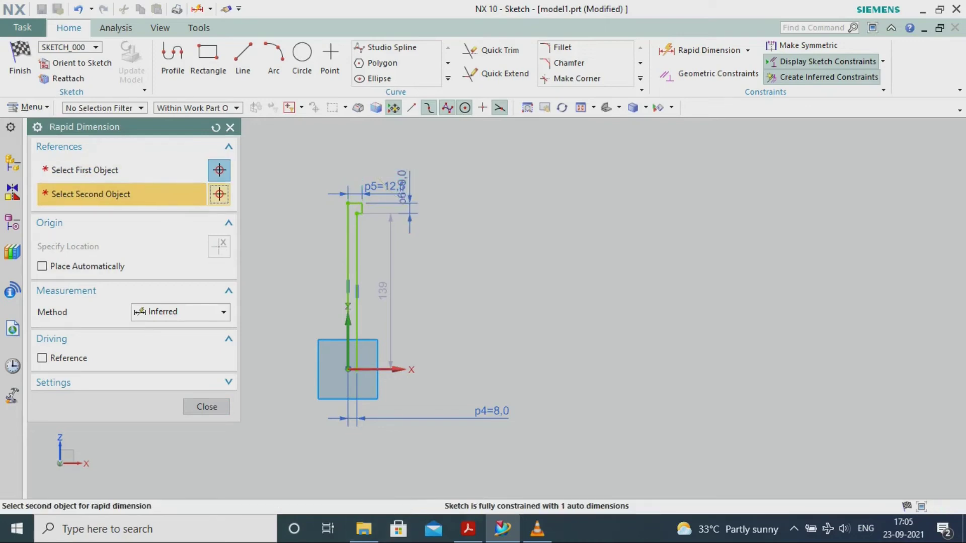
Step: Consult the PDF drawing and set the length of the pin profile's stem to 96 mm
left_click(467, 528)
left_click(468, 528)
double_click(382, 293)
type("96")
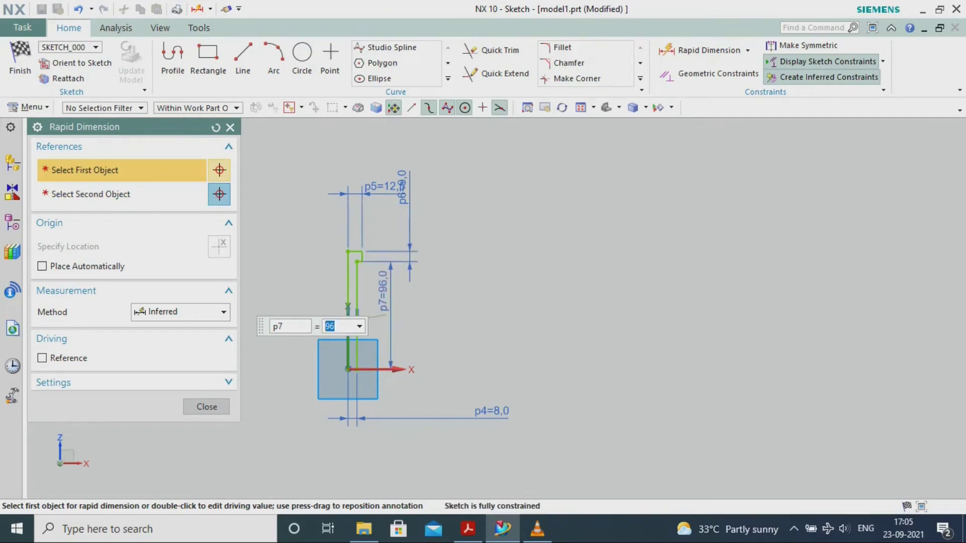
key("Return")
key("Escape")
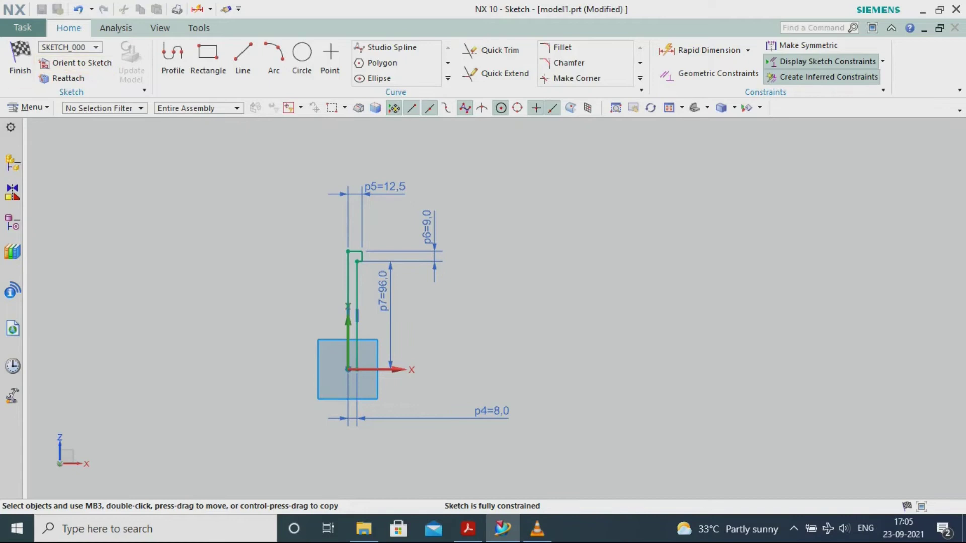
Step: Finish the sketch and revolve the profile 360° about its long vertical line as a solid pin
left_click(20, 58)
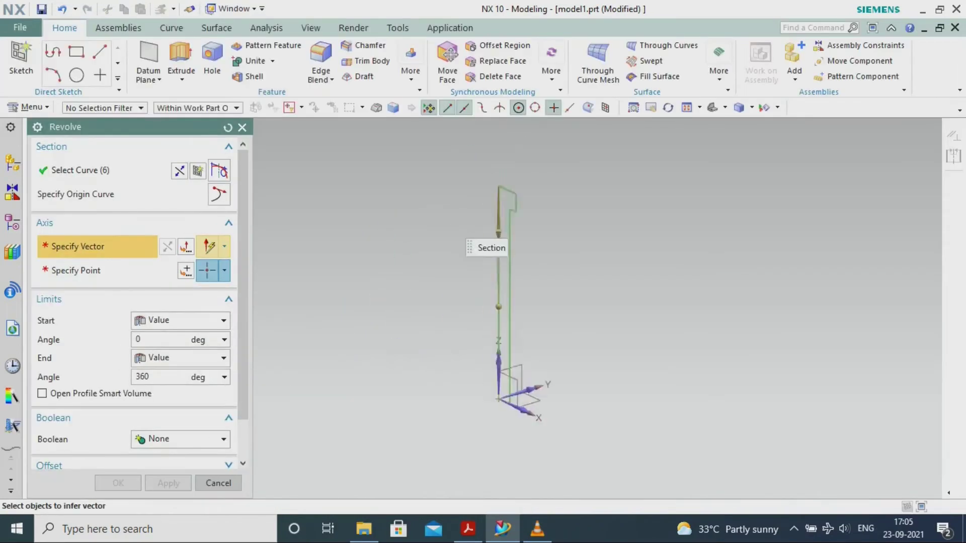
scroll(444, 321, "up", 2)
left_click(512, 327)
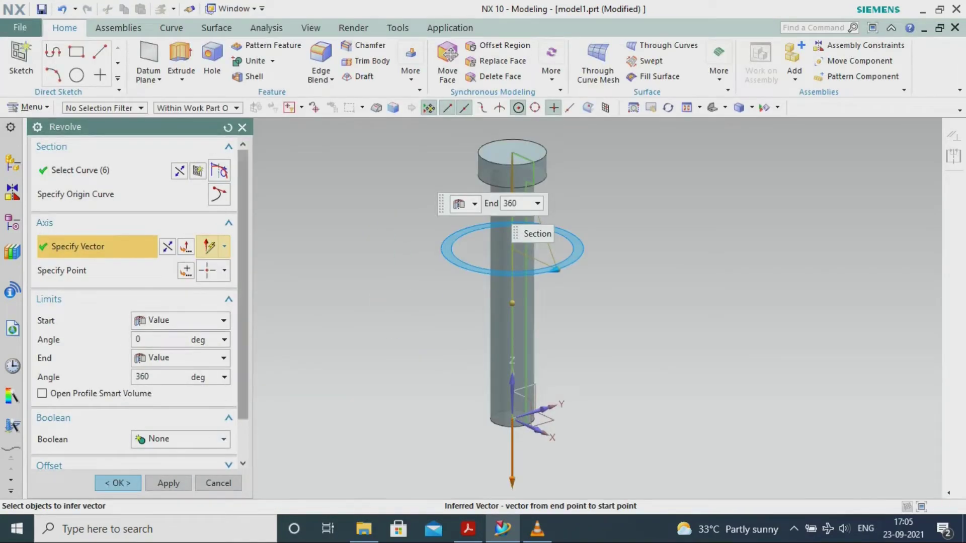
left_click(117, 482)
mouse_move(502, 281)
middle_mouse_down()
mouse_move(495, 372)
mouse_move(528, 277)
mouse_move(507, 289)
mouse_move(518, 284)
middle_mouse_up()
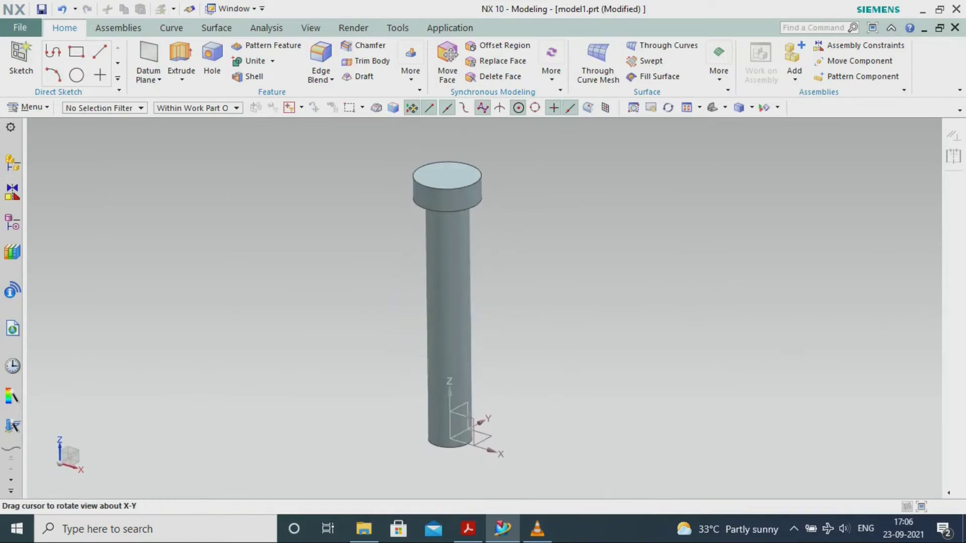
Step: Check the pin's cross hole in the PDF drawing and start an Extrude sketch on the YZ plane
left_click(467, 529)
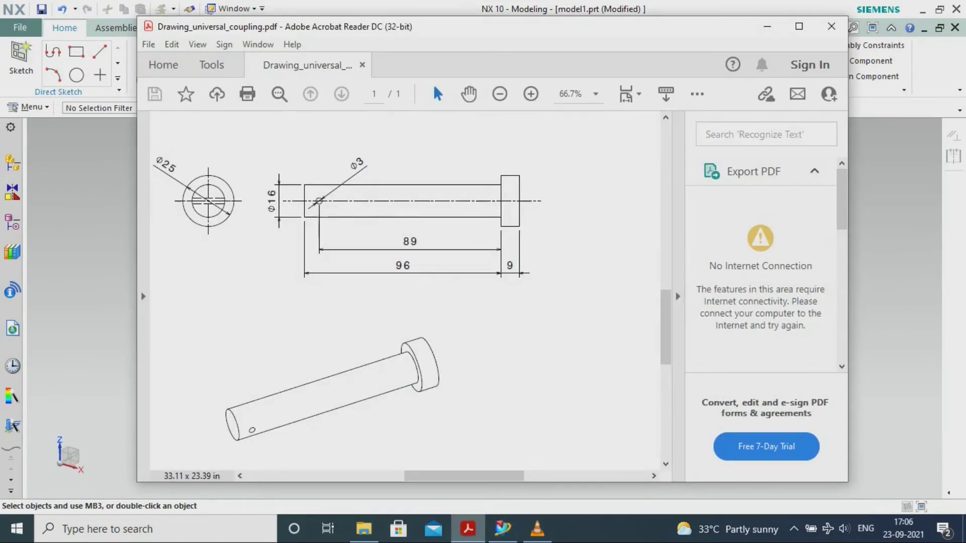
key("alt+Tab")
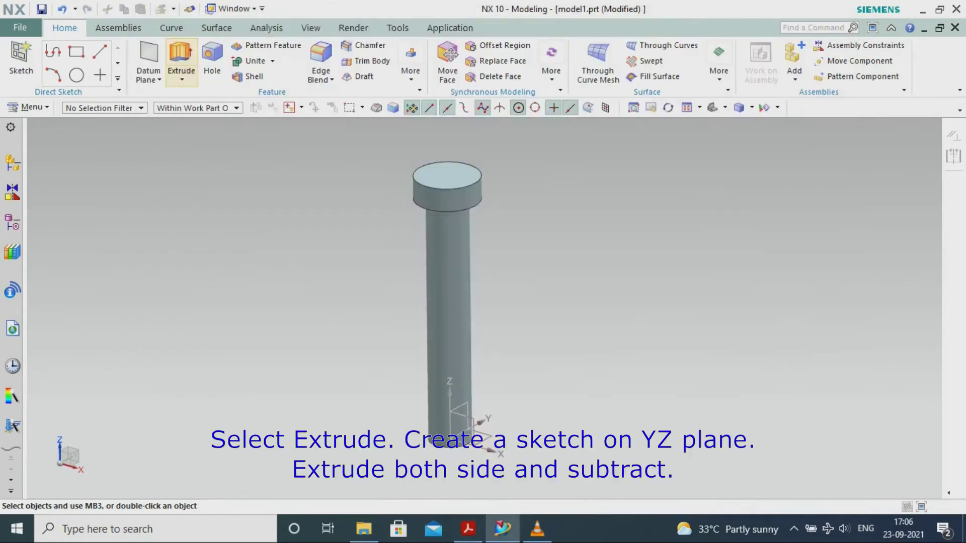
left_click(182, 56)
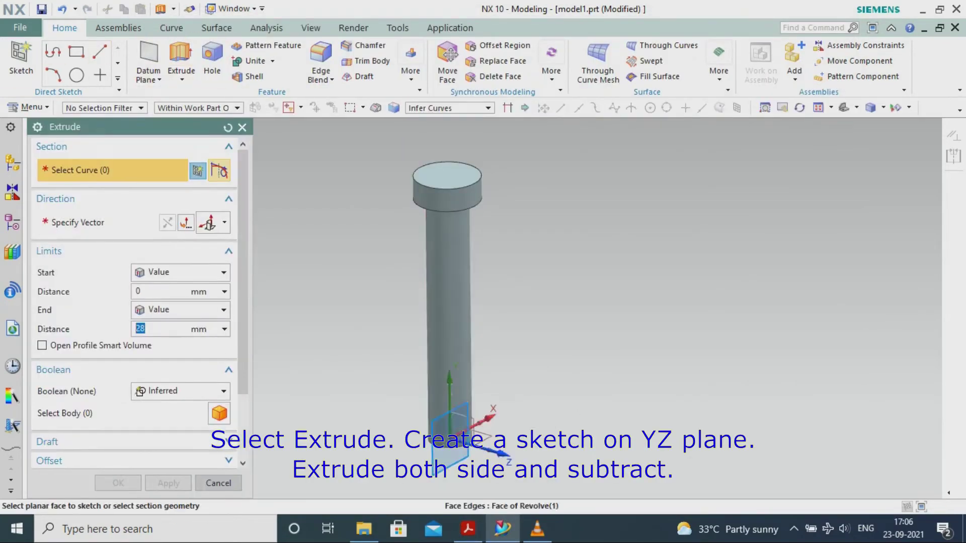
left_click(462, 406)
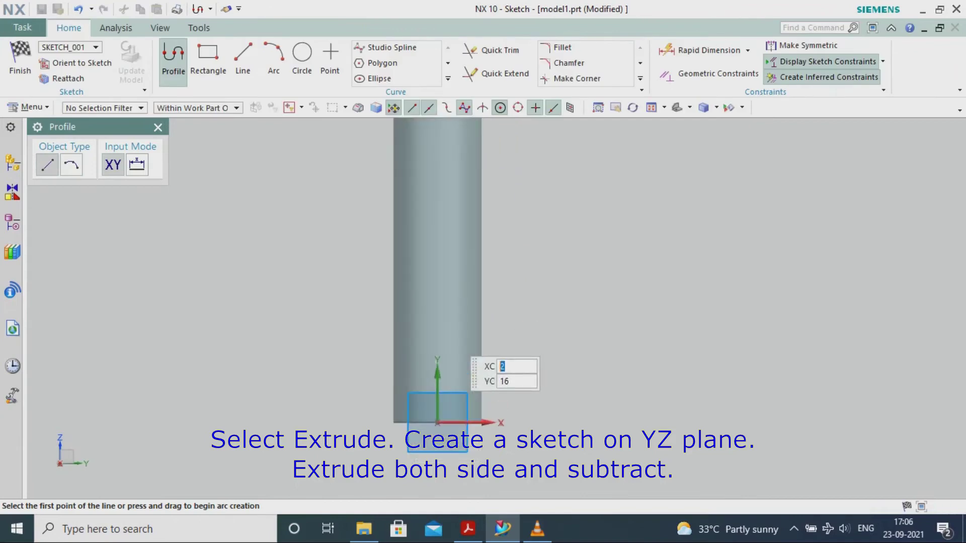
Step: Draw a circle about 7.3 mm in diameter near the pin's lower end and constrain its centre onto the vertical axis
left_click(302, 58)
left_click(453, 334)
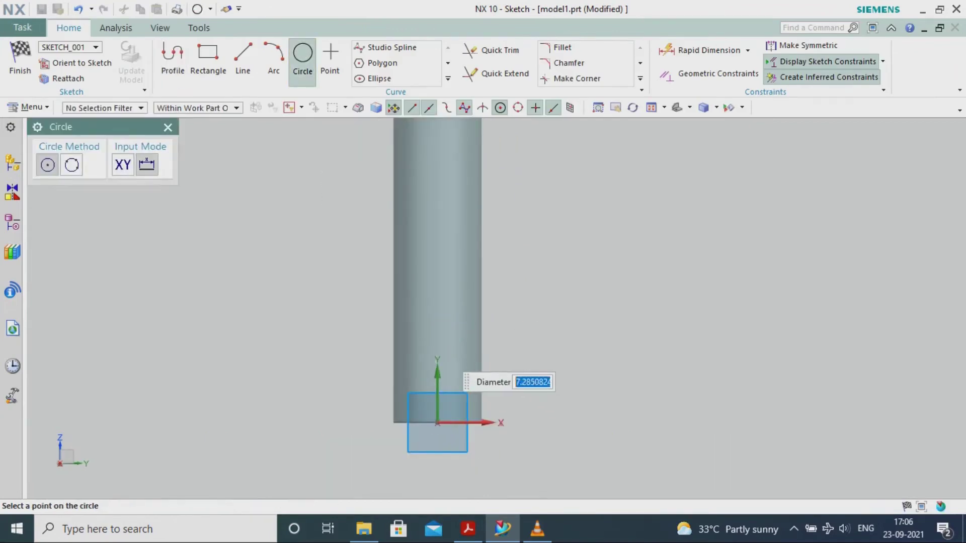
left_click(452, 354)
key("Escape")
left_click(709, 74)
left_click(77, 175)
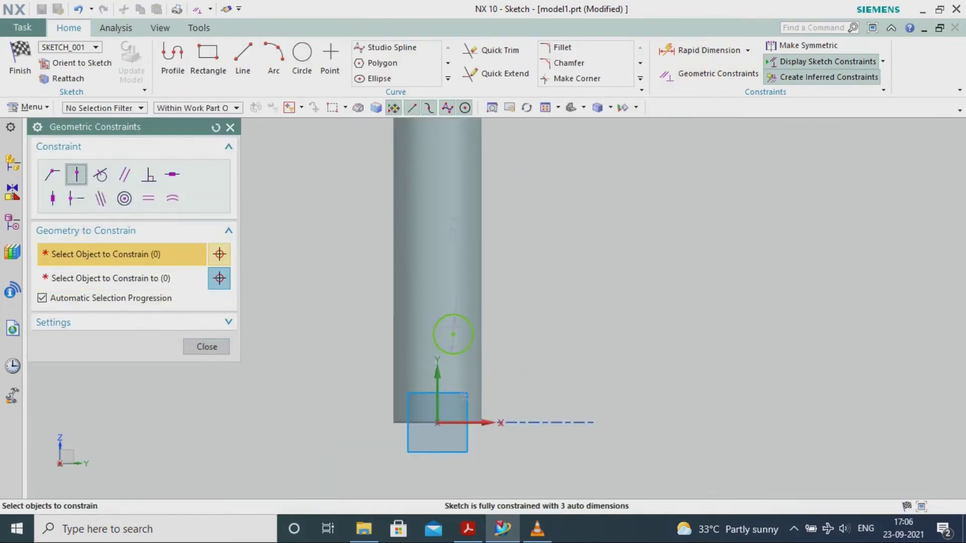
left_click(453, 334)
left_click(437, 390)
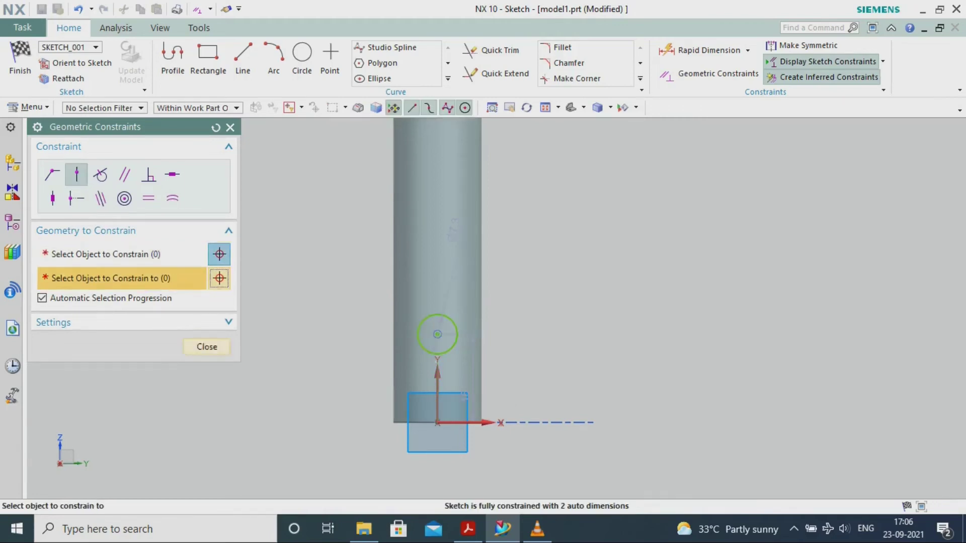
left_click(207, 347)
Step: Dimension the hole circle's centre 89 mm below the underside of the pin's head
scroll(223, 446, "down", 2)
scroll(224, 444, "down", 1)
left_click(700, 50)
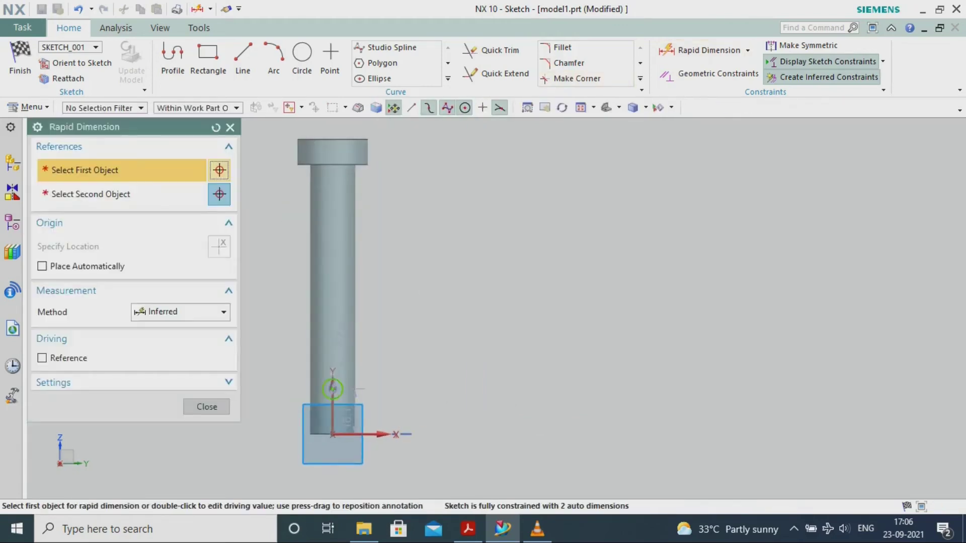
left_click(331, 388)
left_click(335, 164)
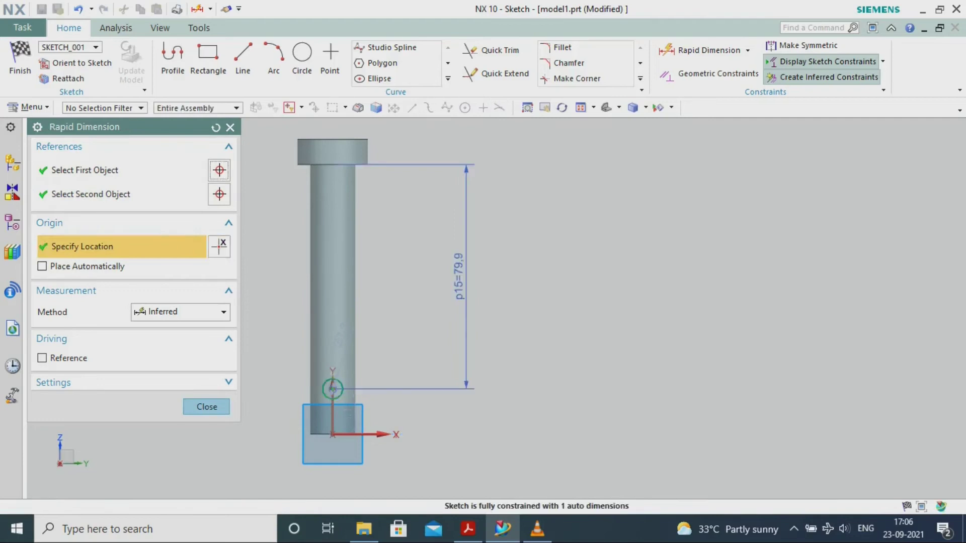
left_click(461, 279)
key("Return")
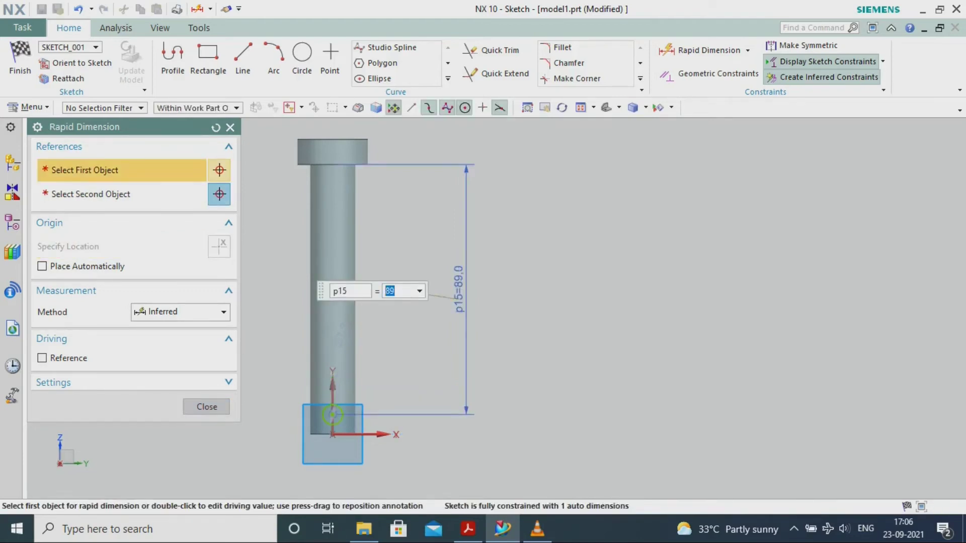
left_click(206, 407)
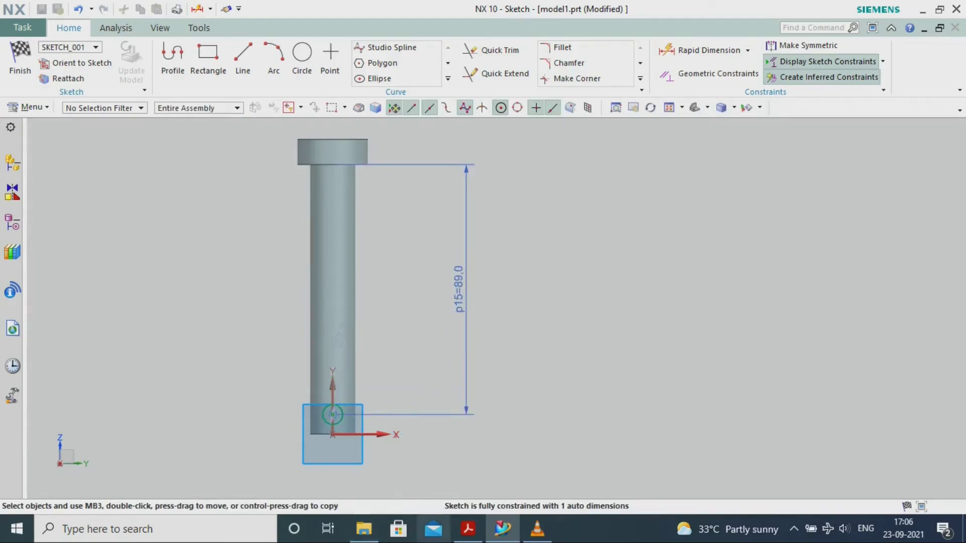
Step: Consult the PDF drawing, set the hole circle's diameter to 3 mm and finish the sketch
left_click(467, 529)
left_click(467, 528)
scroll(286, 445, "up", 3)
scroll(282, 443, "up", 2)
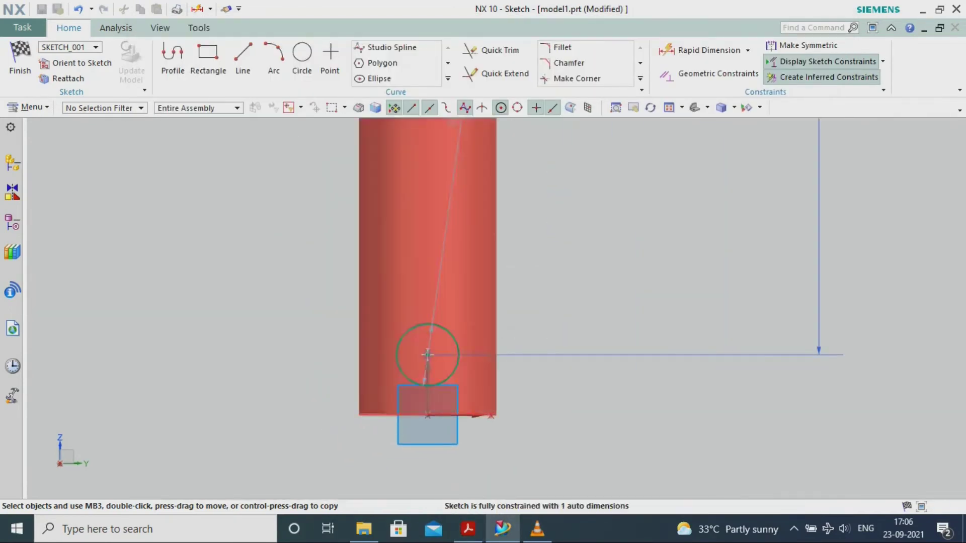
double_click(534, 290)
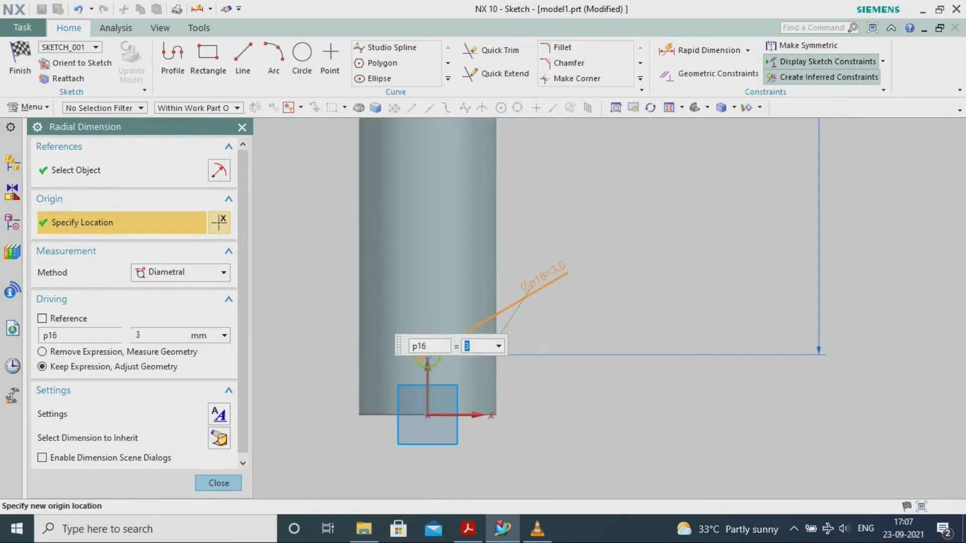
left_click(219, 483)
left_click(20, 59)
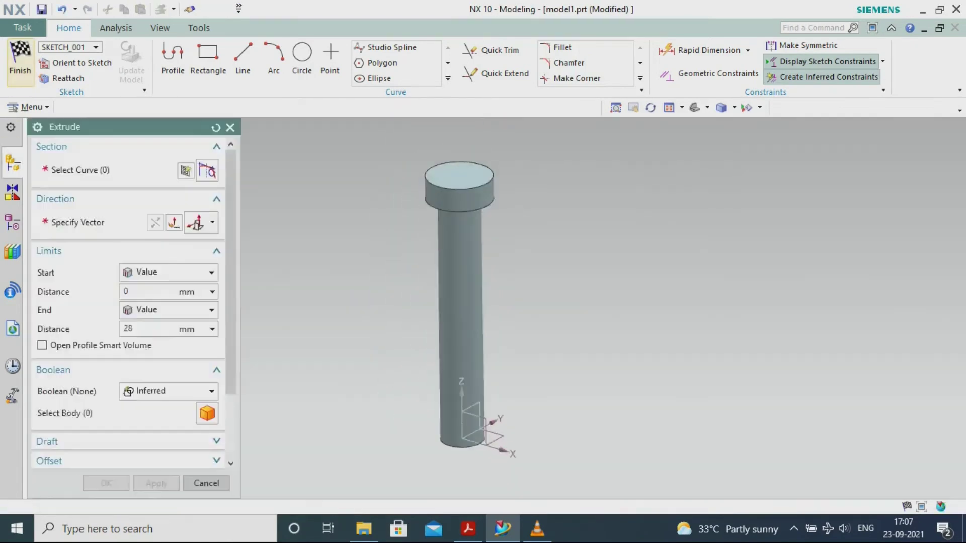
Step: Extrude the 3 mm circle symmetrically by 15 mm and subtract it from the pin to cut the cross hole
left_click(181, 272)
left_click(172, 303)
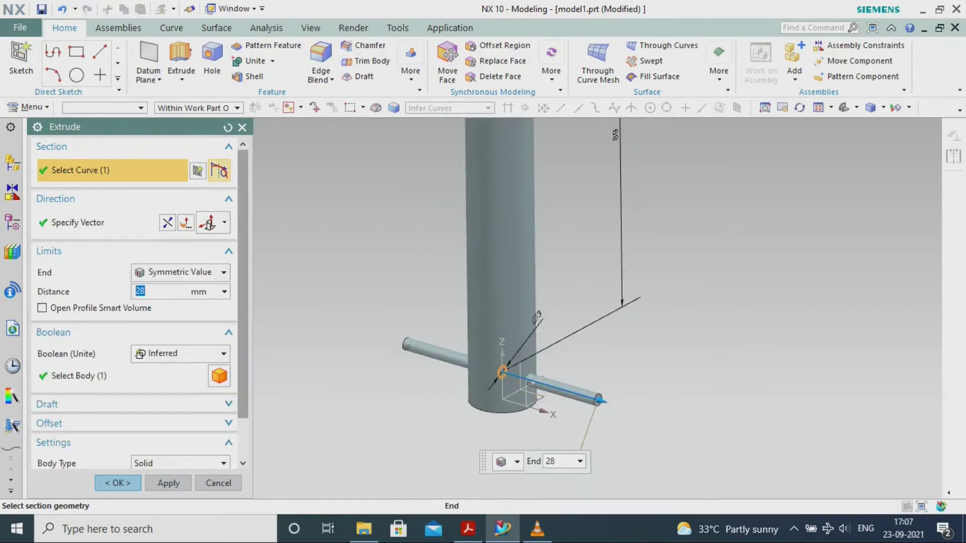
type("15")
left_click(180, 353)
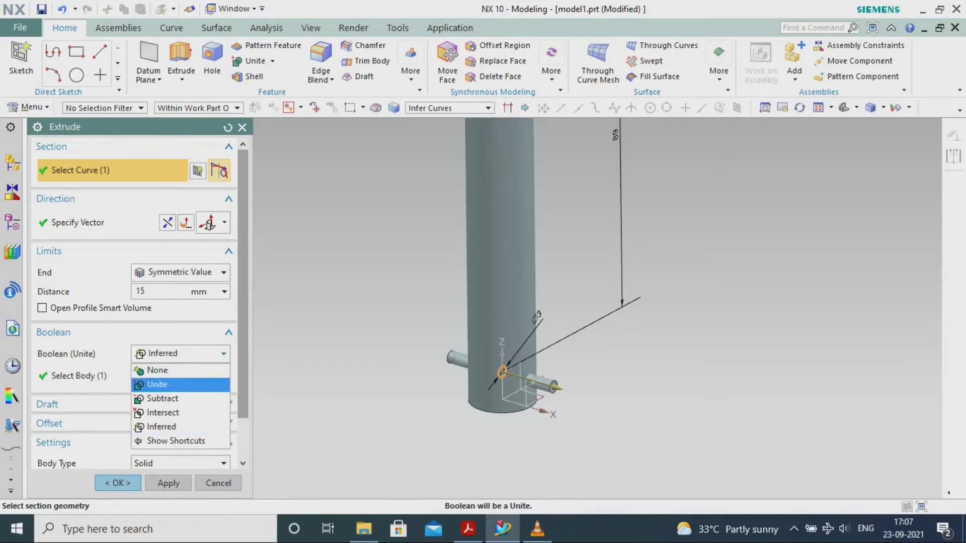
left_click(166, 399)
left_click(117, 483)
scroll(322, 377, "down", 3)
scroll(323, 377, "up", 1)
scroll(323, 377, "down", 1)
scroll(397, 146, "up", 1)
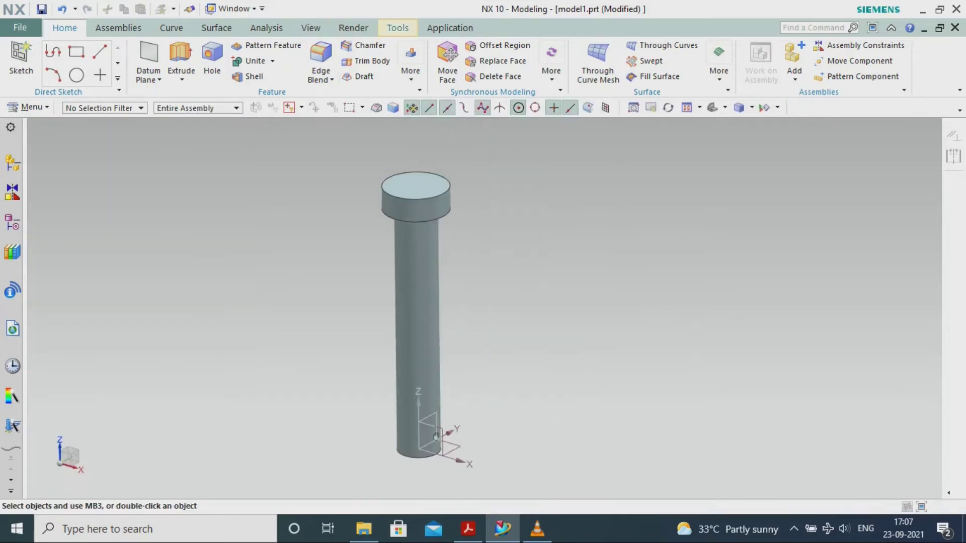
Step: Change the pin body's display colour to olive brown
left_click(310, 28)
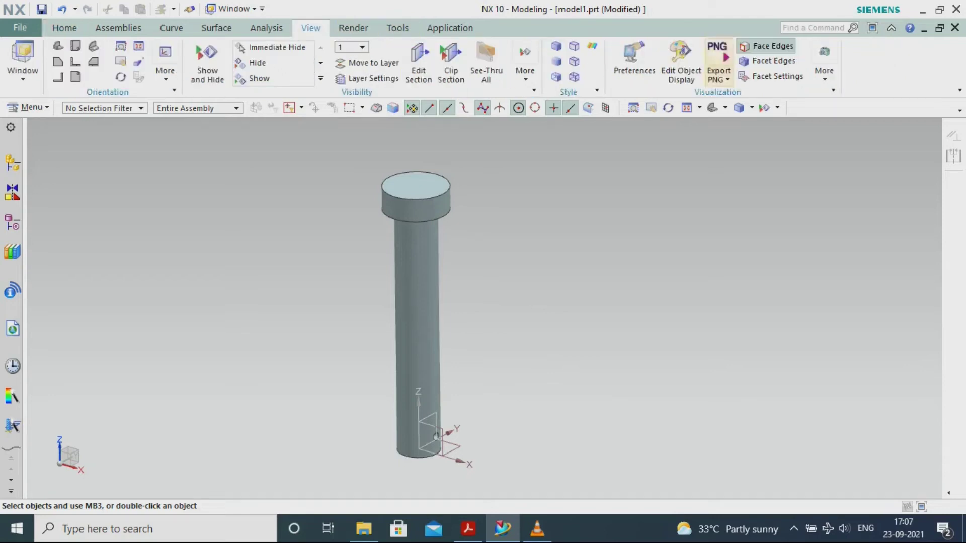
key("ctrl+j")
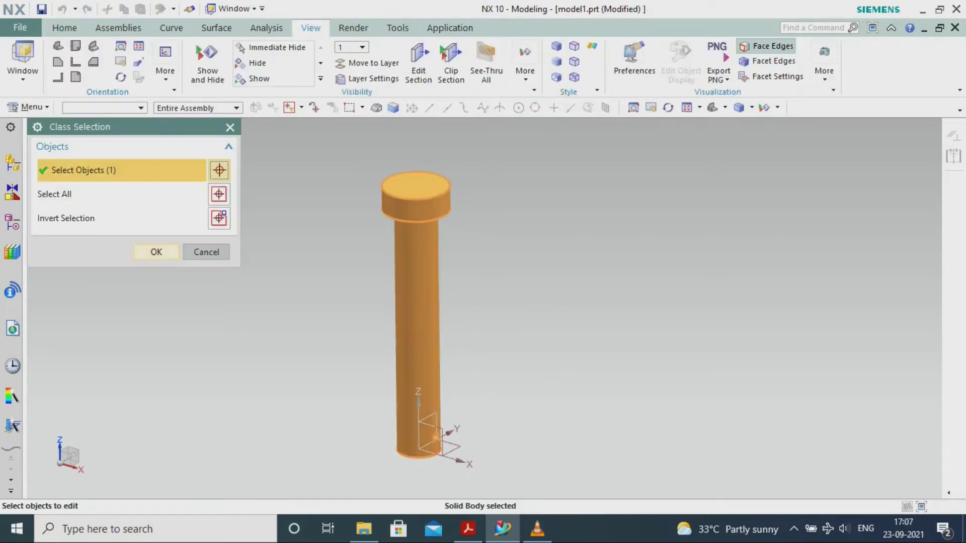
left_click(156, 252)
left_click(175, 209)
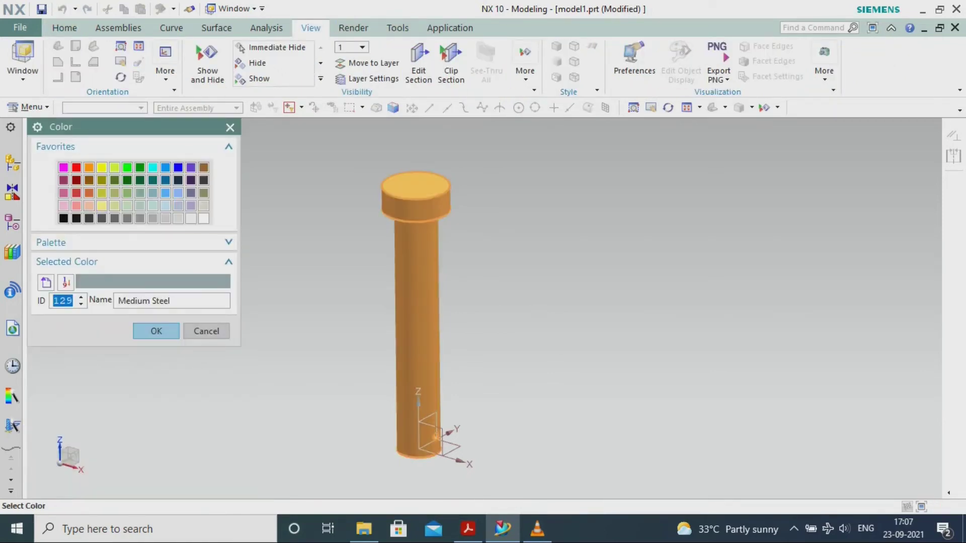
left_click(204, 193)
left_click(156, 331)
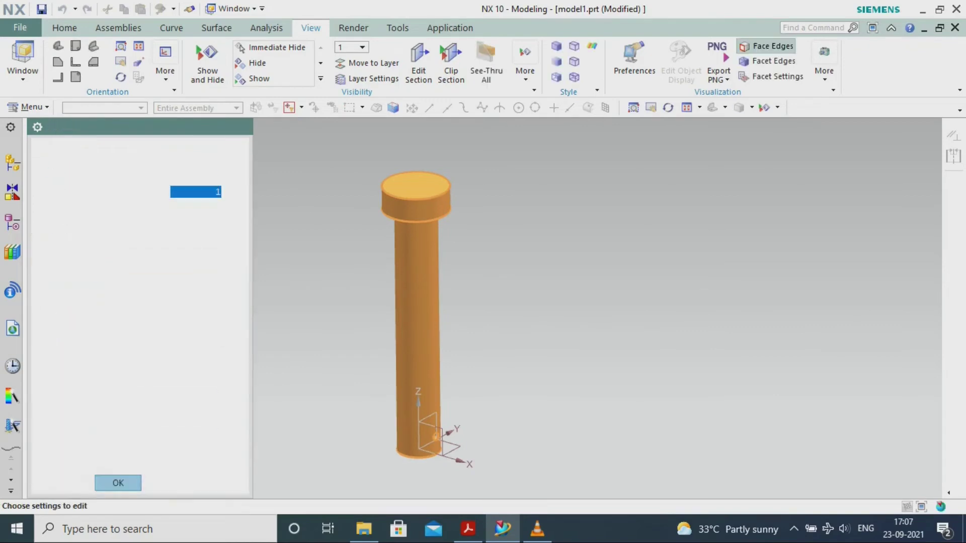
left_click(118, 483)
left_click(315, 298)
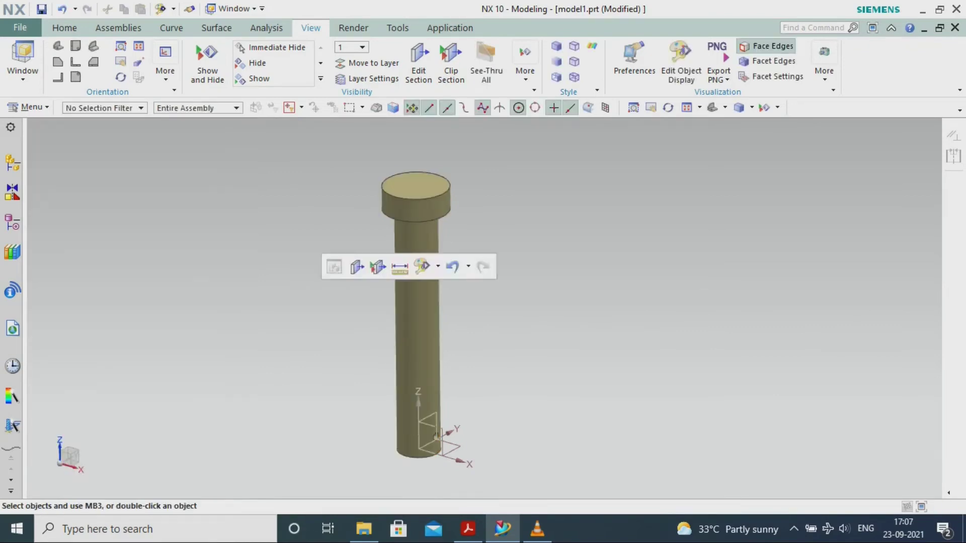
Step: Save the finished part under the name pin in the universal_coupling folder
middle_click_drag(314, 302, 362, 302)
middle_click_drag(428, 229, 430, 225)
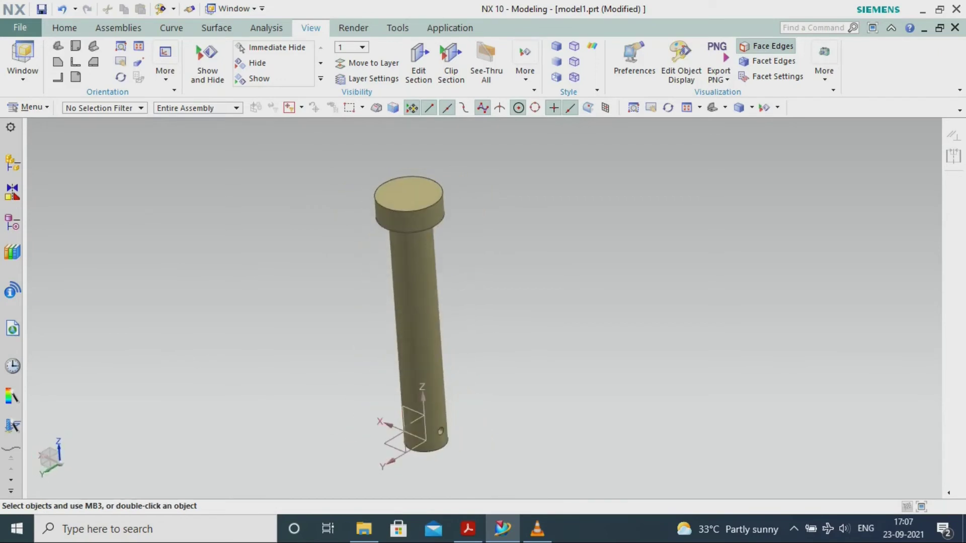
scroll(258, 266, "up", 1)
left_click(712, 108)
scroll(279, 327, "down", 1)
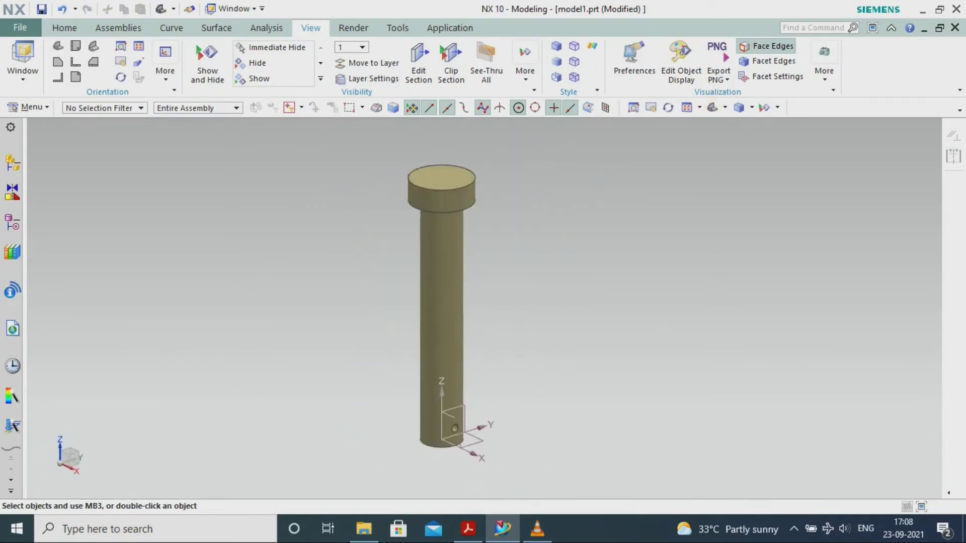
left_click(20, 27)
mouse_move(34, 114)
left_click(189, 146)
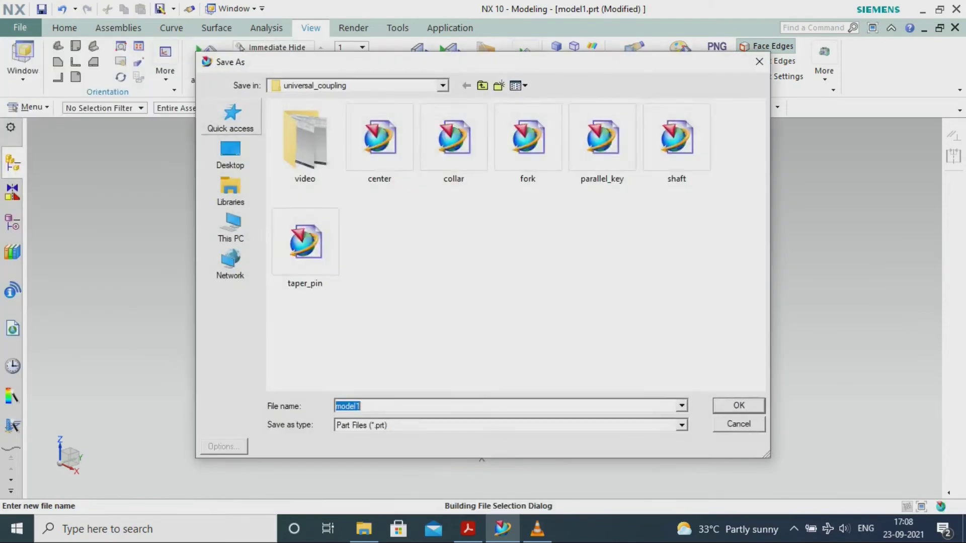
type("pin")
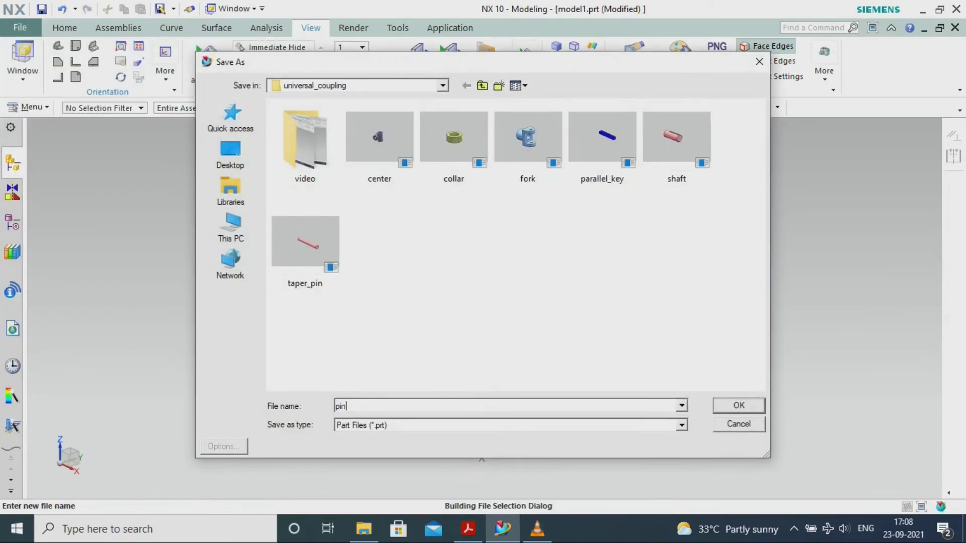
key("Return")
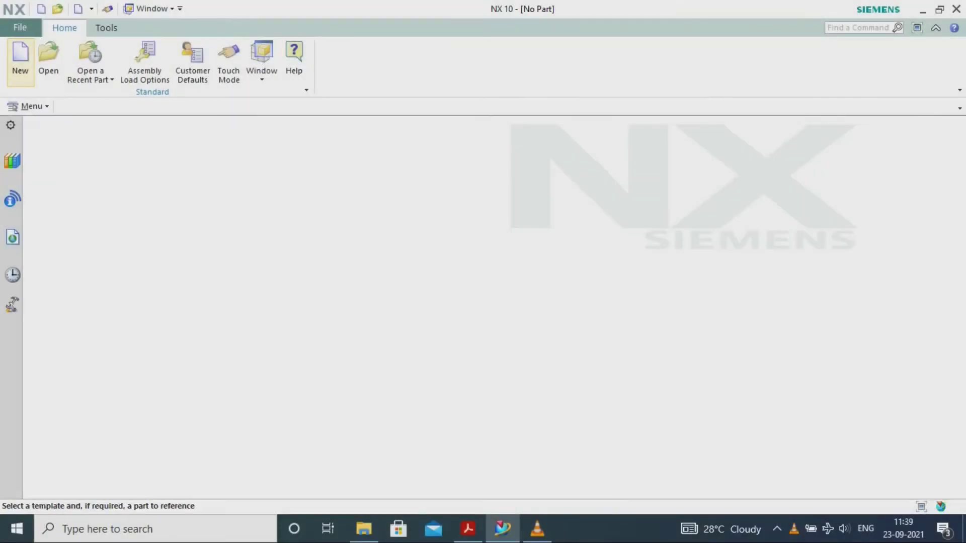
Step: Create a new model part and, in an Extrude sketch on the XY plane, draw an origin-centred circle about 76.3 mm in diameter
left_click(530, 497)
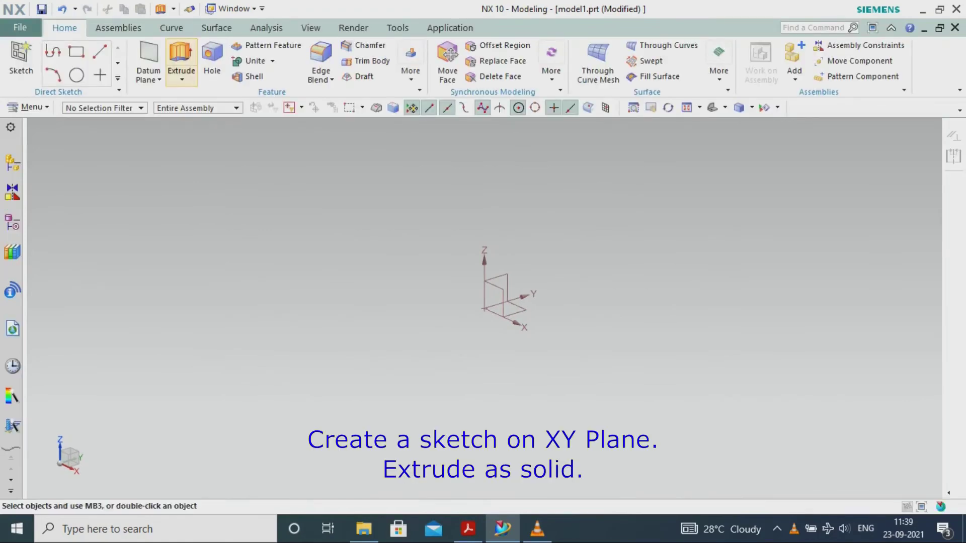
left_click(182, 56)
left_click(515, 311)
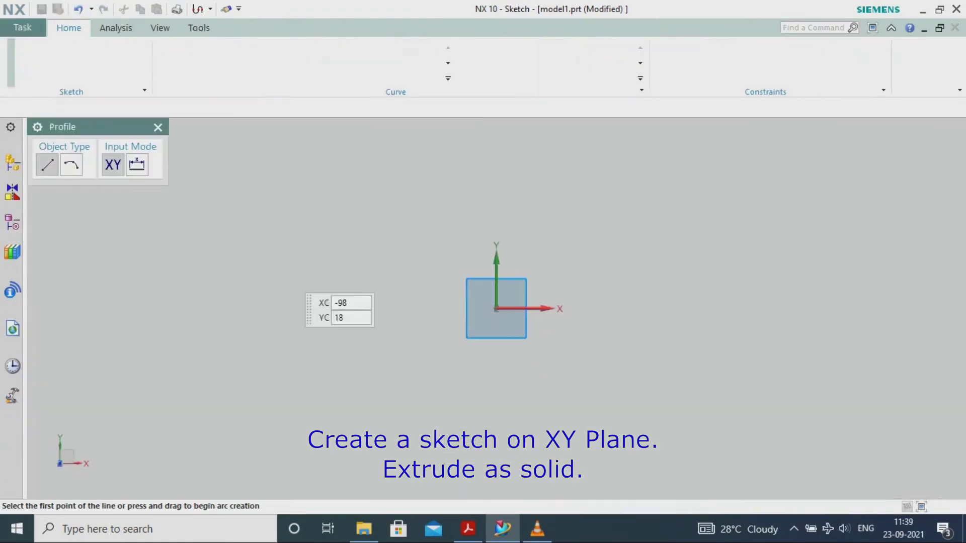
left_click(302, 53)
left_click(495, 307)
left_click(433, 361)
key("Escape")
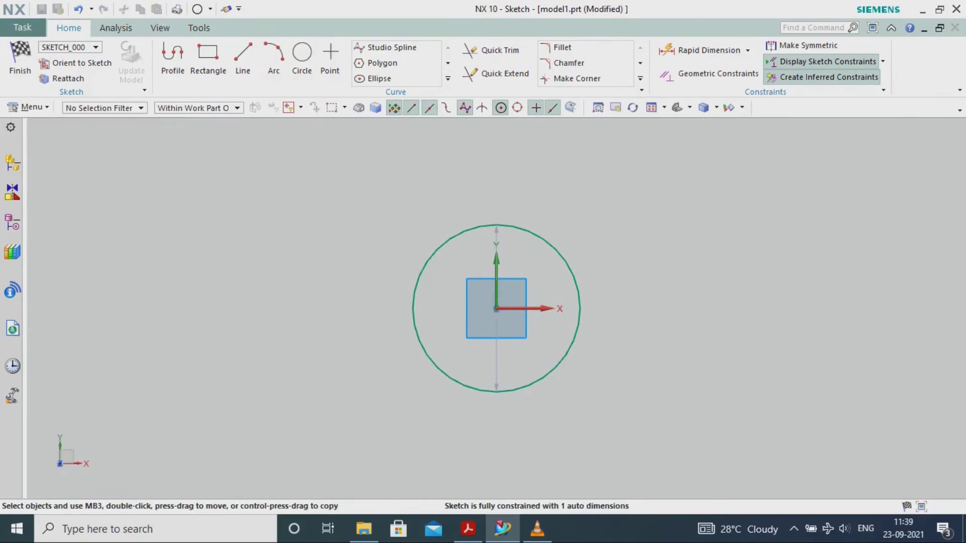
Step: Set the circle's diameter to 25 mm and finish the sketch
double_click(610, 220)
type("30")
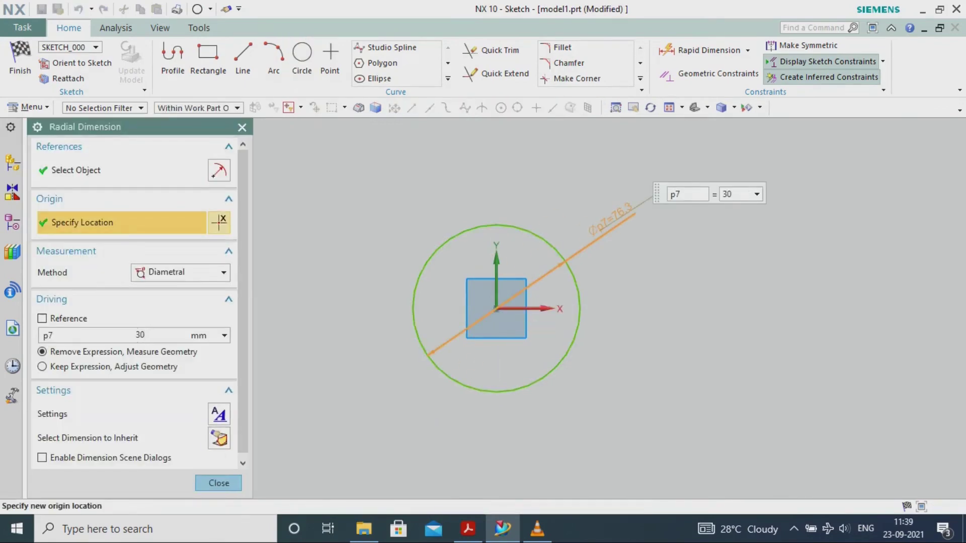
key("Return")
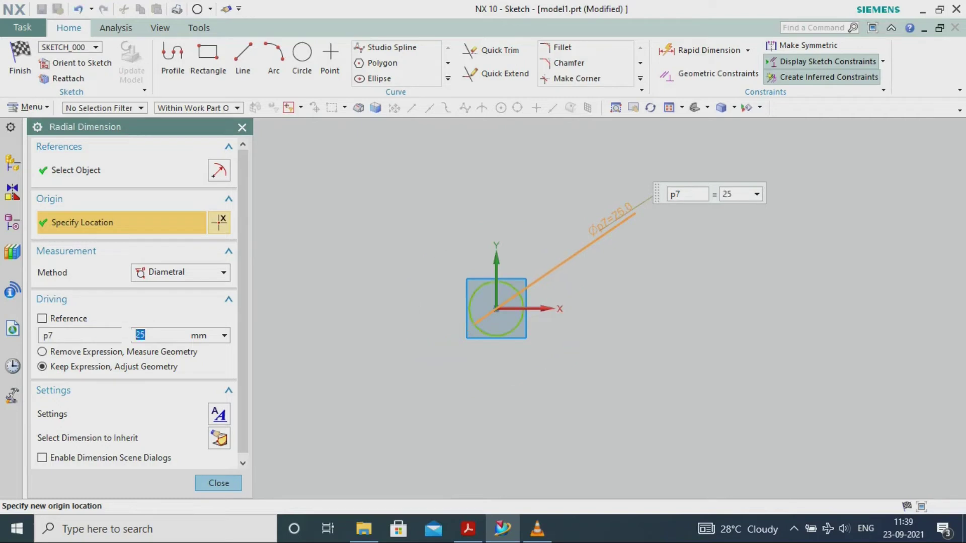
left_click(218, 482)
left_click(20, 60)
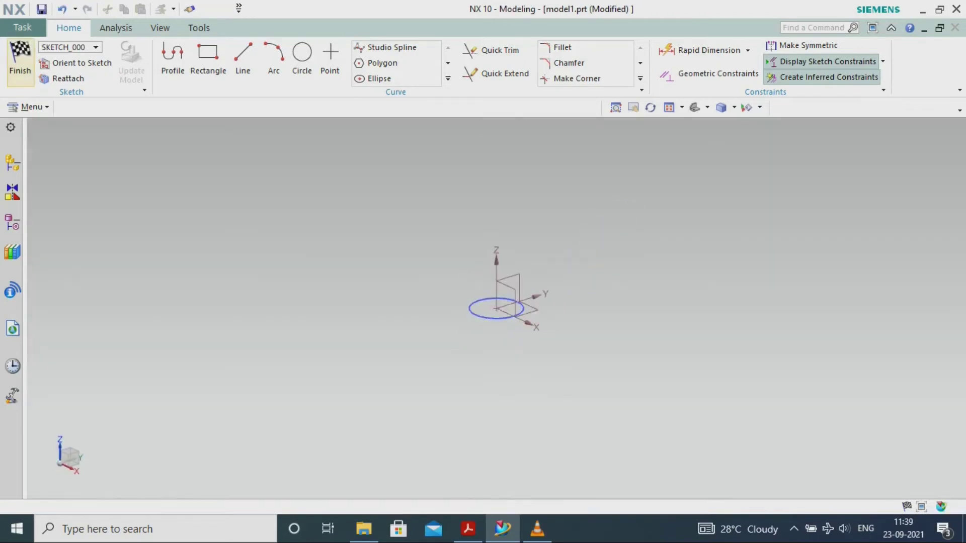
Step: Extrude the 25 mm circle symmetrically by 5 mm as a solid disc
key("x")
left_click(223, 272)
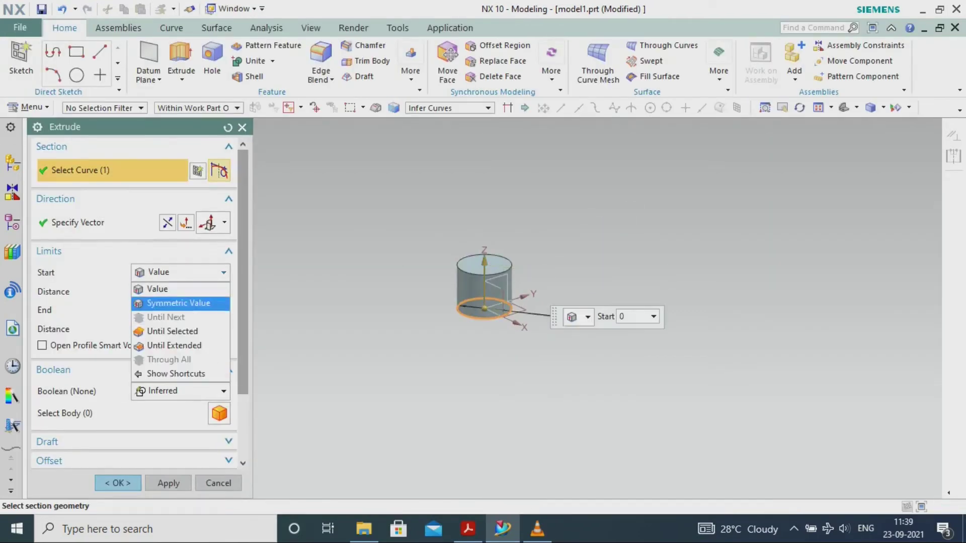
left_click(180, 302)
type("5")
key("Return")
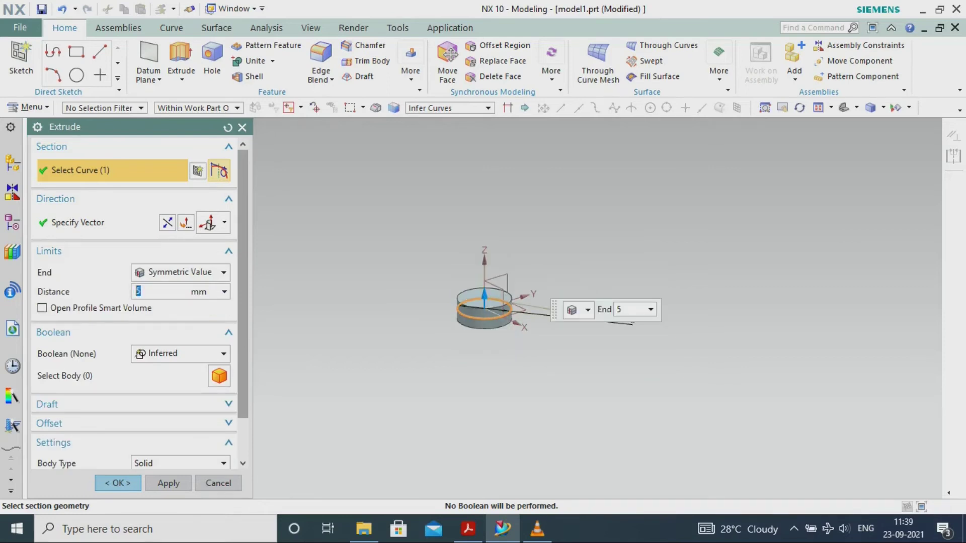
left_click(118, 483)
scroll(483, 305, "up", 6)
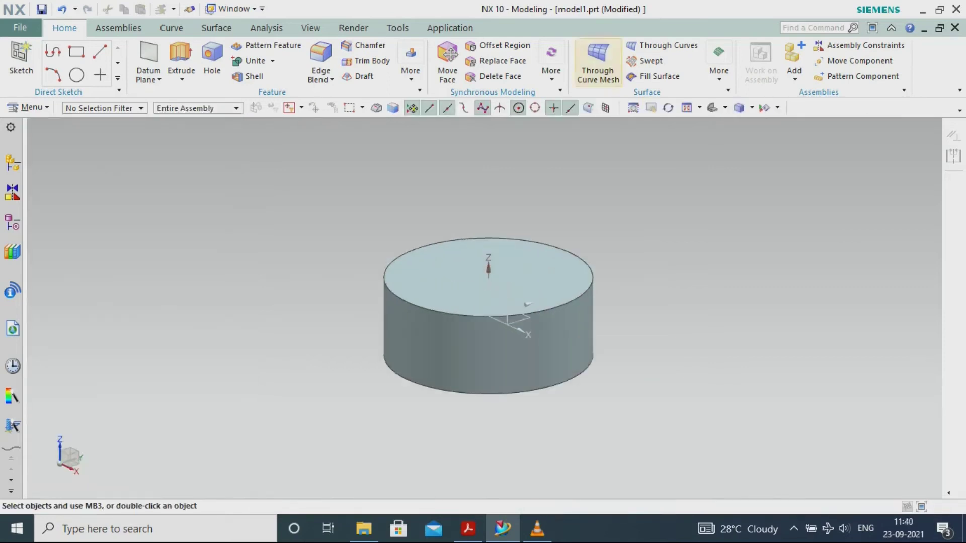
Step: Cut a simple 16 mm diameter hole through the body at the centre of the disc's upper face
left_click(212, 63)
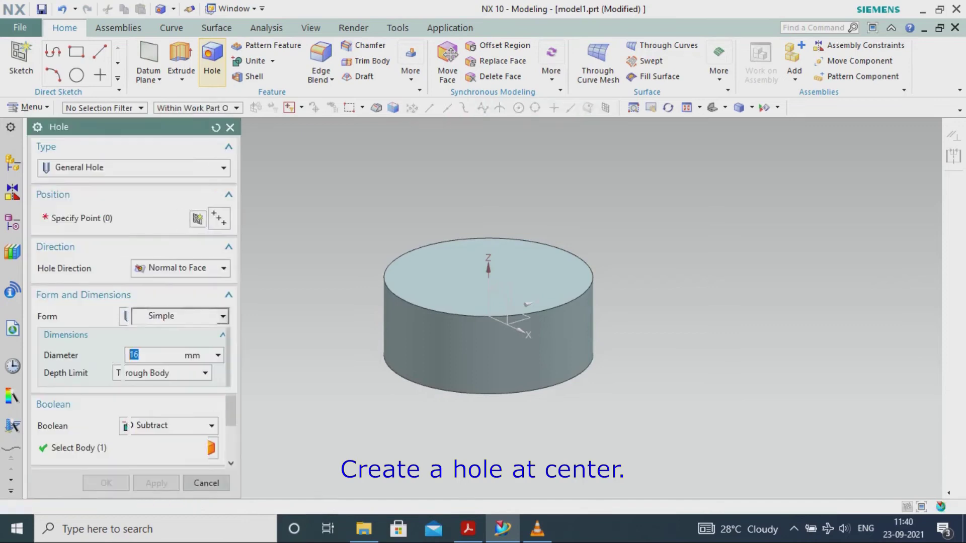
left_click(596, 288)
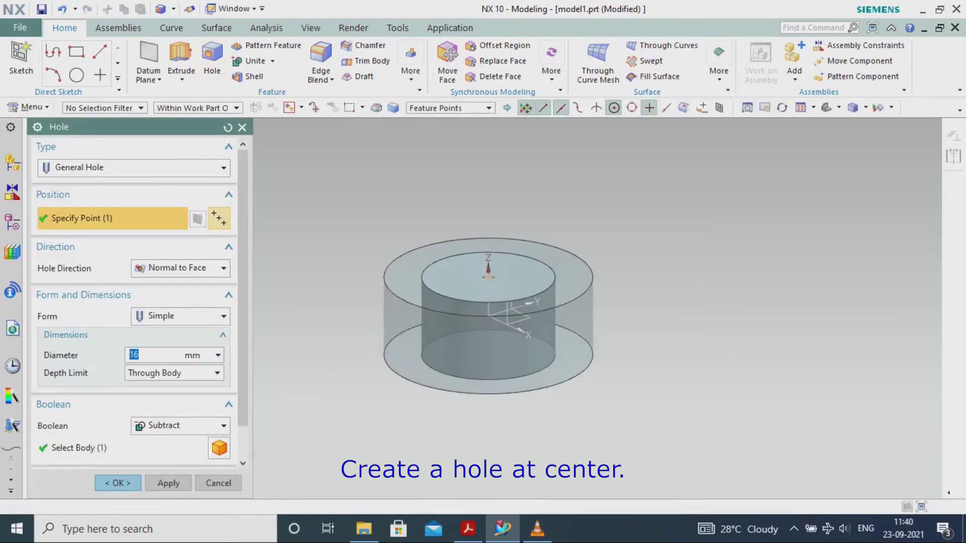
left_click(118, 483)
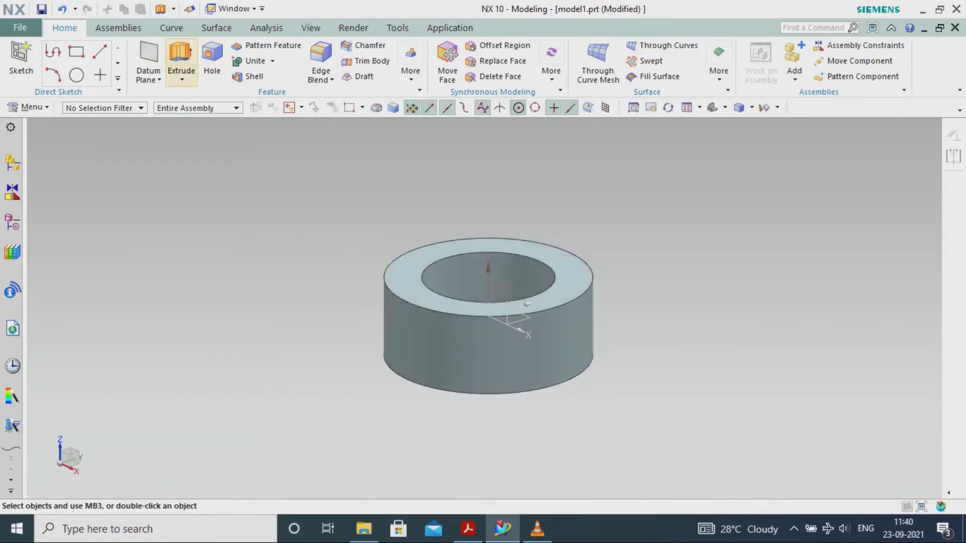
Step: Start an Extrude sketch on the YZ plane, draw a circle centred on the origin and set its diameter to 3 mm
left_click(180, 60)
left_click(526, 305)
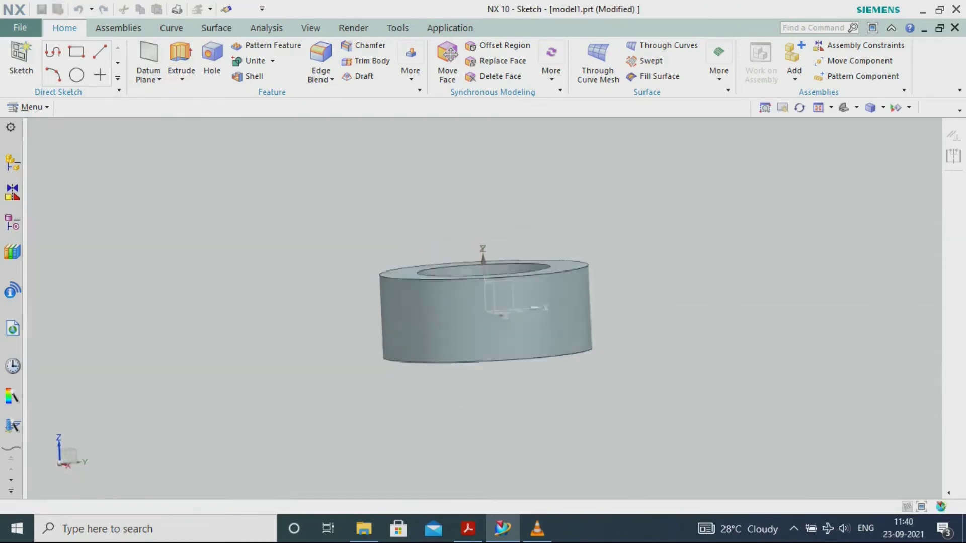
left_click(302, 62)
left_click(497, 308)
left_click(470, 321)
key("Escape")
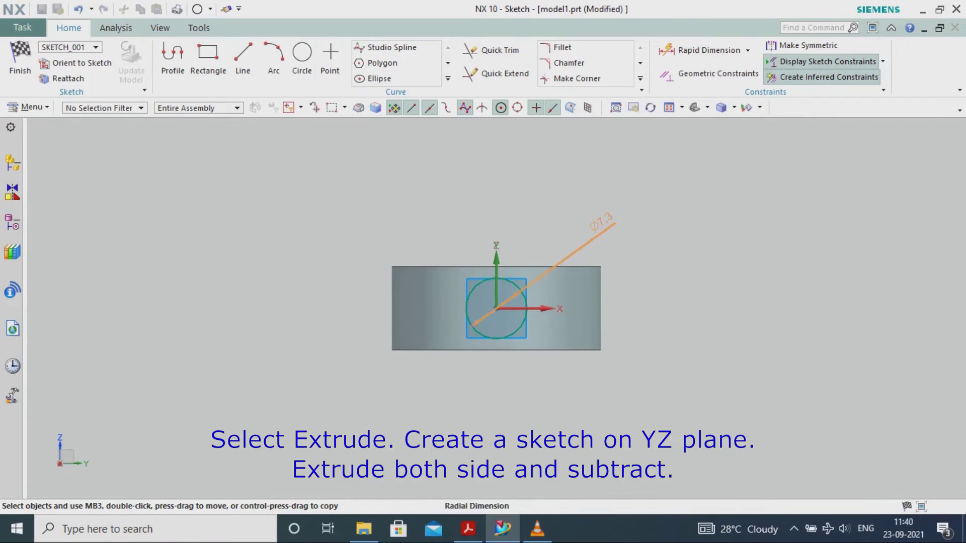
double_click(601, 222)
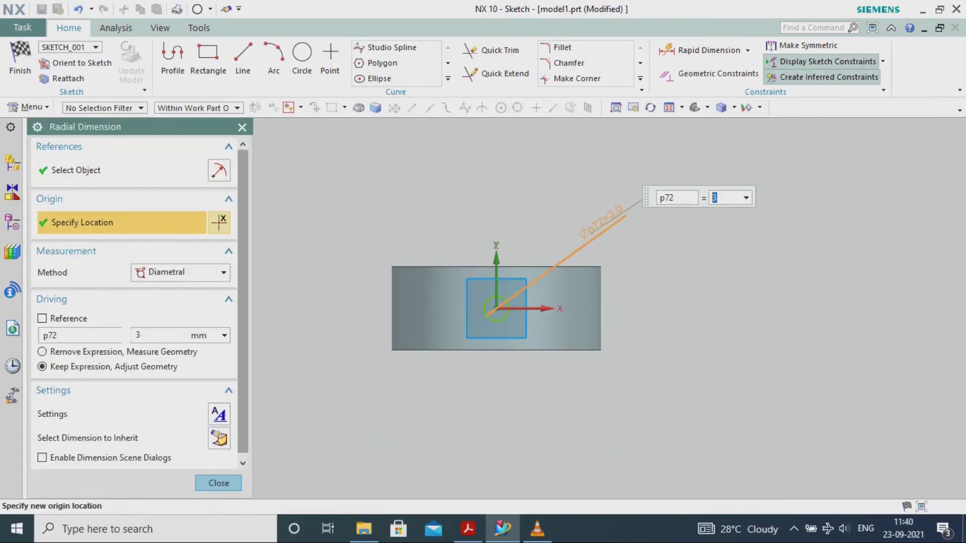
Step: Finish the sketch and extrude the 3 mm circle symmetrically by 22 mm, subtracting it from the collar to cut the cross hole
left_click(218, 483)
left_click(20, 61)
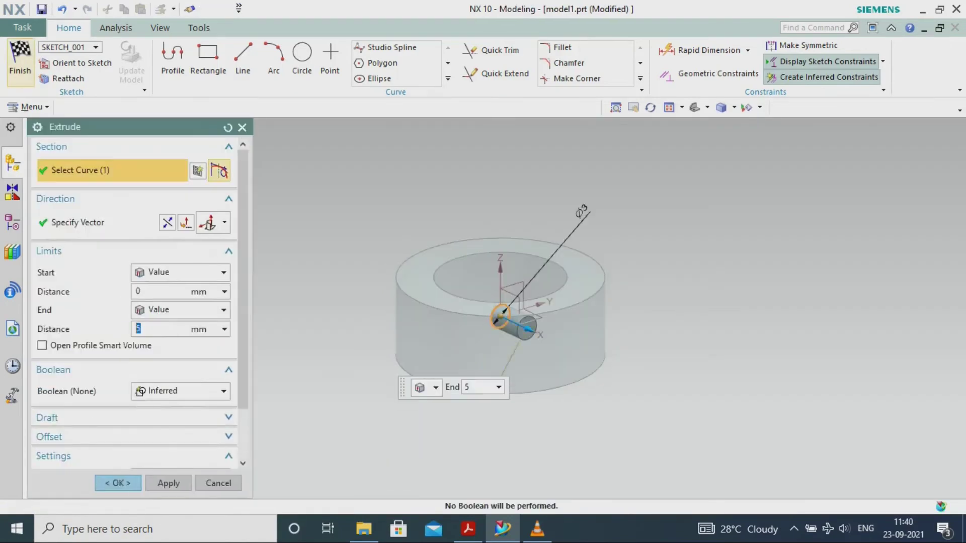
left_click(224, 272)
left_click(171, 302)
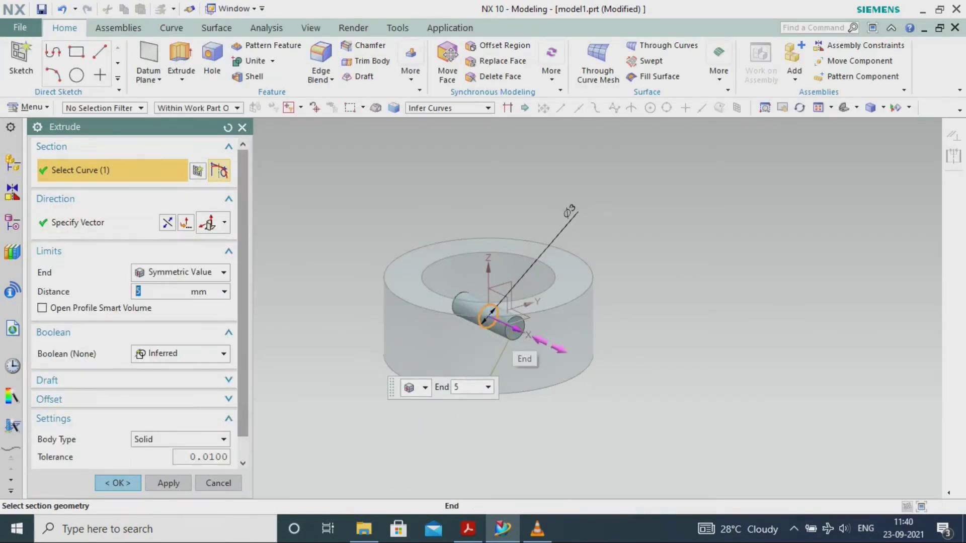
left_click_drag(516, 329, 606, 371)
left_click(181, 354)
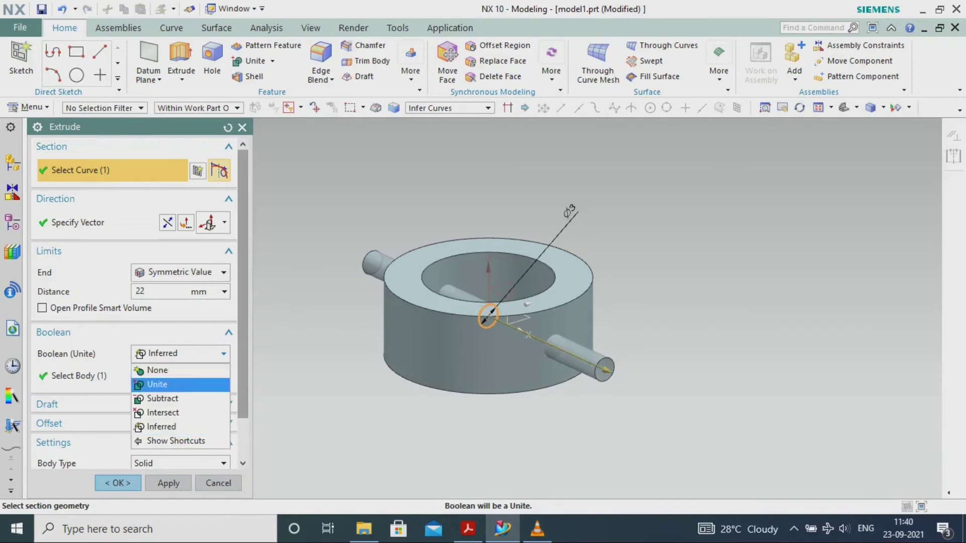
left_click(163, 400)
left_click(117, 483)
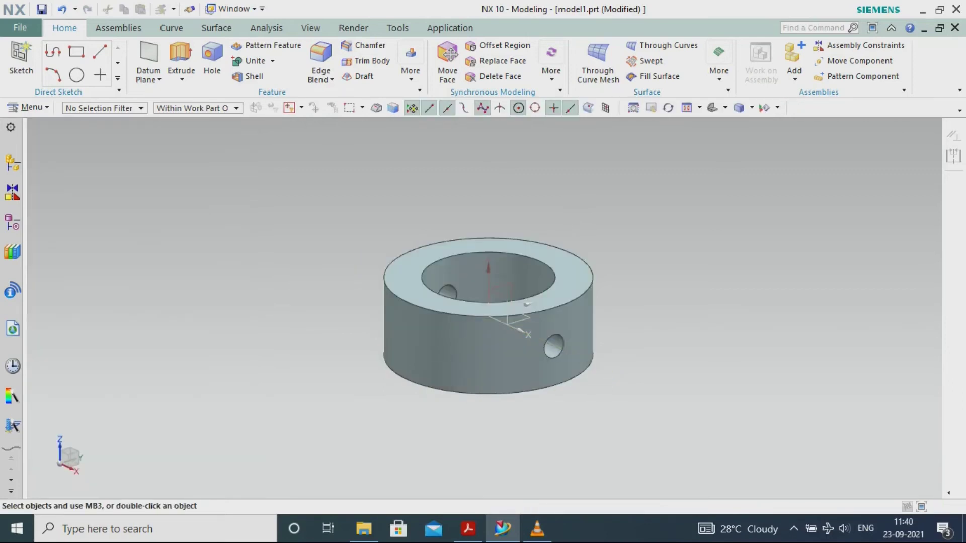
Step: Change the collar body's display colour to a light olive yellow
left_click(310, 28)
left_click(681, 61)
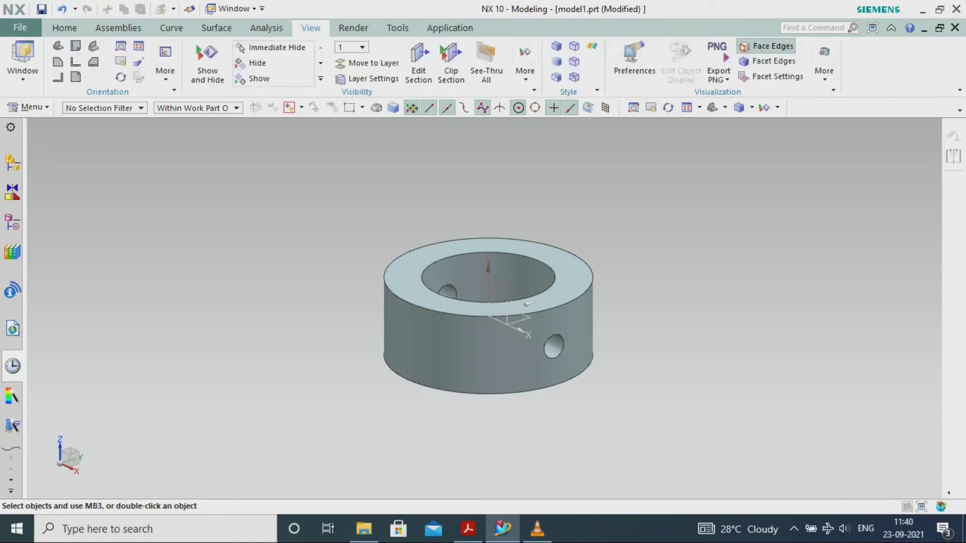
left_click(453, 342)
left_click(156, 252)
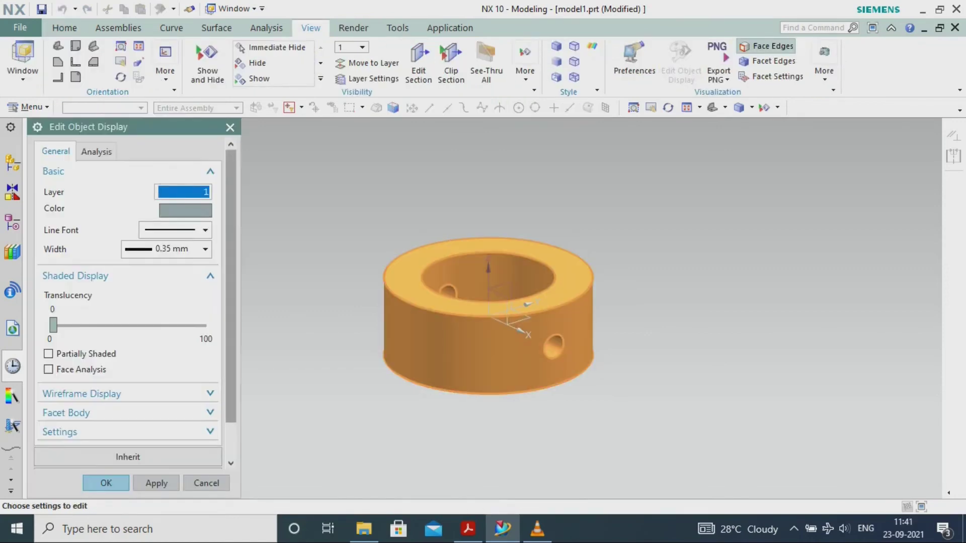
left_click(174, 209)
left_click(89, 193)
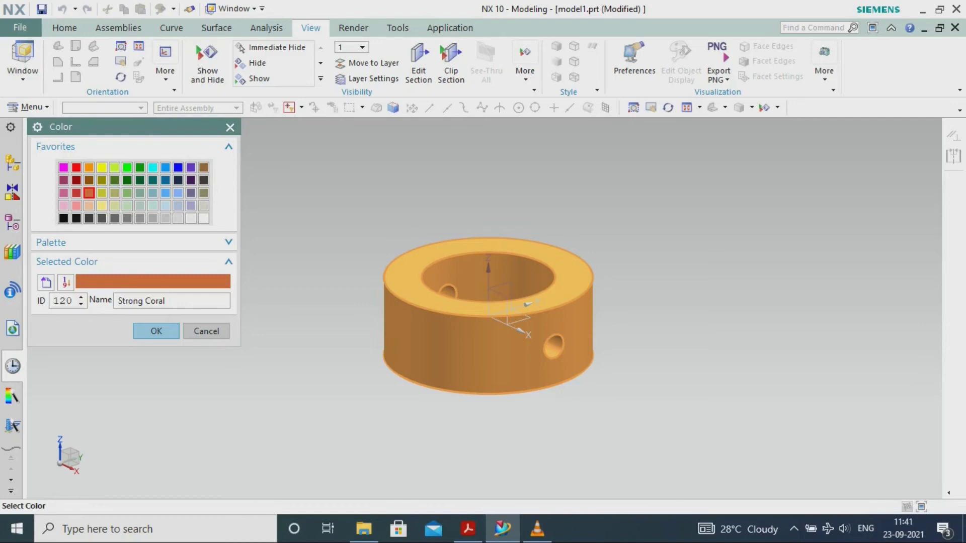
left_click(115, 193)
left_click(156, 331)
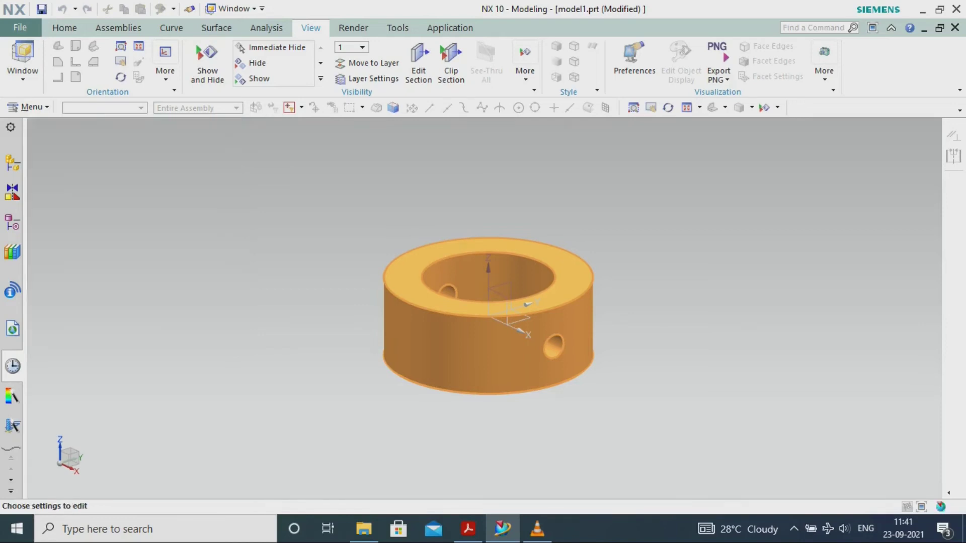
left_click(117, 482)
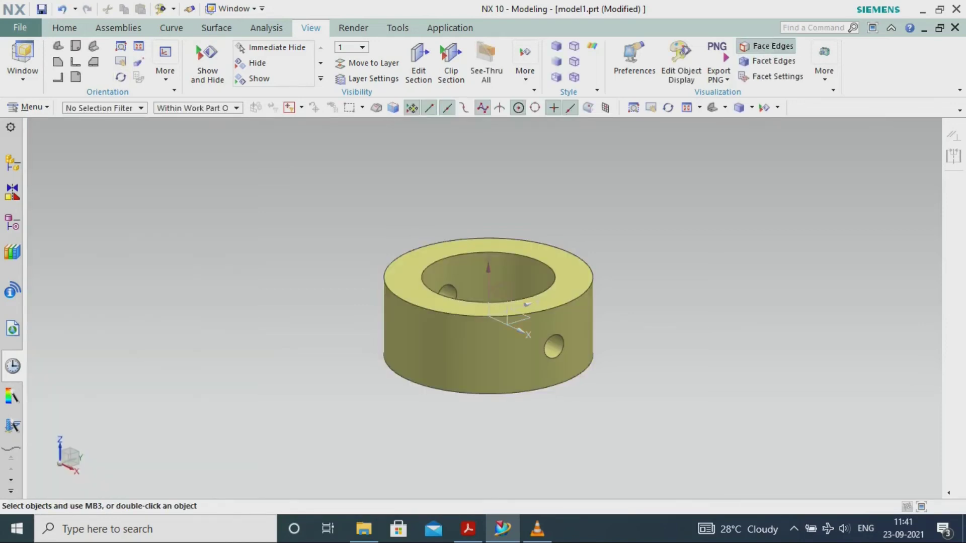
Step: Save the part as collar in the universal_coupling folder
left_click(20, 28)
mouse_move(38, 114)
left_click(194, 118)
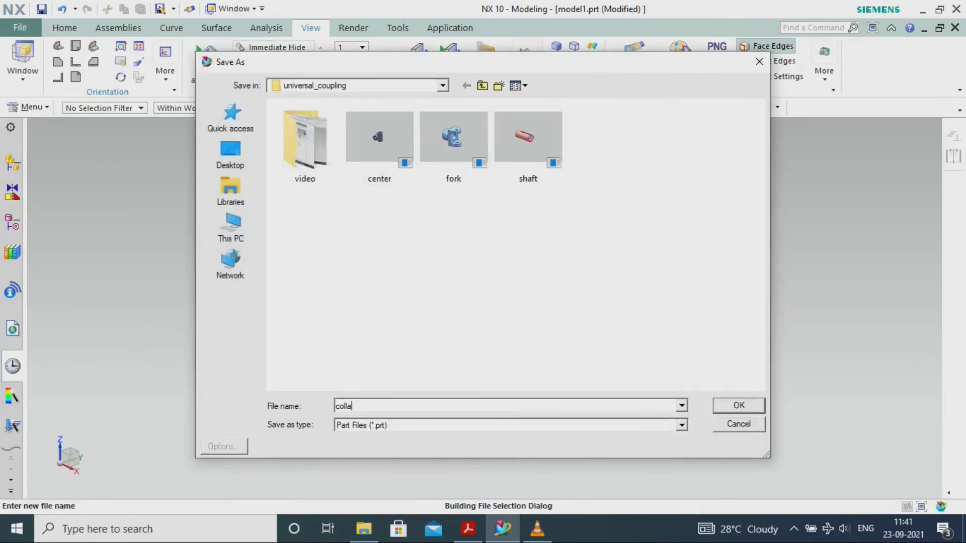
key("Return")
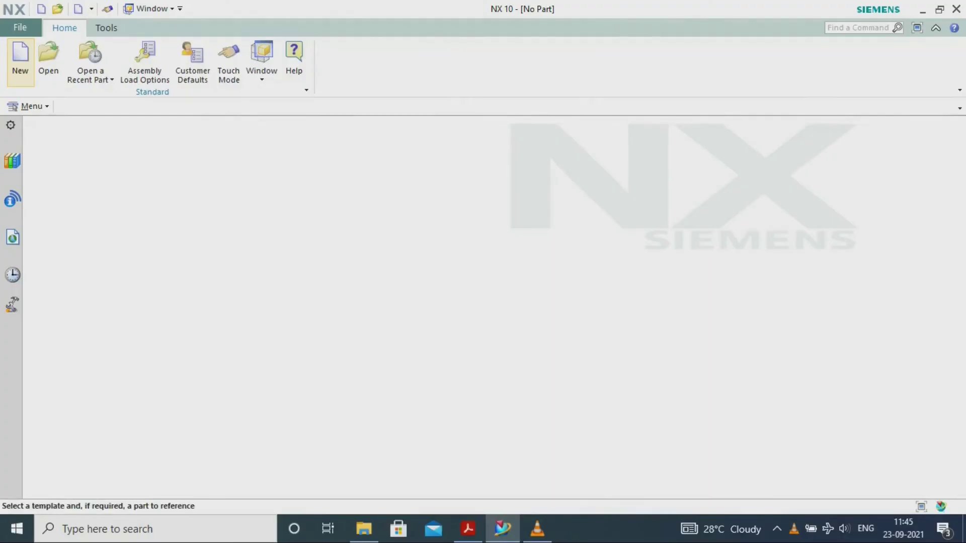
Step: Create a new model part and start a Revolve sketch on the XZ plane
key("ctrl+n")
key("Return")
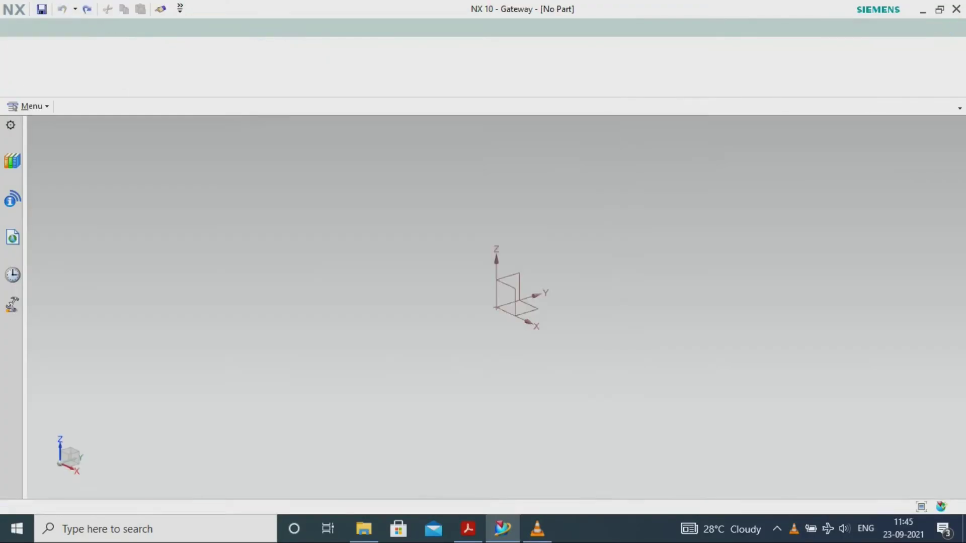
left_click(182, 79)
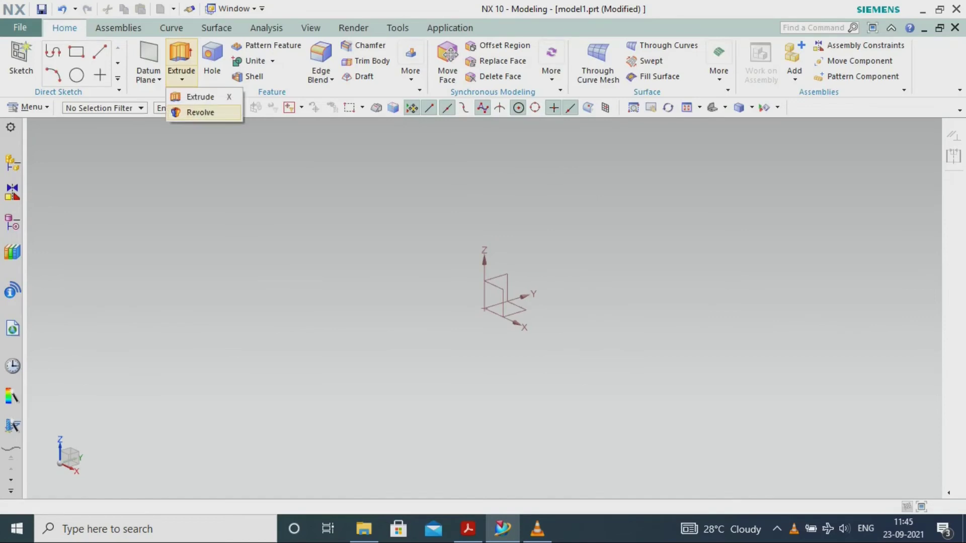
left_click(199, 112)
left_click(493, 301)
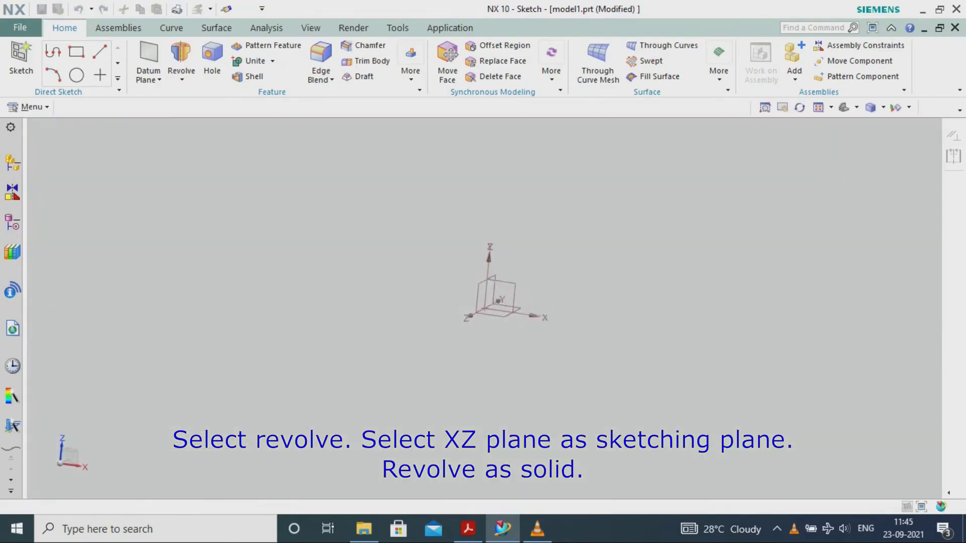
middle_click_drag(526, 233, 512, 268, "shift")
Step: Sketch a horizontal line about 72 mm long just above the X axis, crossing the Z axis
left_click(243, 59)
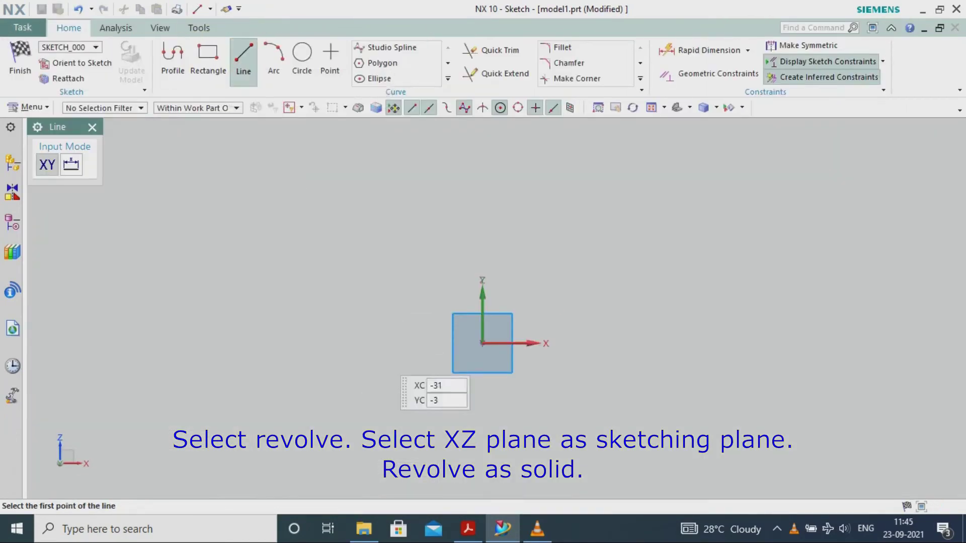
left_click(397, 340)
left_click(643, 340)
key("Escape")
scroll(639, 442, "up", 1)
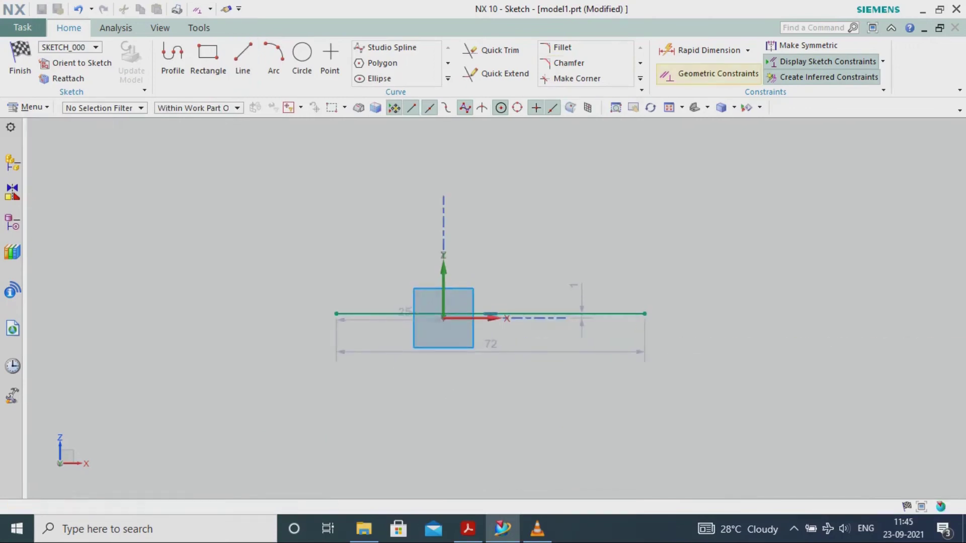
Step: Constrain the line collinear with the X axis and make its endpoints symmetric about the Z axis
left_click(709, 74)
left_click(377, 314)
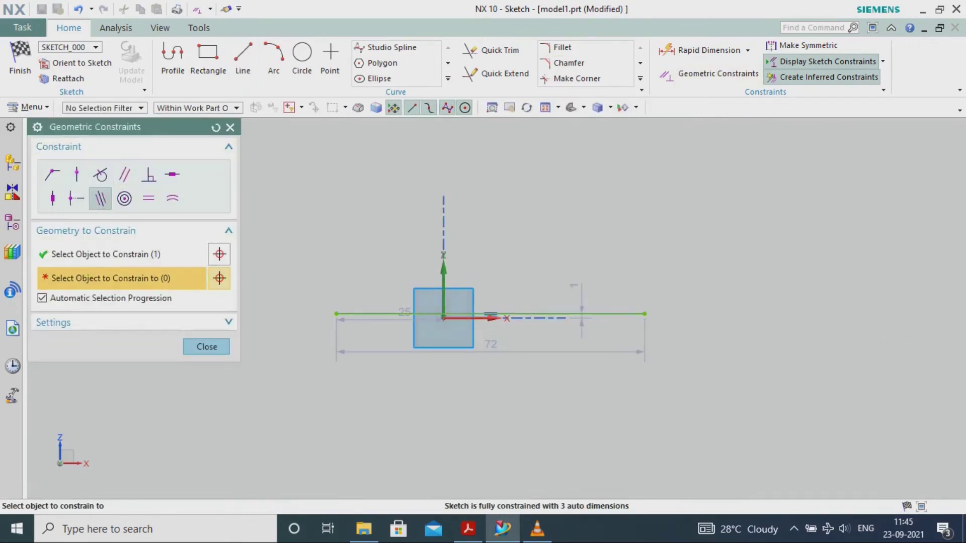
left_click(808, 45)
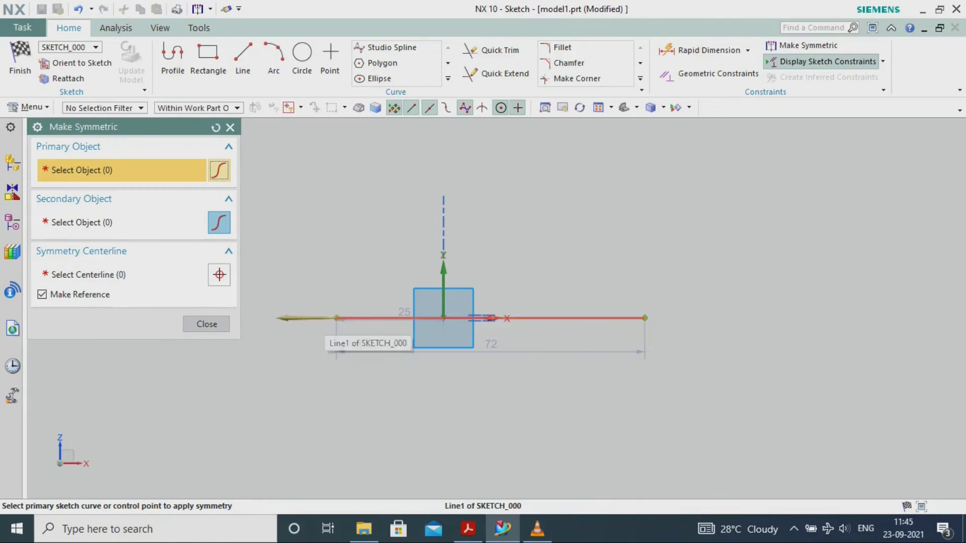
left_click(322, 318)
left_click(648, 318)
left_click(443, 226)
left_click(206, 324)
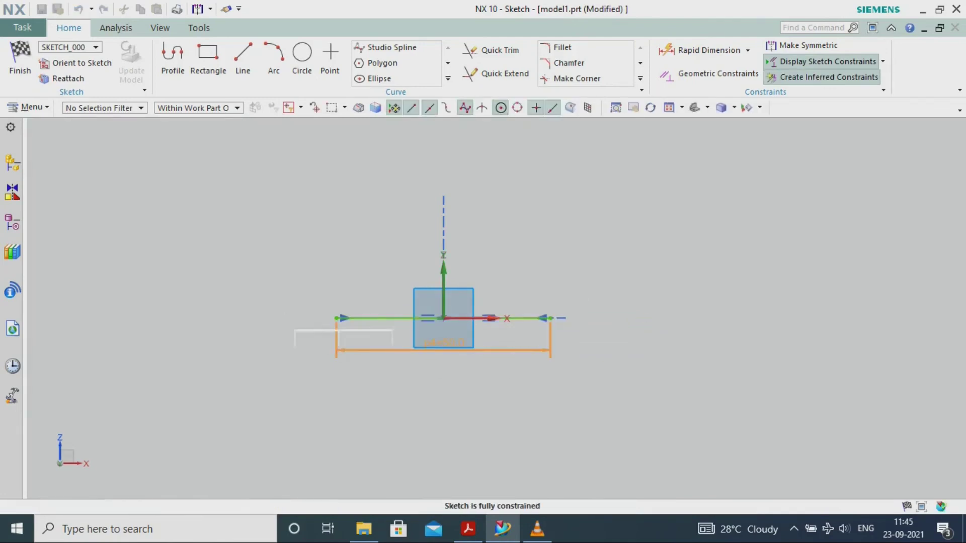
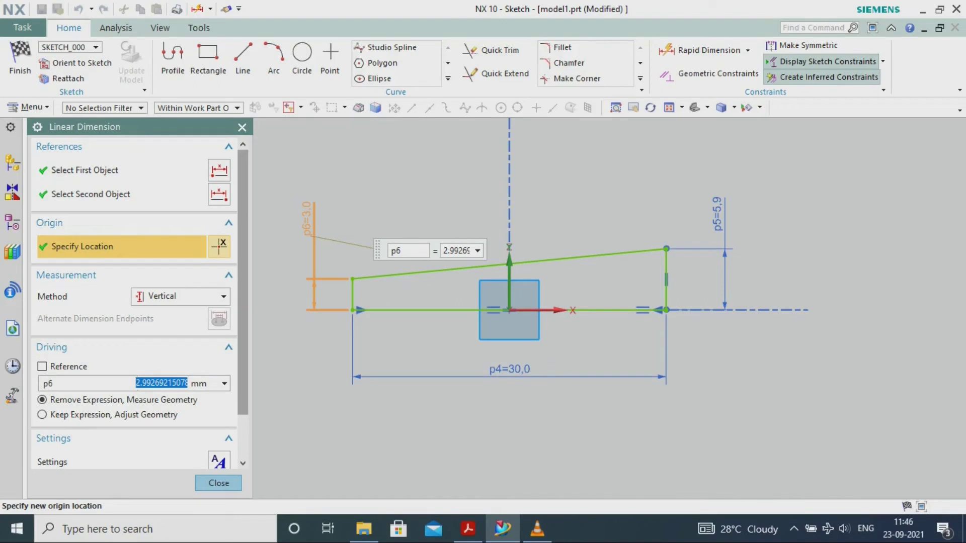
Step: Set the tapered profile's height to 3/2 mm at its negative X end and 4/2 mm at its positive X end
type("3/2")
key("Return")
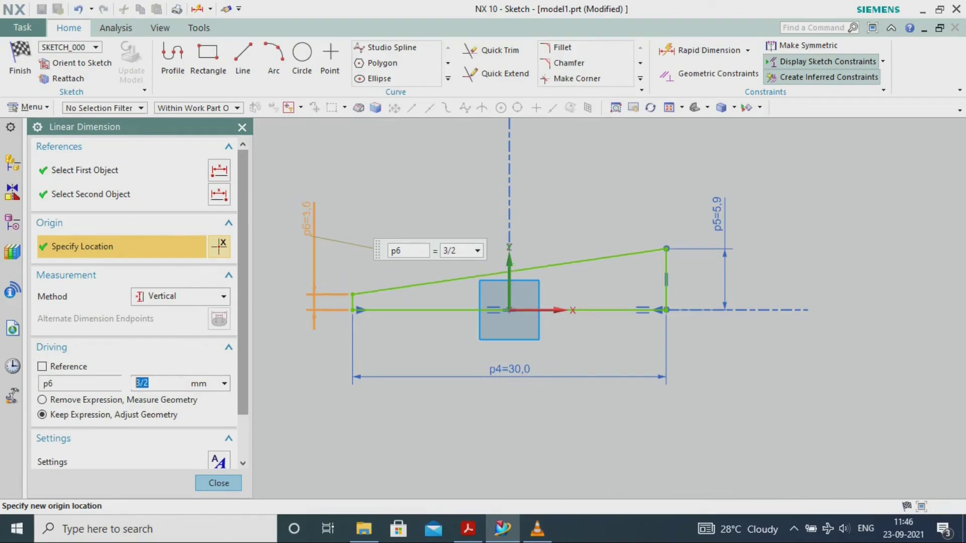
double_click(717, 221)
type("4/2")
key("Return")
left_click(219, 482)
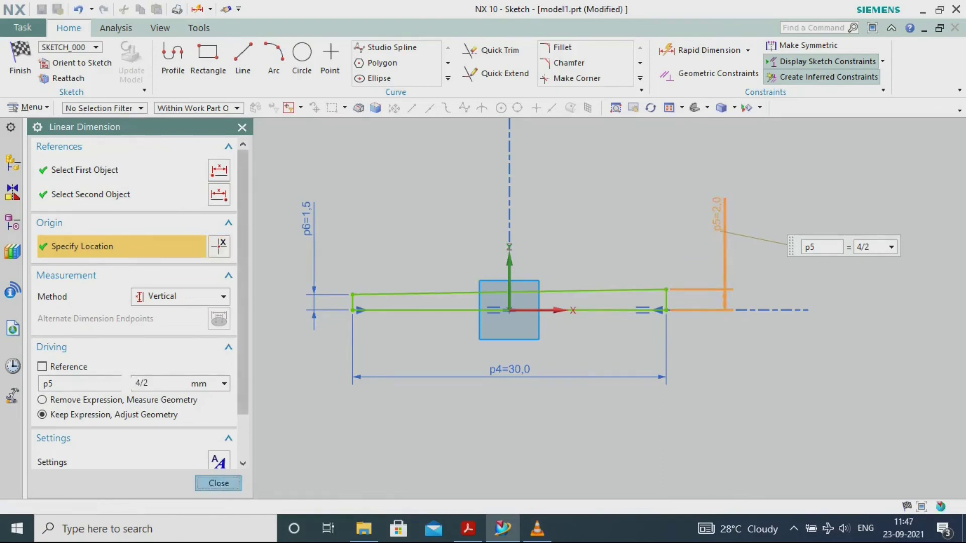
Step: Finish the sketch and revolve the tapered profile 360° about its base line as a solid
left_click(20, 60)
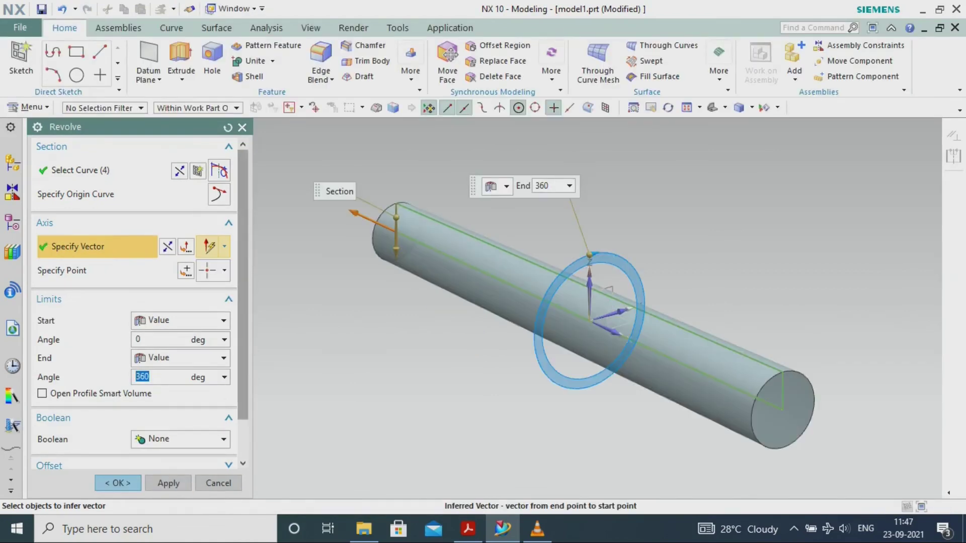
left_click(118, 482)
scroll(393, 355, "down", 2)
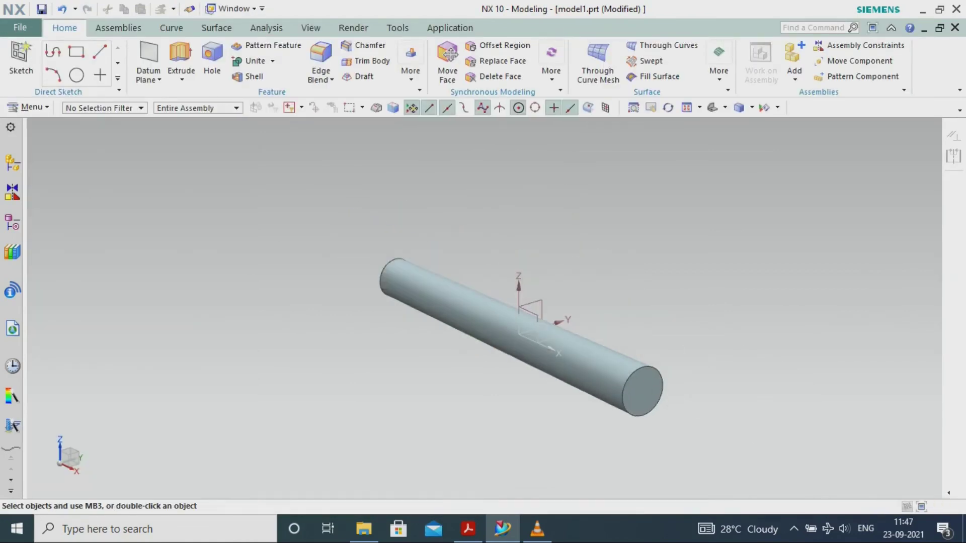
Step: Change the taper pin body's display colour to light pink
left_click(310, 28)
left_click(681, 61)
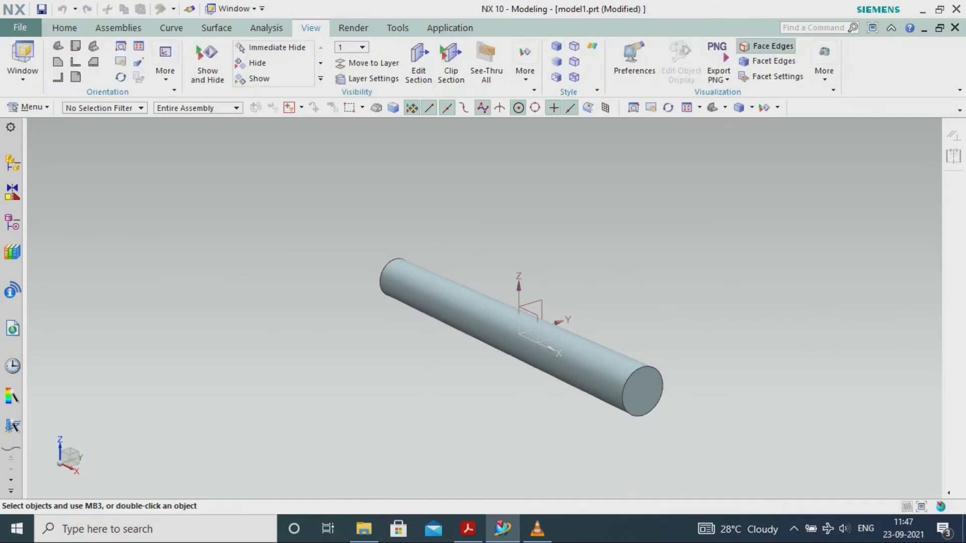
left_click(563, 353)
key("Return")
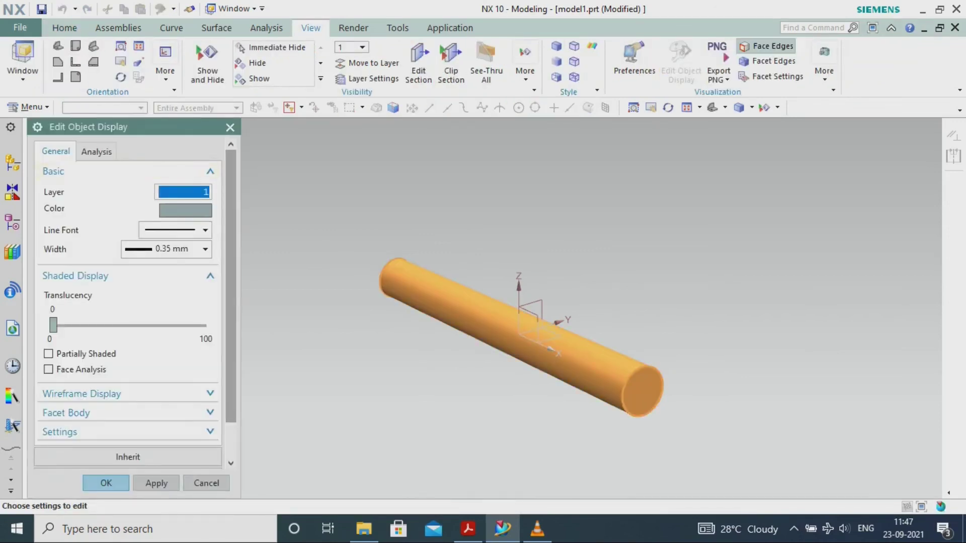
left_click(185, 210)
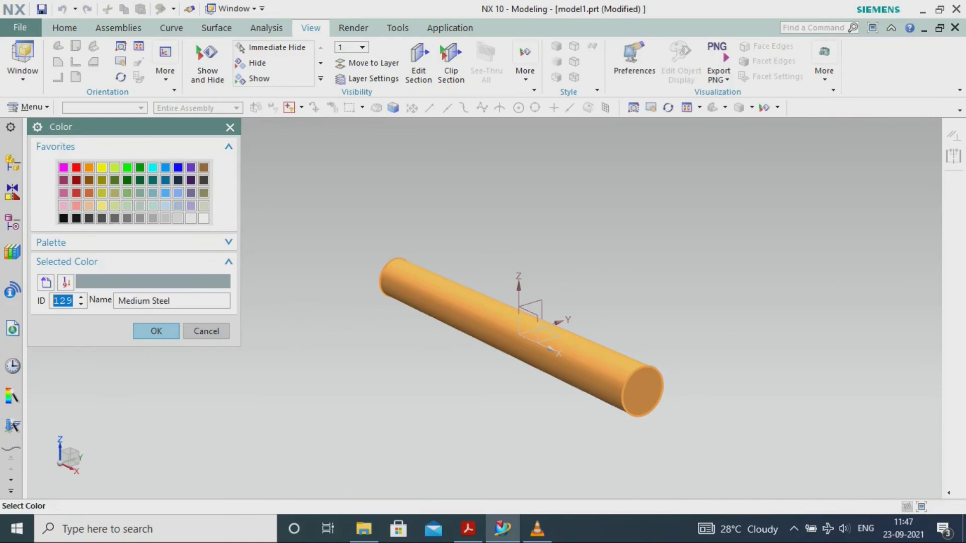
left_click(64, 206)
left_click(76, 205)
left_click(156, 331)
left_click(168, 483)
left_click(118, 482)
left_click(283, 434)
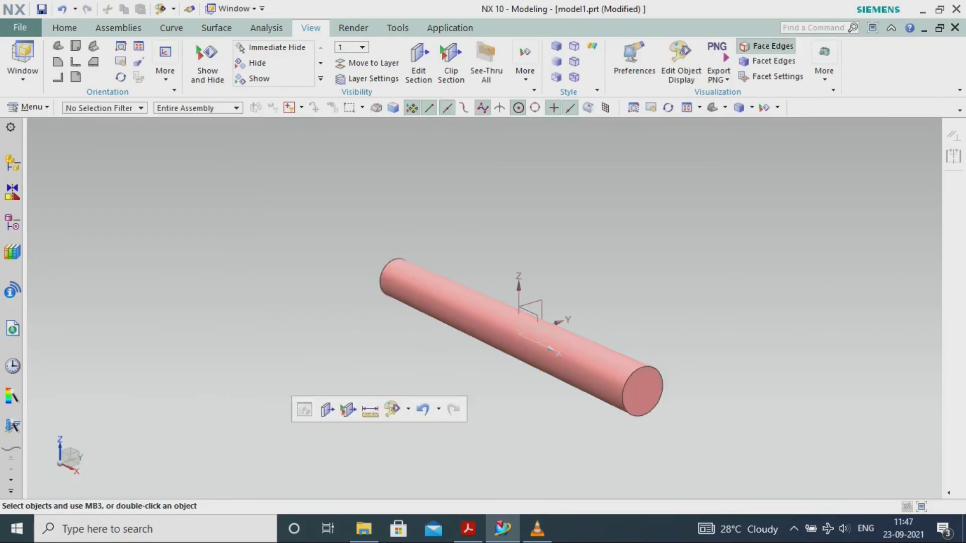
Step: Save the part as taper_pin in the universal_coupling folder
left_click(20, 28)
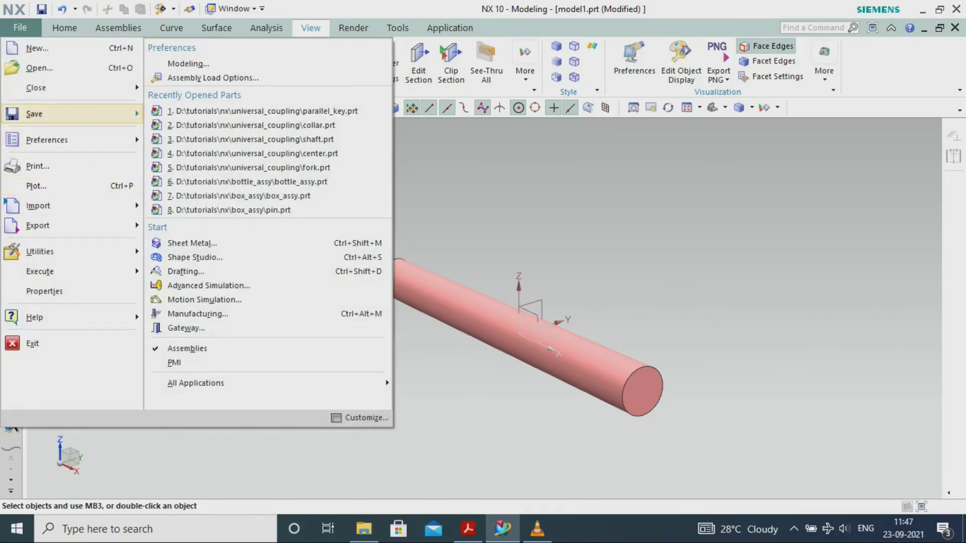
mouse_move(75, 113)
left_click(201, 101)
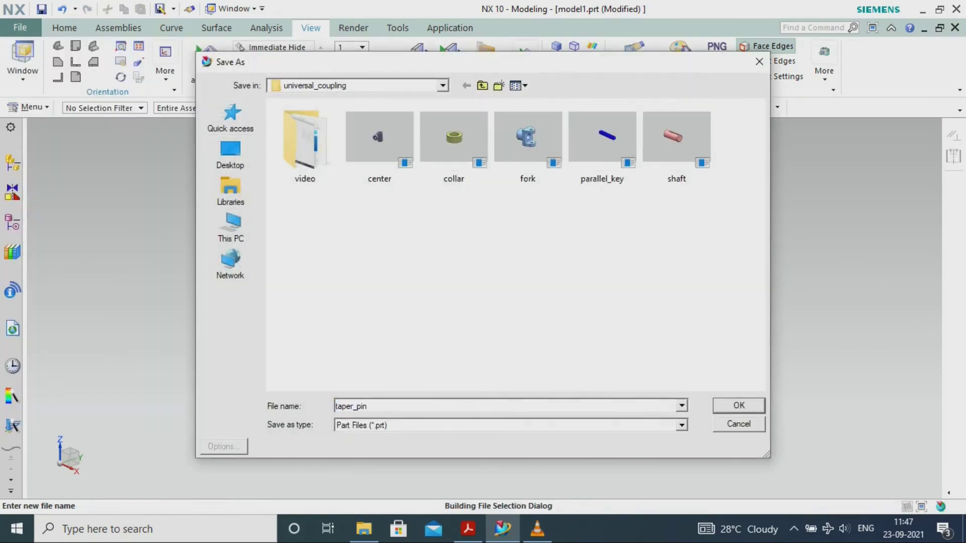
key("Return")
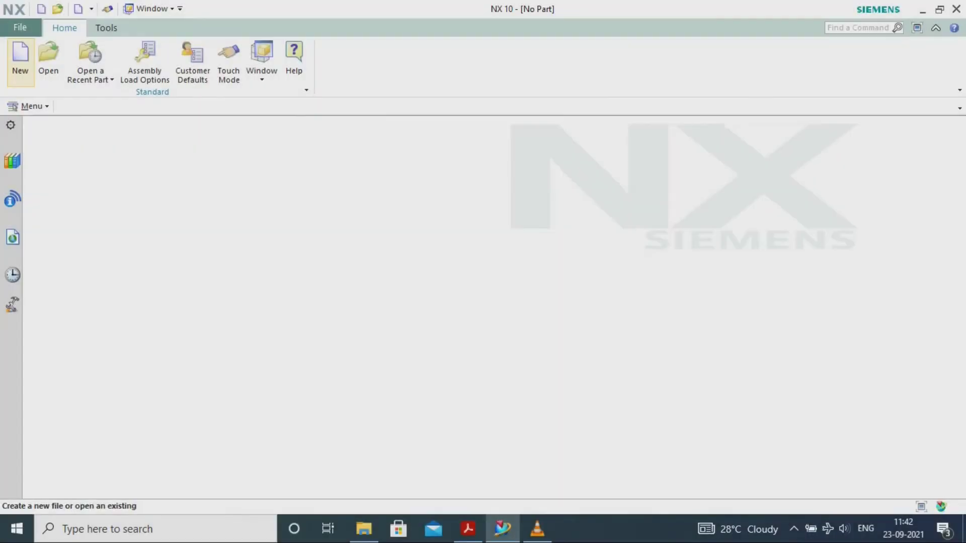
Step: Create another new model part and start an Extrude sketch on the YZ plane
left_click(17, 65)
left_click(528, 497)
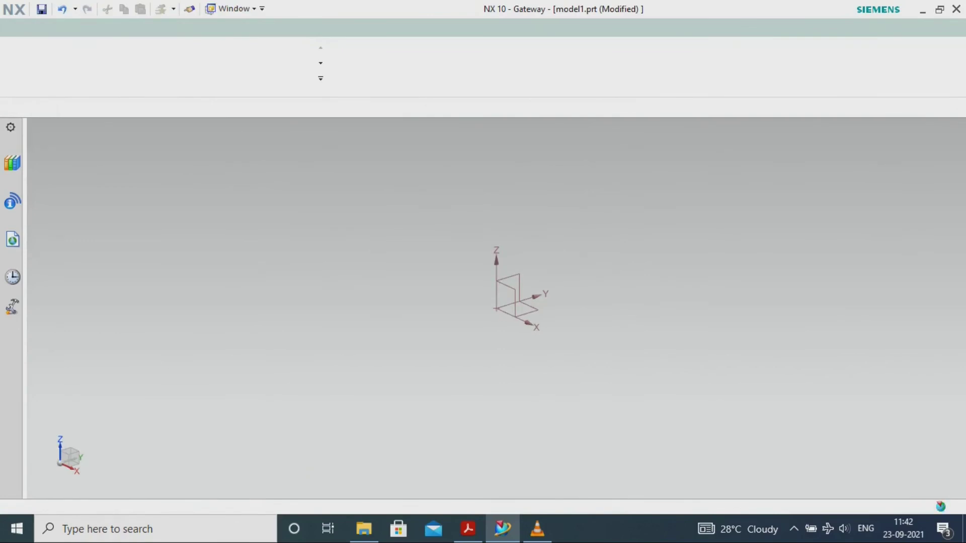
left_click(181, 54)
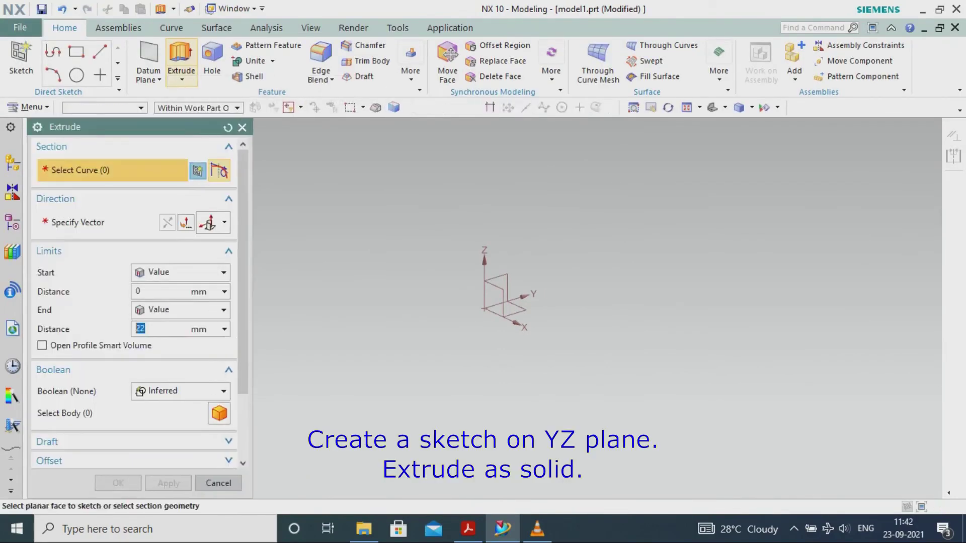
left_click(506, 285)
Step: Sketch a rectangle centred on the origin, about 102 mm wide and 65.5 mm high
left_click(208, 61)
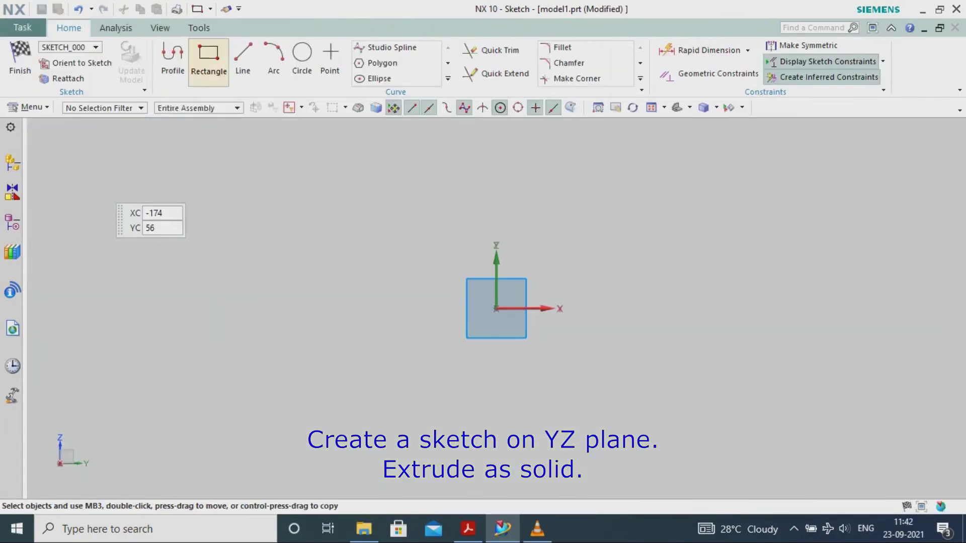
left_click(496, 309)
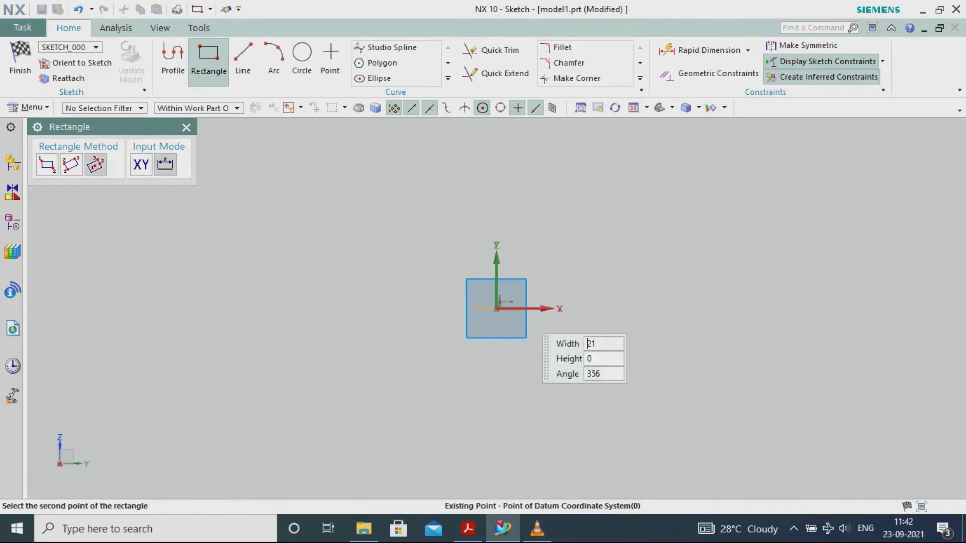
left_click(608, 309)
left_click(608, 381)
key("Escape")
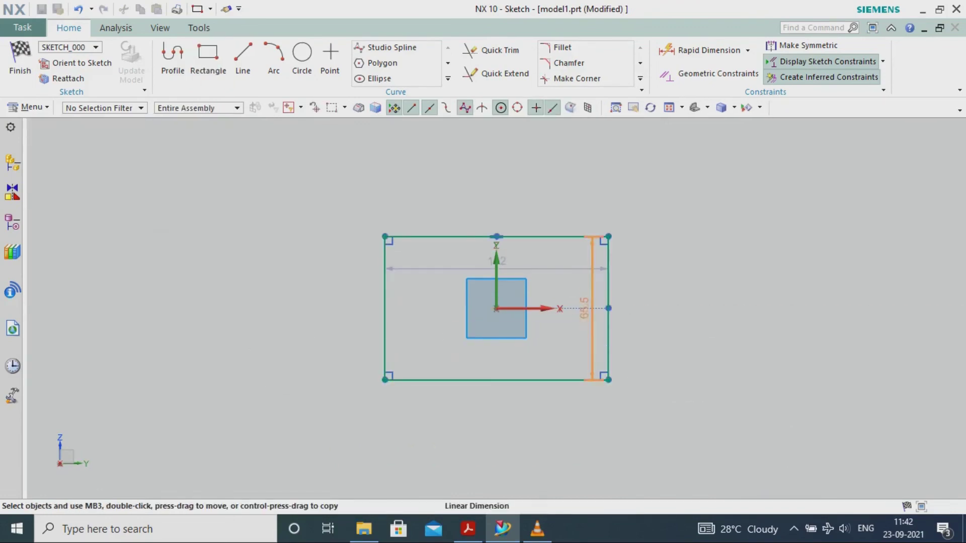
Step: Set the sketched rectangle's height to 73 mm
double_click(586, 312)
type("73")
key("Return")
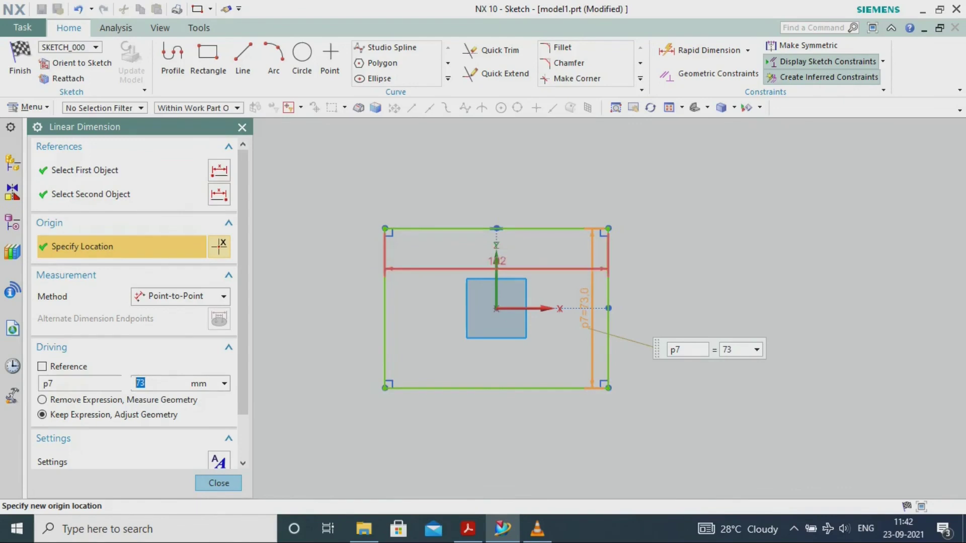
Step: Set the rectangle's width to 8 mm and height to 7 mm, and move the width dimension clear of the profile
double_click(498, 262)
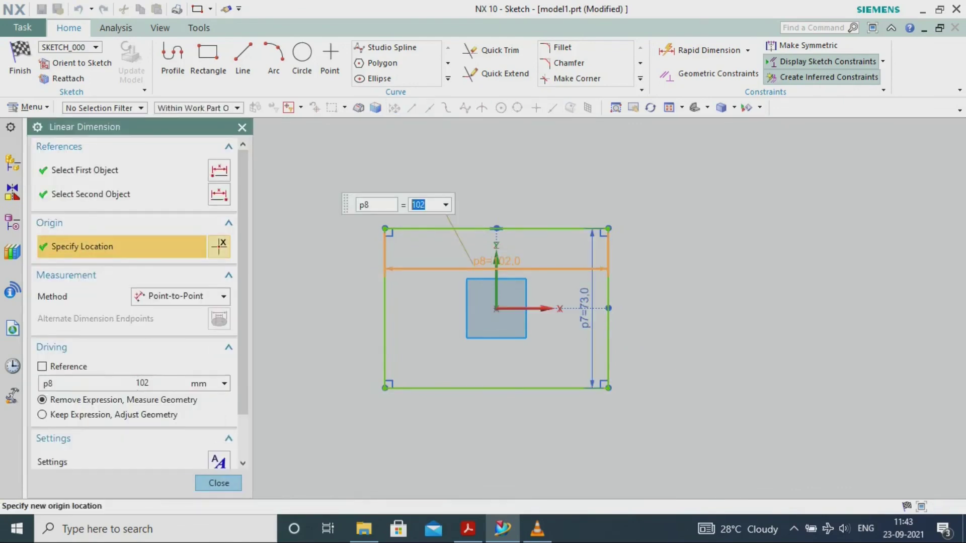
key("Return")
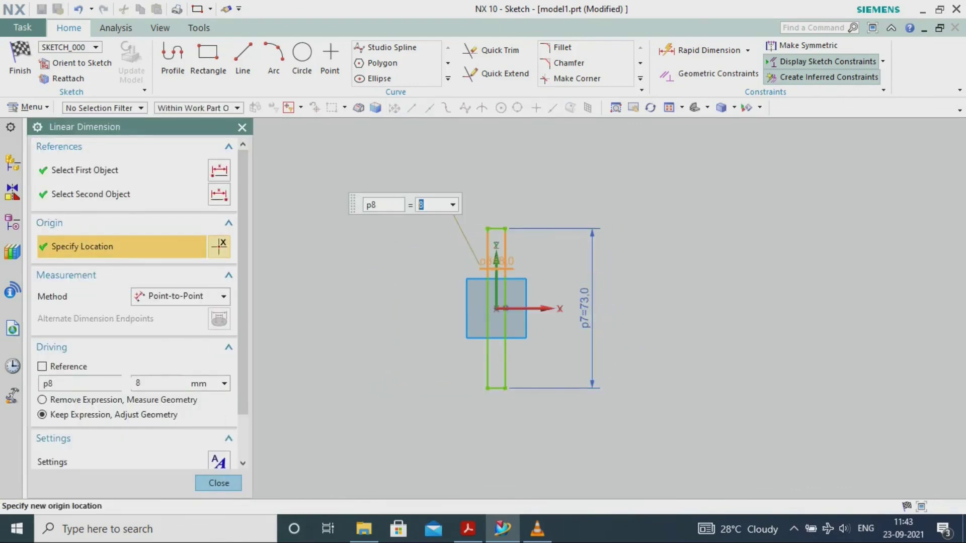
double_click(584, 308)
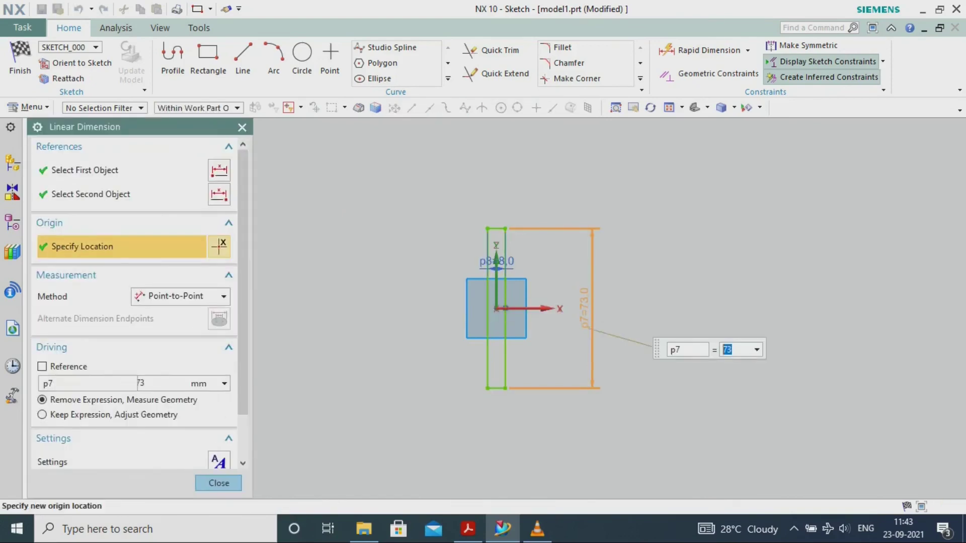
key("Return")
key("Escape")
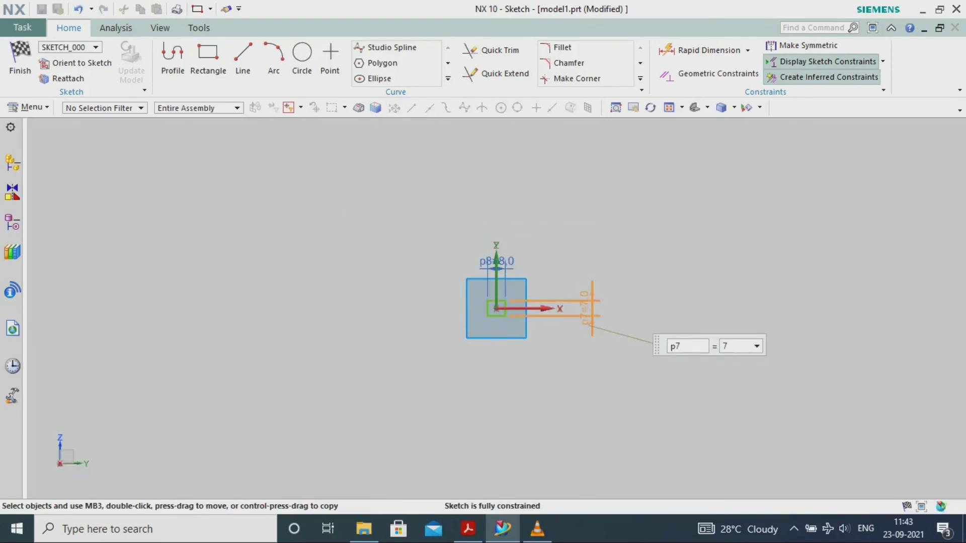
left_click_drag(504, 262, 538, 239)
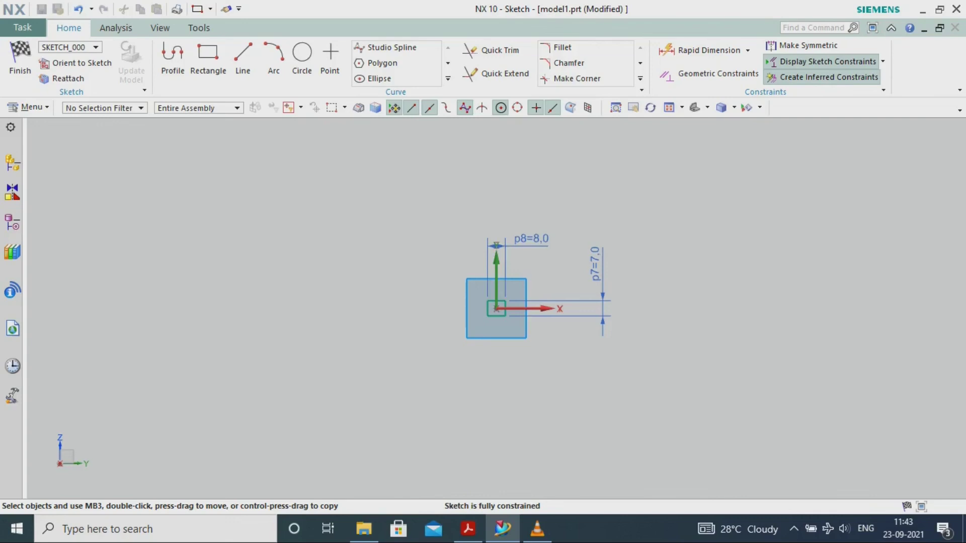
Step: Finish the sketch and extrude the rectangle as a solid with a symmetric distance of 56/2 mm
key("ctrl+q")
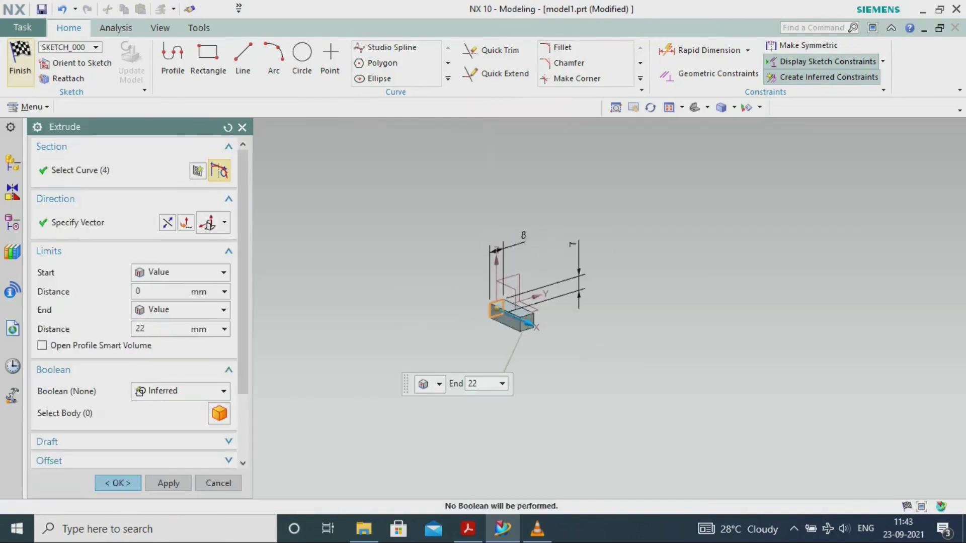
left_click(181, 273)
left_click(180, 304)
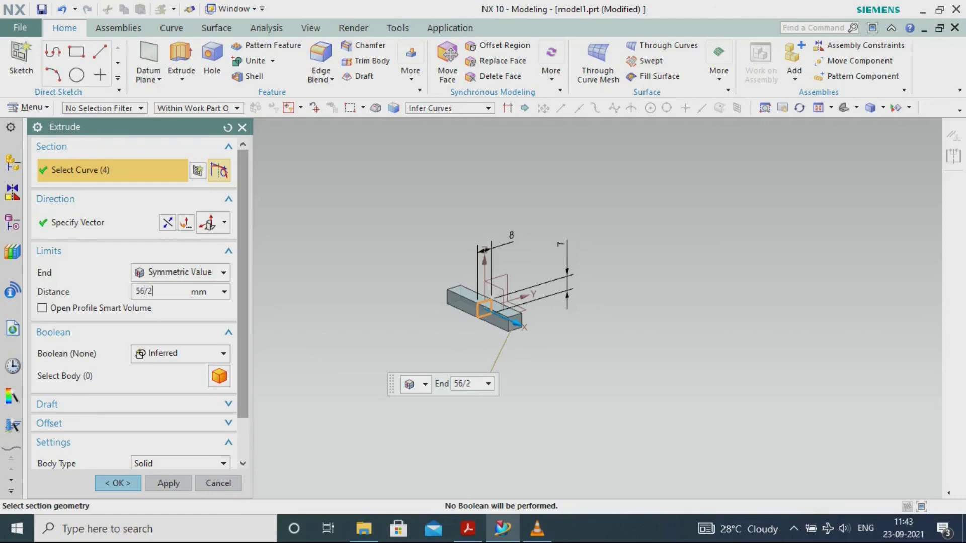
key("Return")
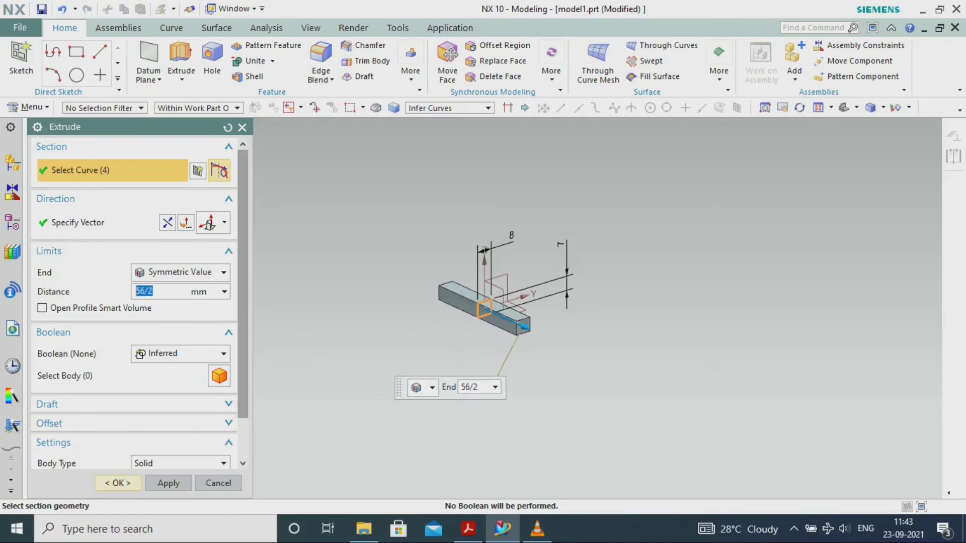
left_click(117, 483)
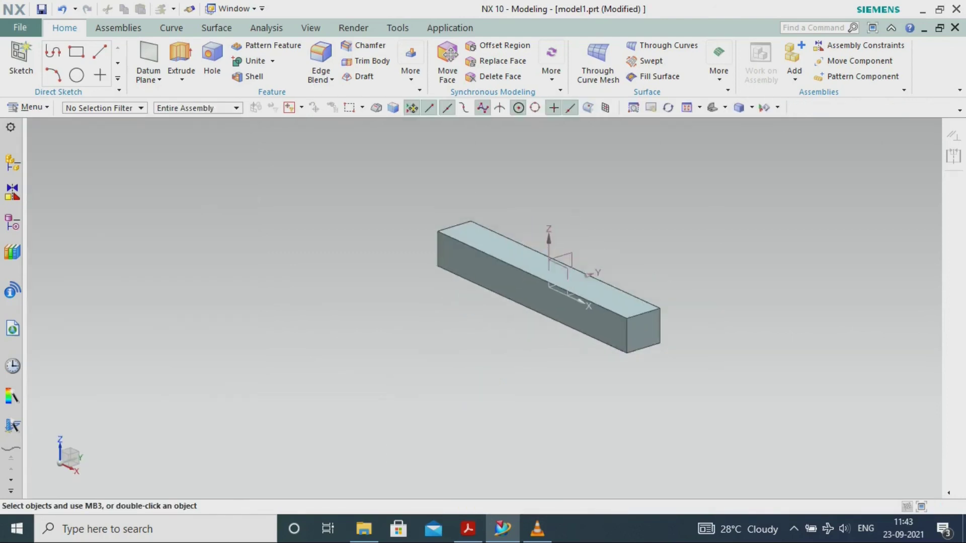
Step: Change the key body's display colour to blue
left_click(310, 28)
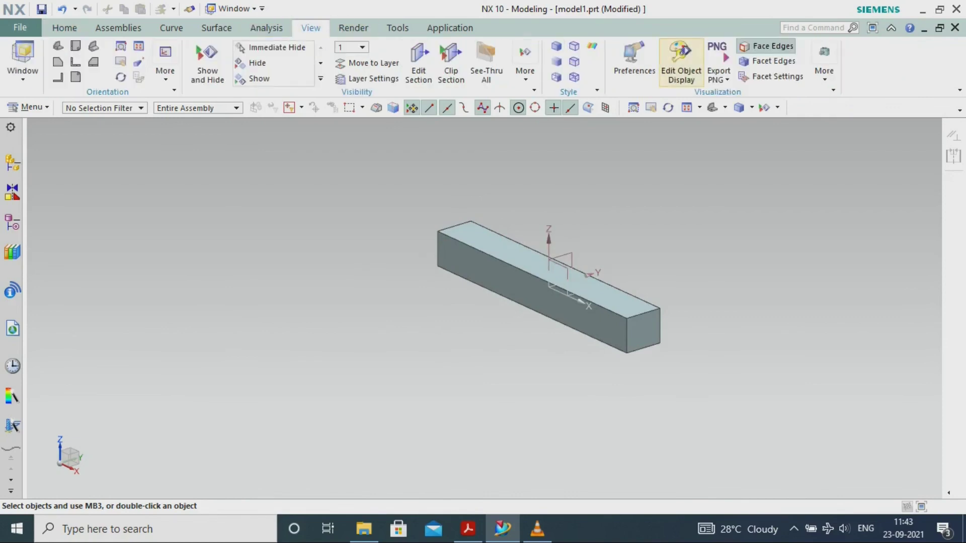
left_click(681, 70)
left_click(559, 299)
left_click(156, 252)
left_click(174, 208)
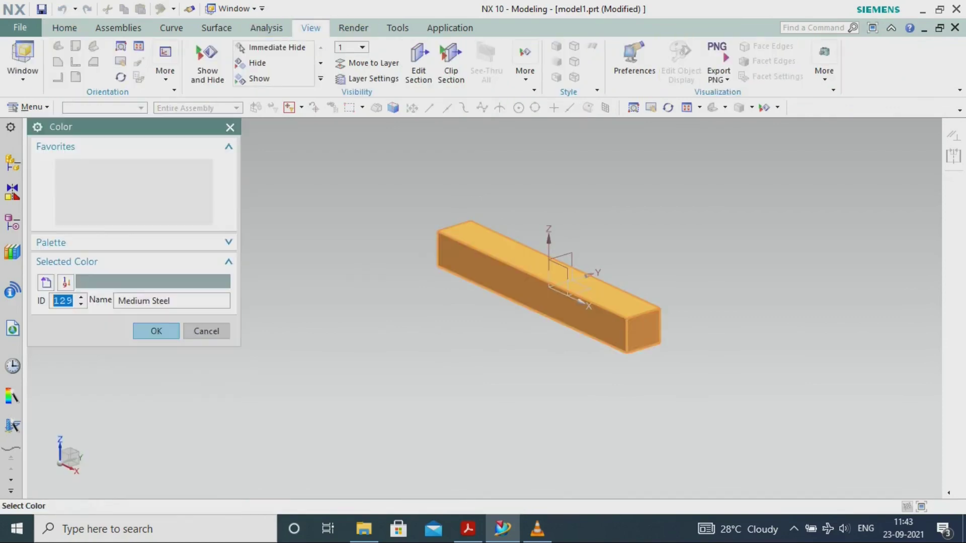
left_click(178, 168)
left_click(156, 331)
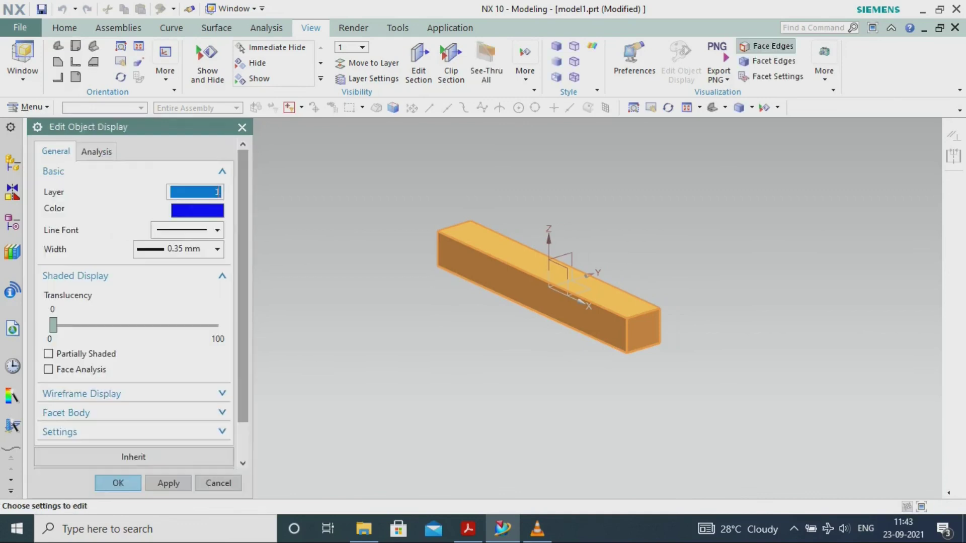
left_click(117, 483)
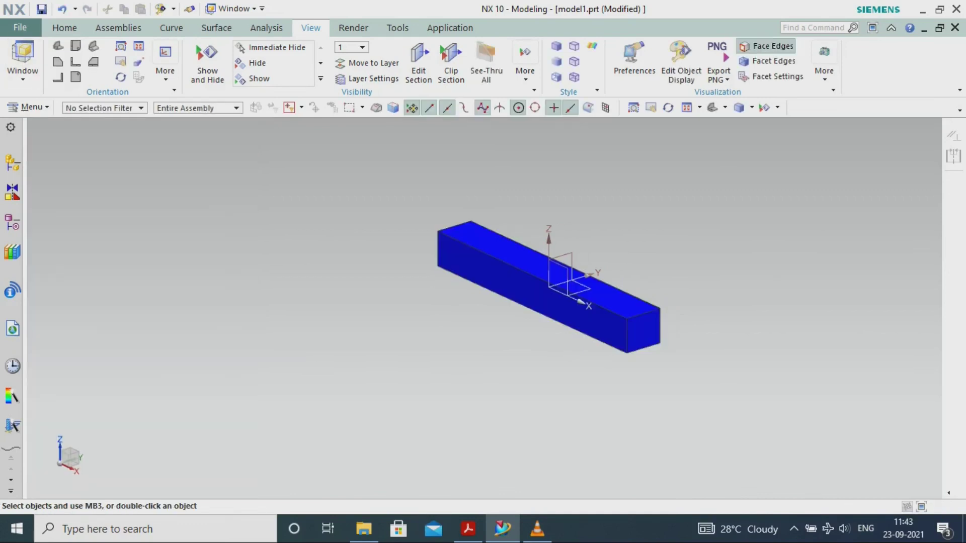
Step: Save the part as parallel_key in the universal_coupling folder
left_click(20, 27)
mouse_move(36, 87)
mouse_move(35, 113)
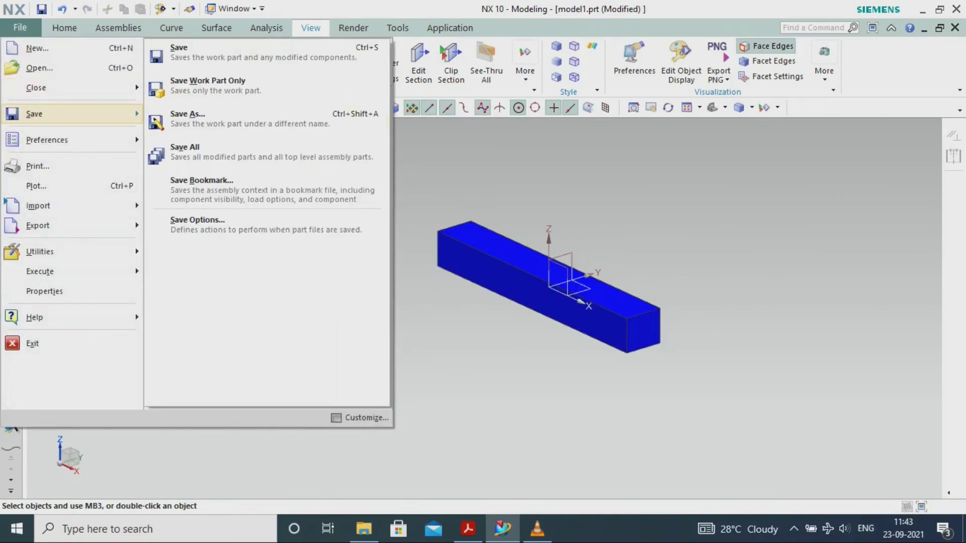
left_click(183, 121)
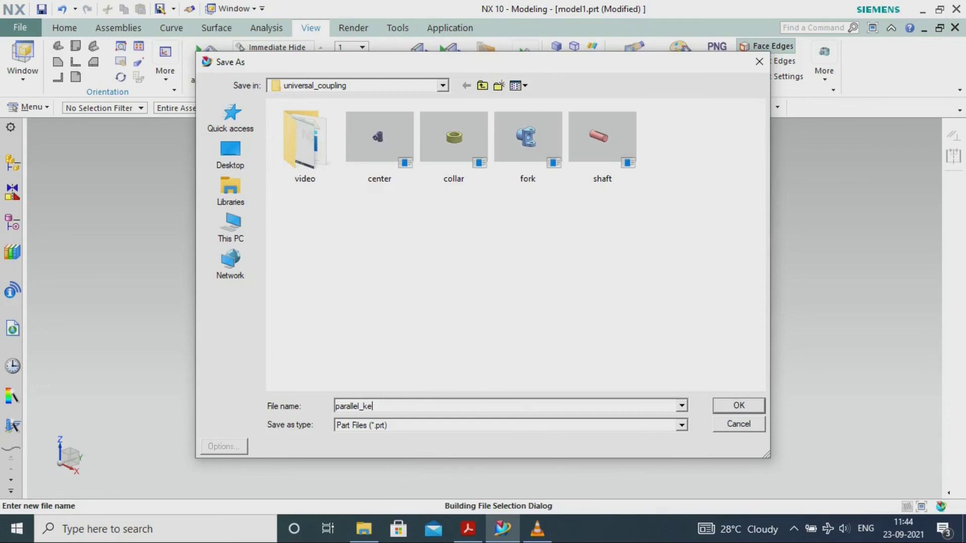
key("Return")
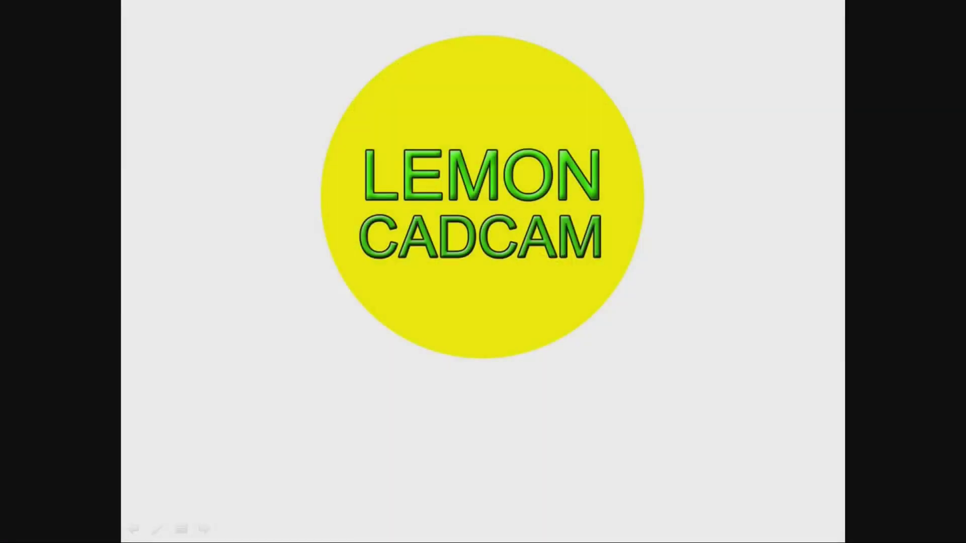